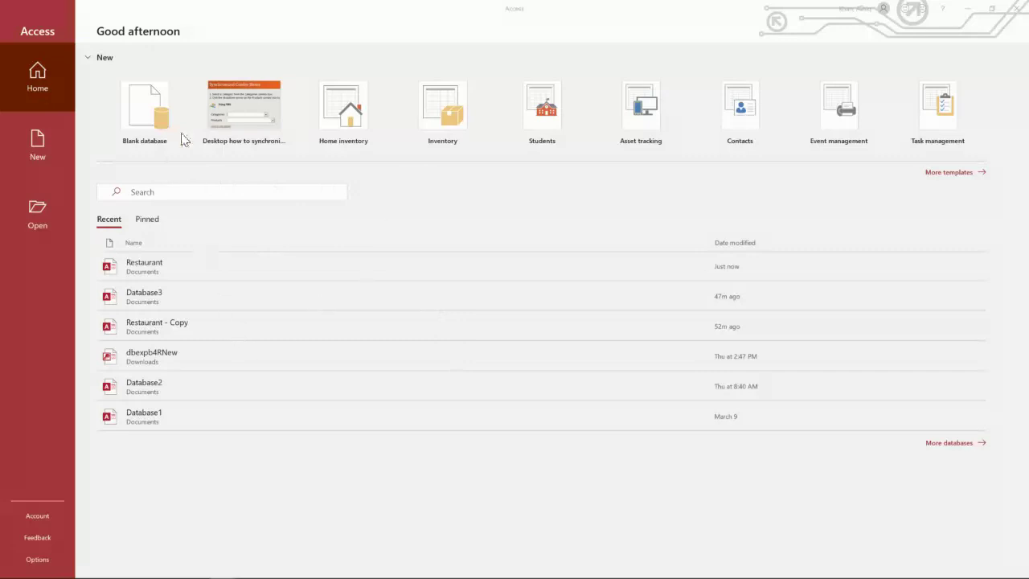
Create a blank database with the file name Database3 in the Documents folder.
click(141, 117)
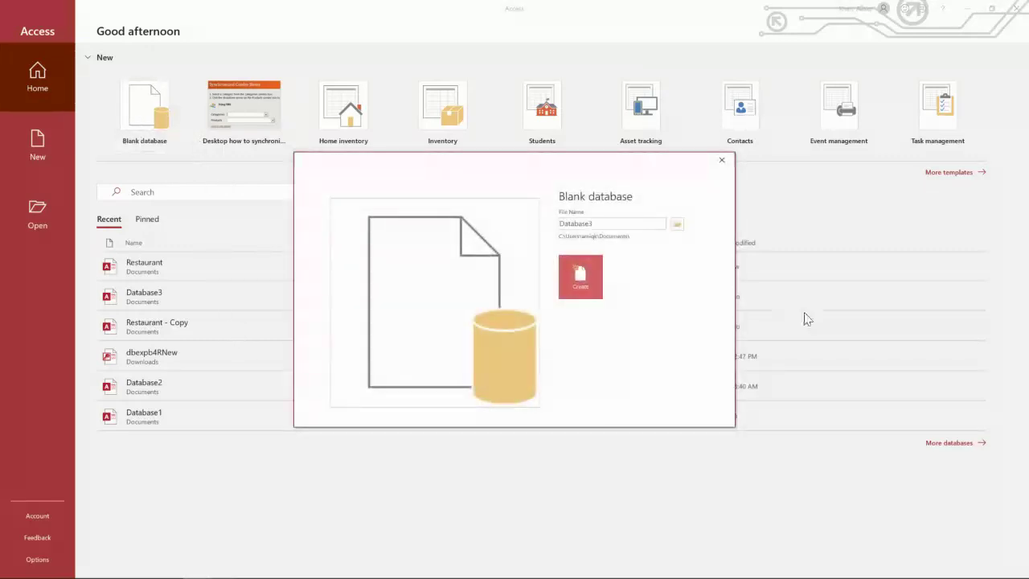
double_click(598, 222)
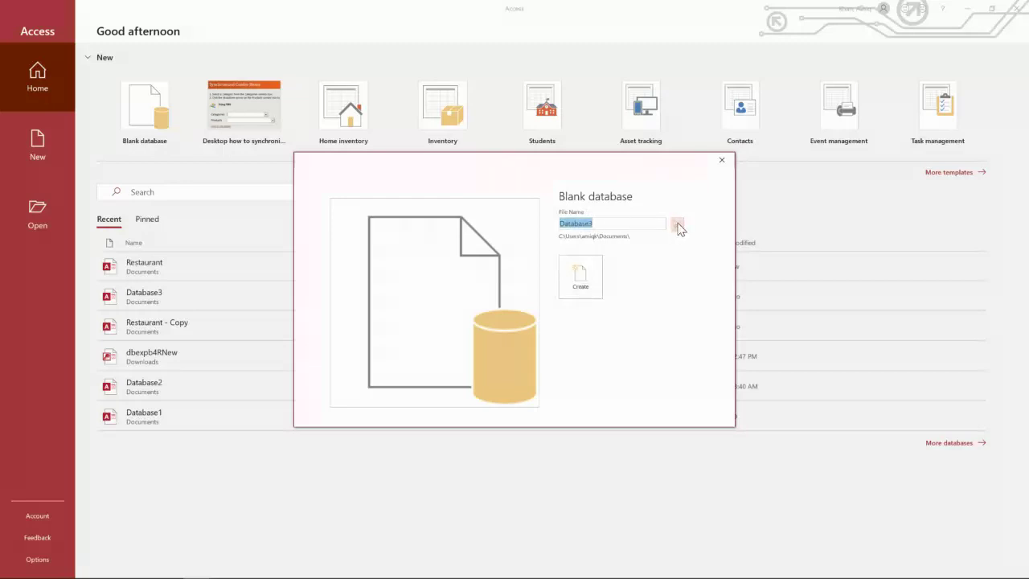
click(580, 281)
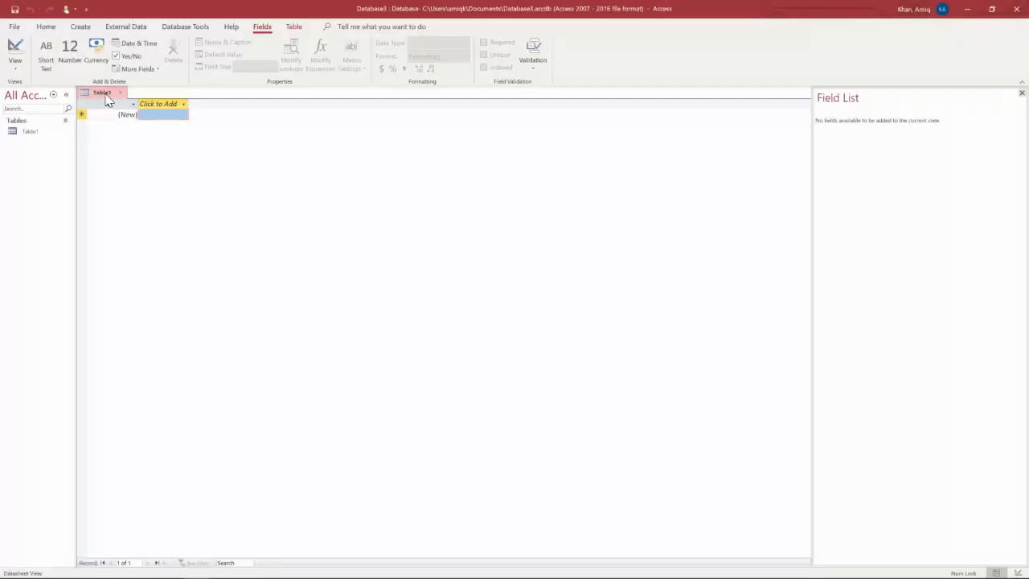
Switch the new table to Design View, saving it under the name Orders.
right_click(105, 100)
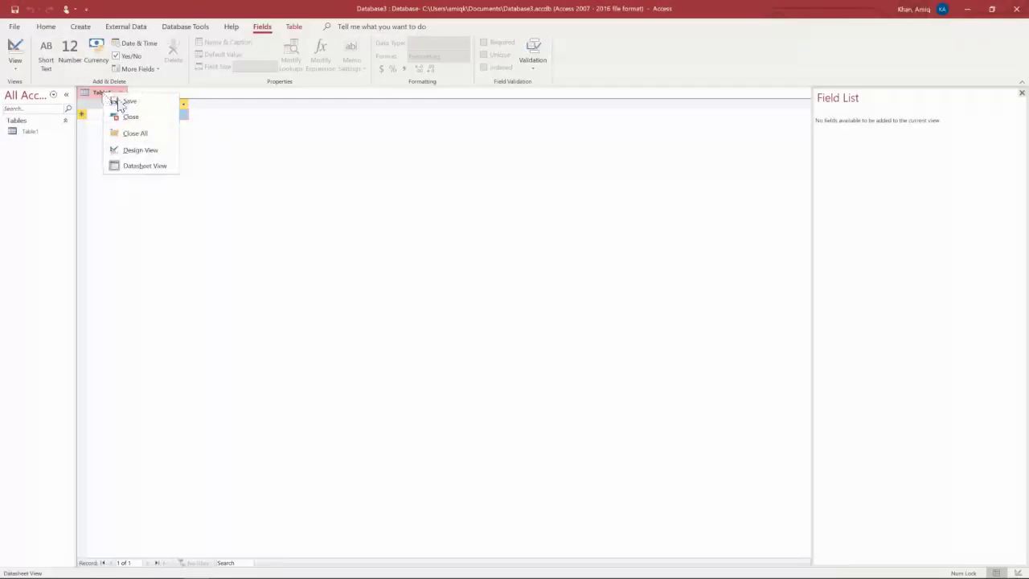
click(137, 157)
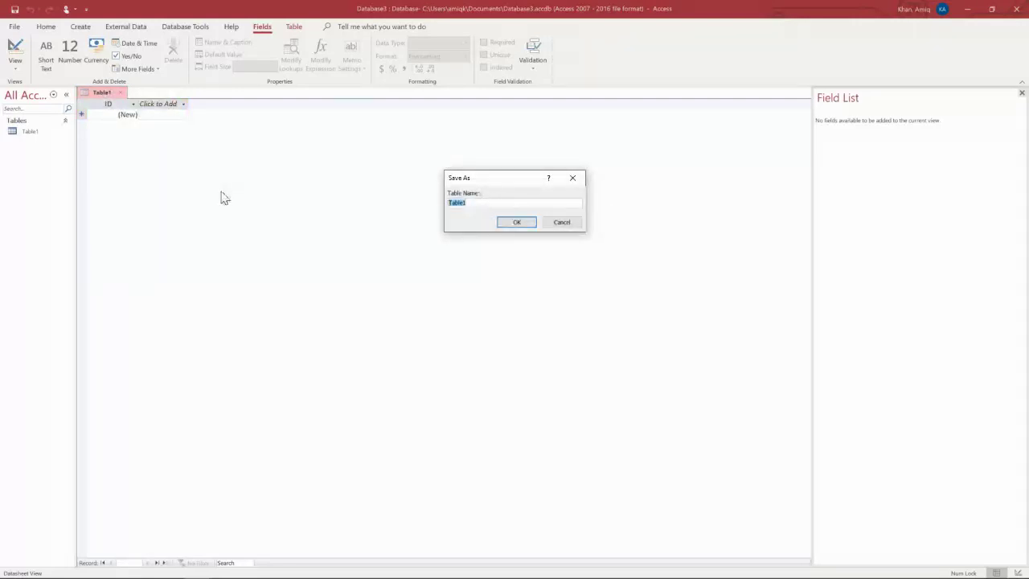
key(Caps_Lock)
text(O)
key(Caps_Lock)
text(rders)
click(518, 223)
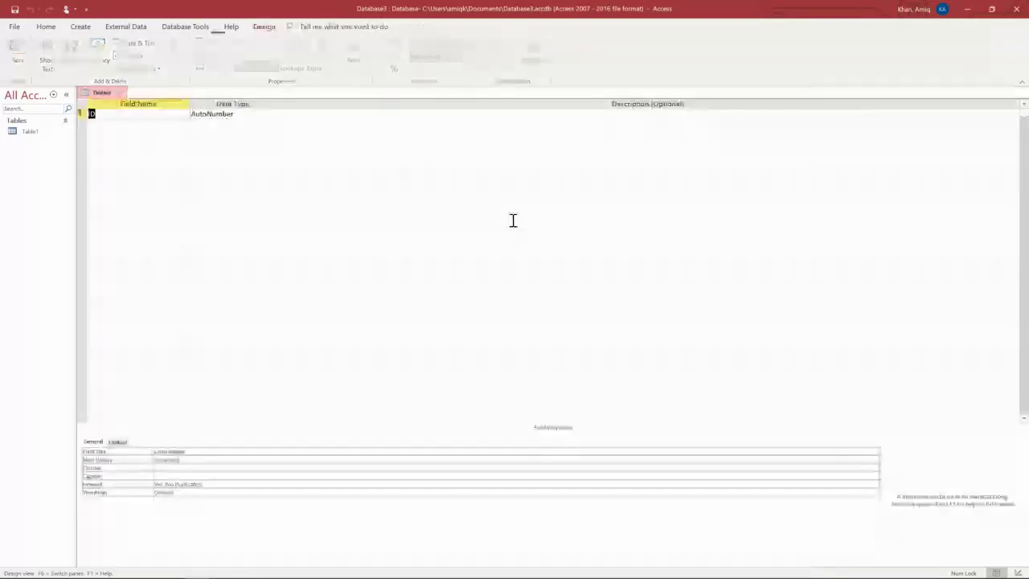
Rename the ID primary key field of the Orders table to OrderID.
key(BackSpace)
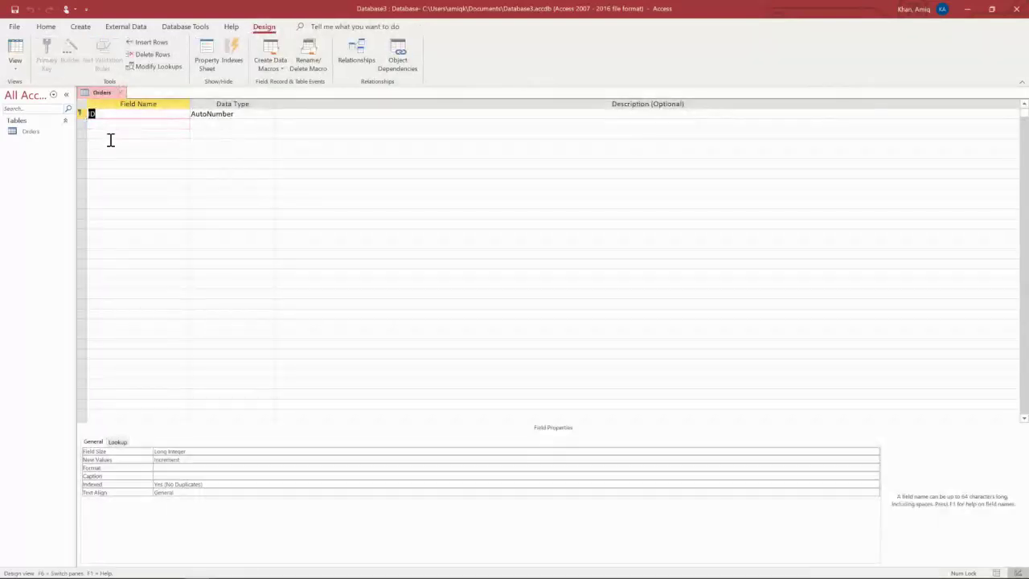
click(88, 113)
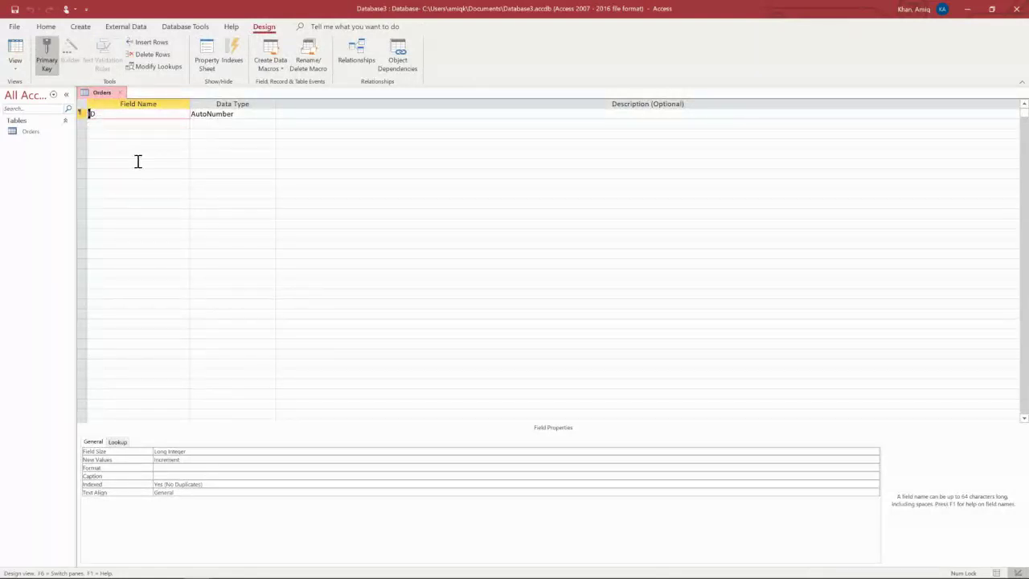
key(BackSpace)
key(Caps_Lock)
text(O)
key(Caps_Lock)
text(rder)
key(Caps_Lock)
text(I)
click(142, 125)
click(130, 113)
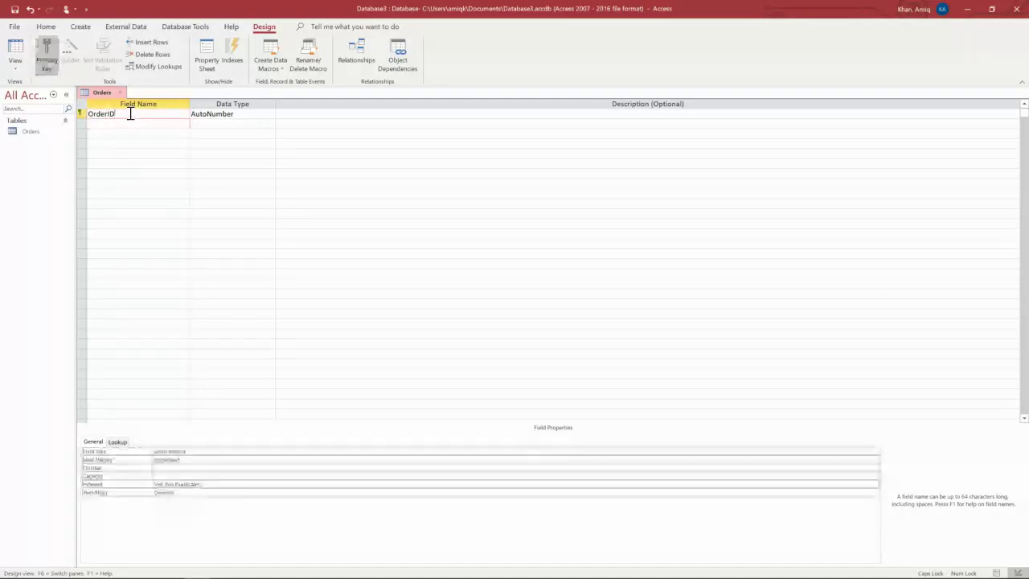
click(52, 66)
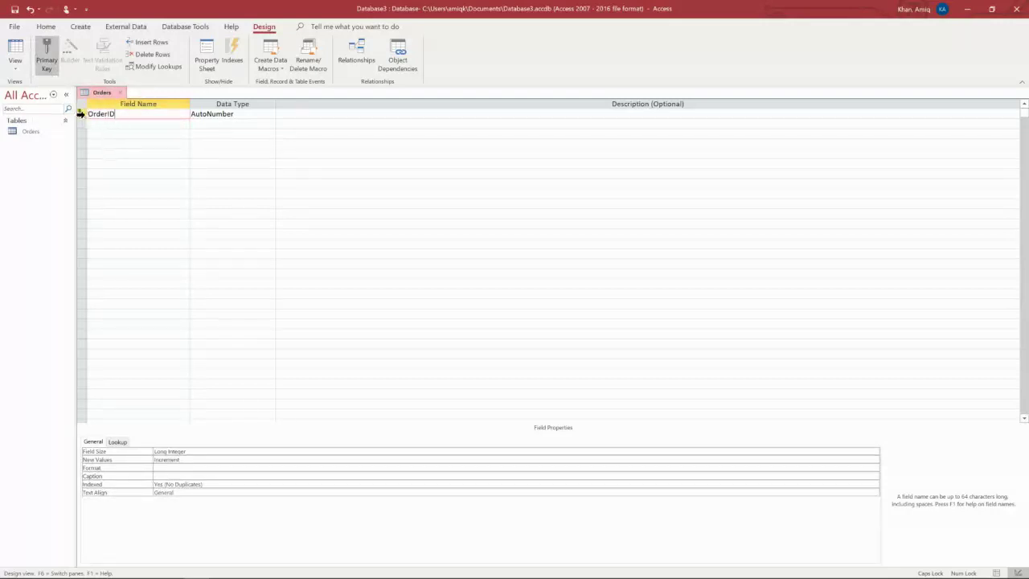
Add an OrderDate field with the Date/Time data type below OrderID.
click(115, 123)
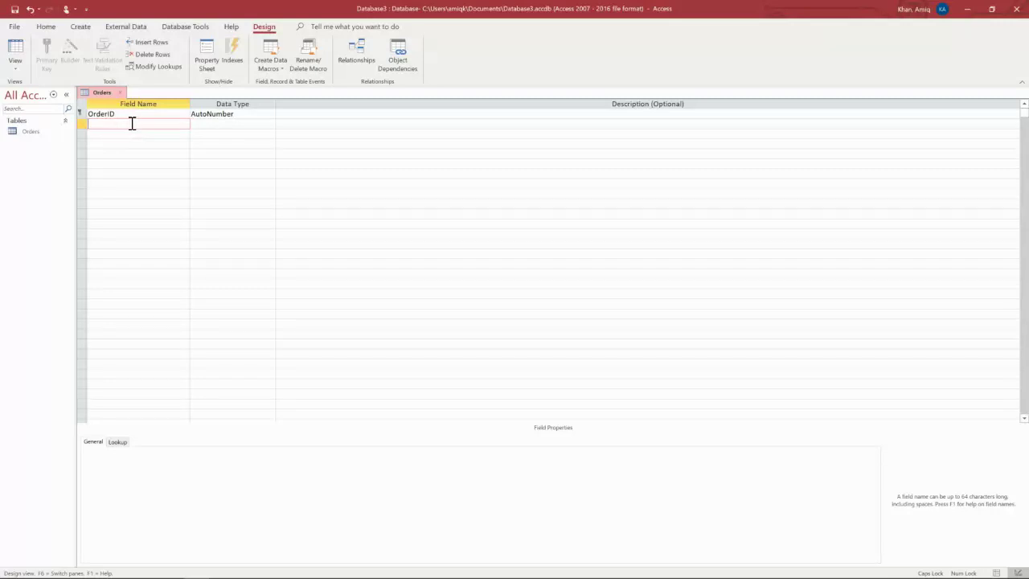
text(O)
key(Caps_Lock)
text(rder)
key(Caps_Lock)
text(D)
key(Caps_Lock)
text(ate)
click(221, 126)
click(271, 125)
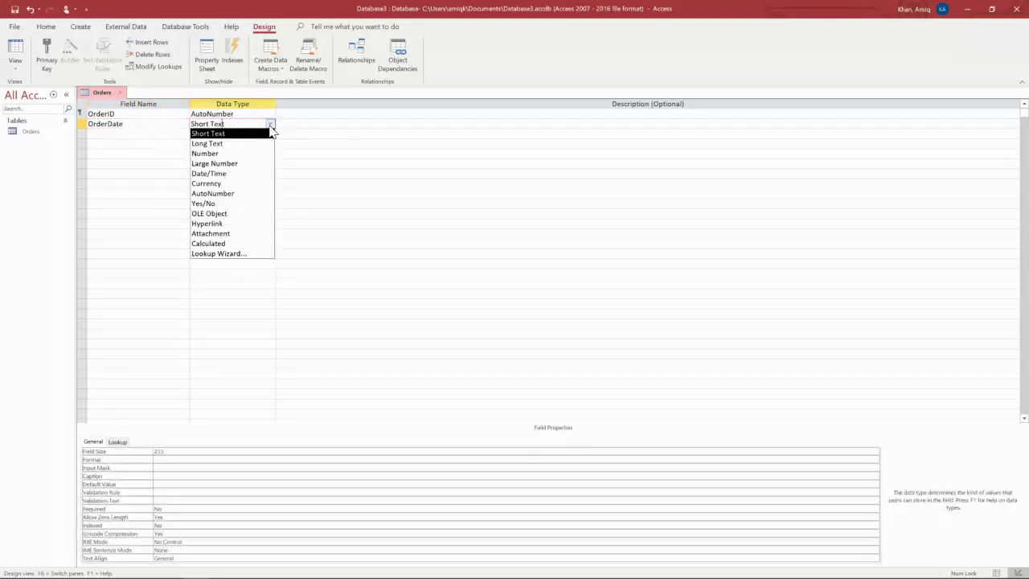
click(237, 174)
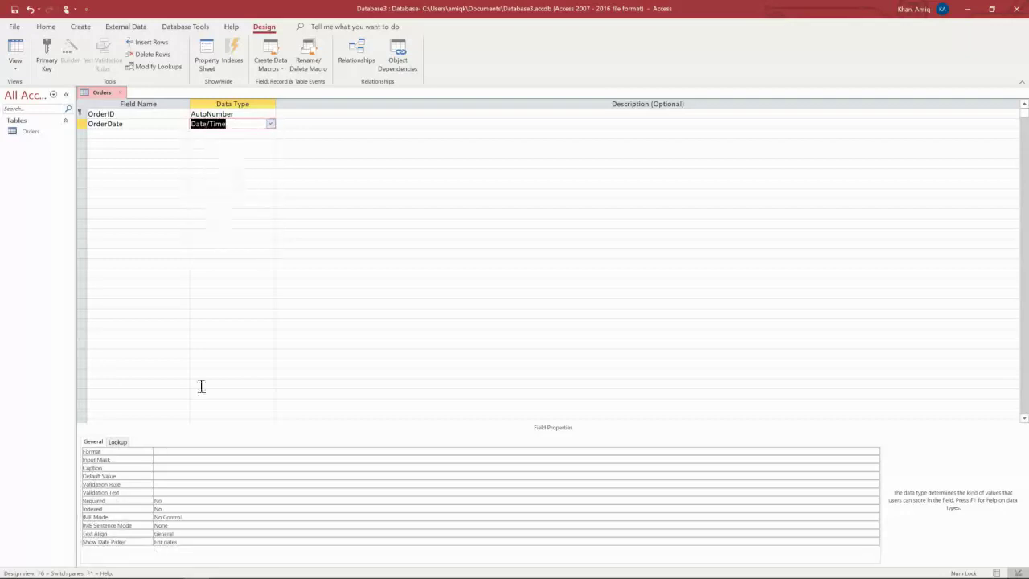
Set the default value of the OrderDate field to the current date with =Date().
click(177, 476)
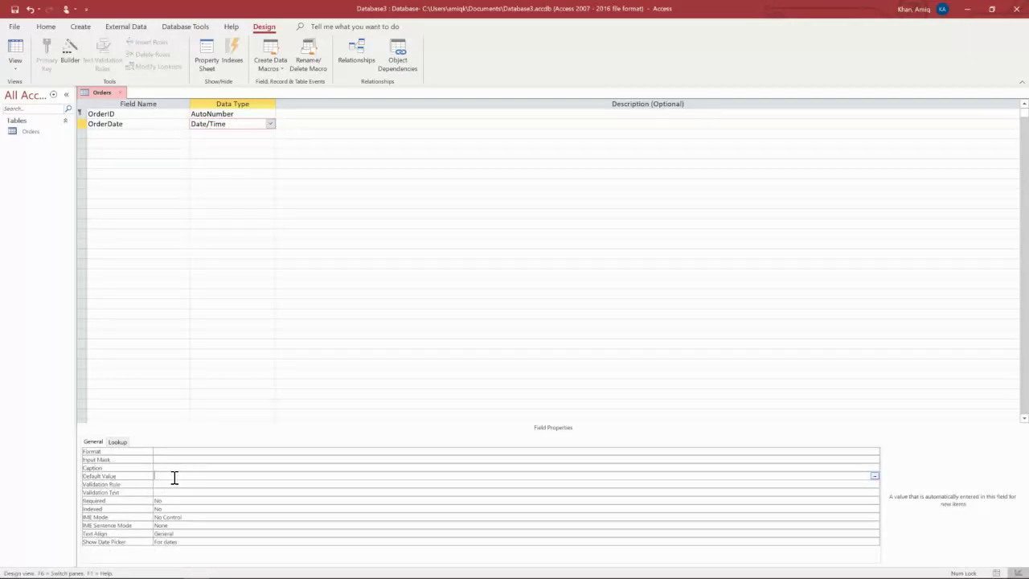
text(=Date)
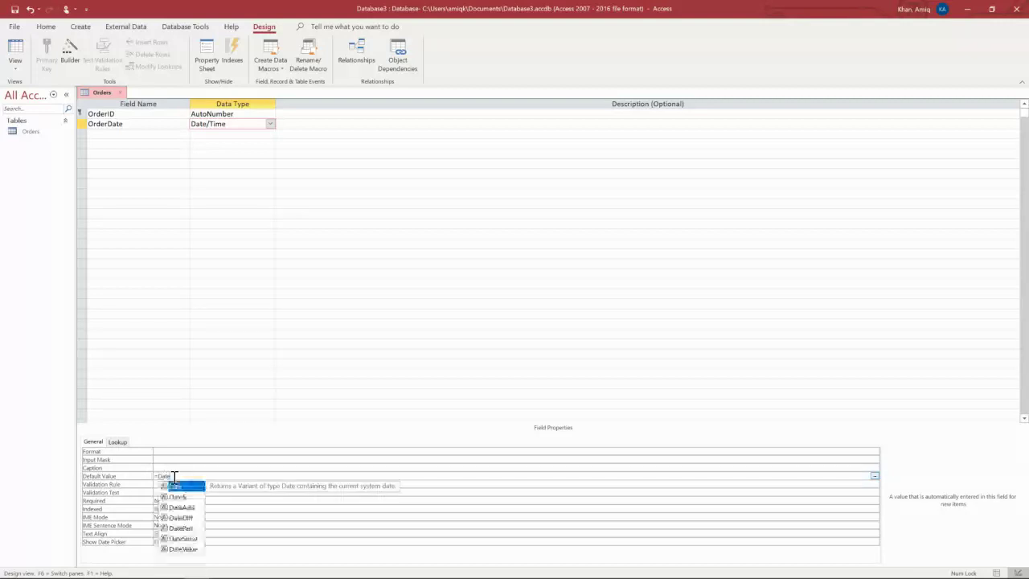
key(Caps_Lock)
text(())
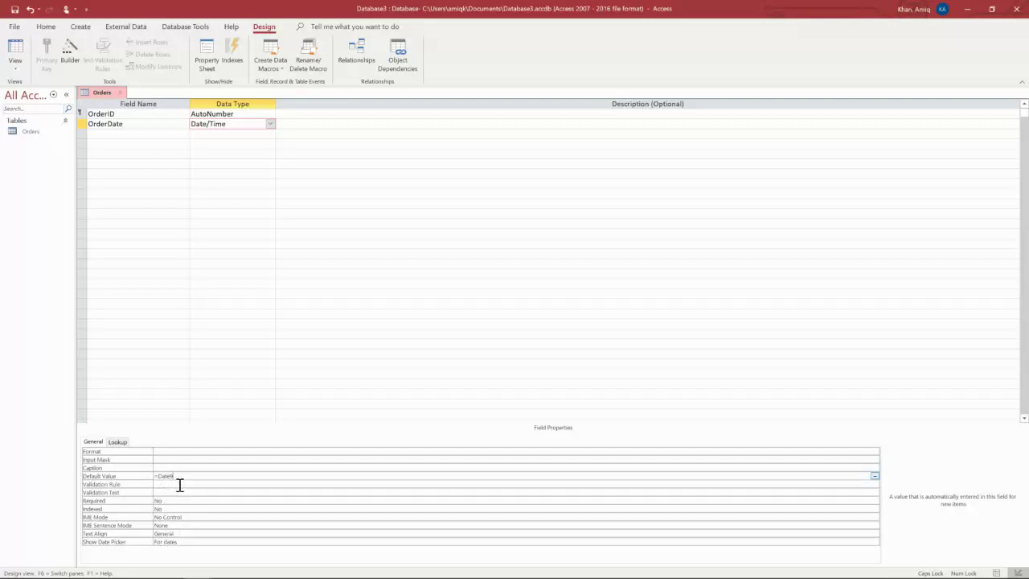
key(BackSpace)
key(BackSpace)
key(Caps_Lock)
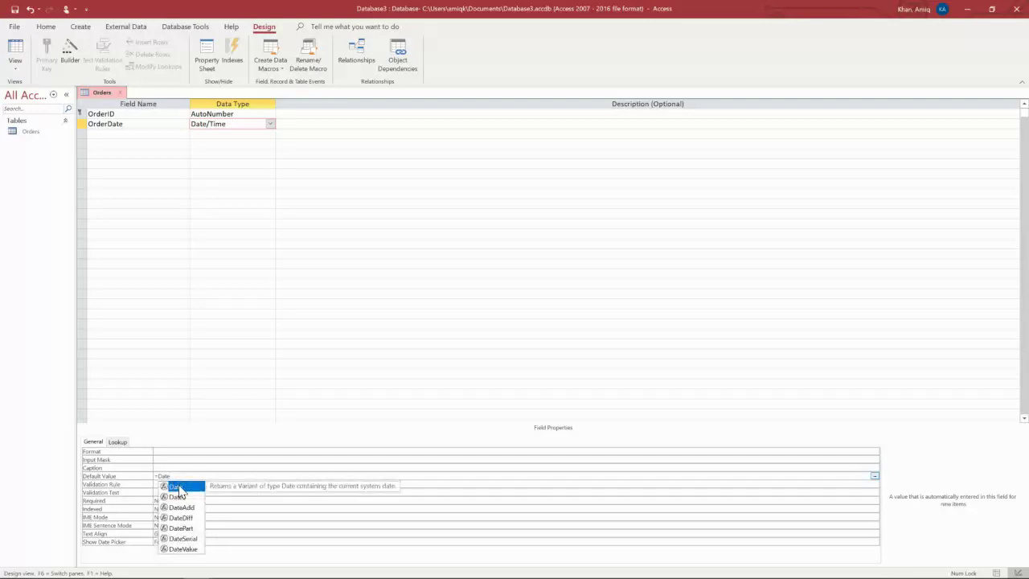
double_click(178, 486)
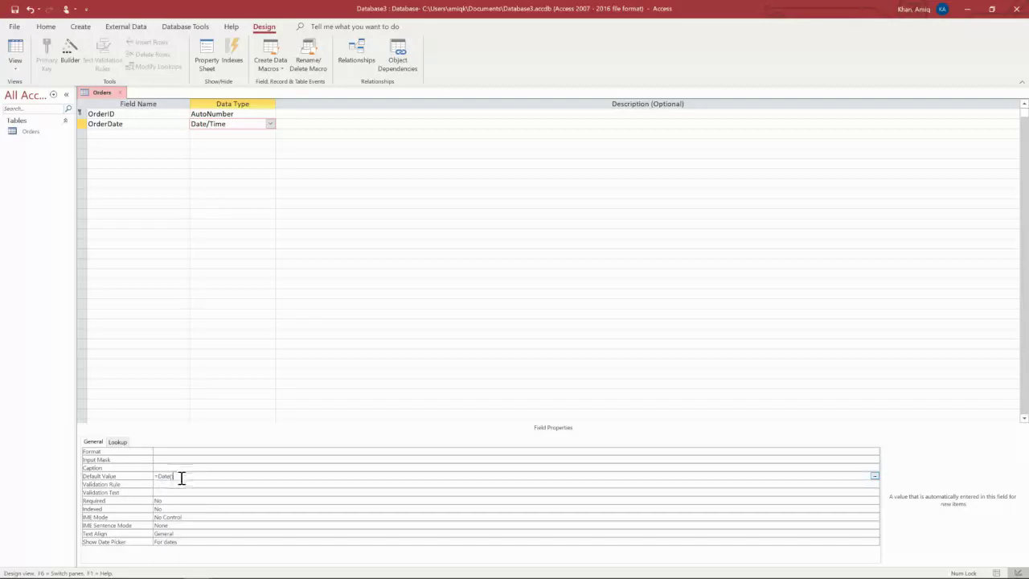
click(122, 478)
Close the finished Orders table and create another blank table in the database.
click(155, 134)
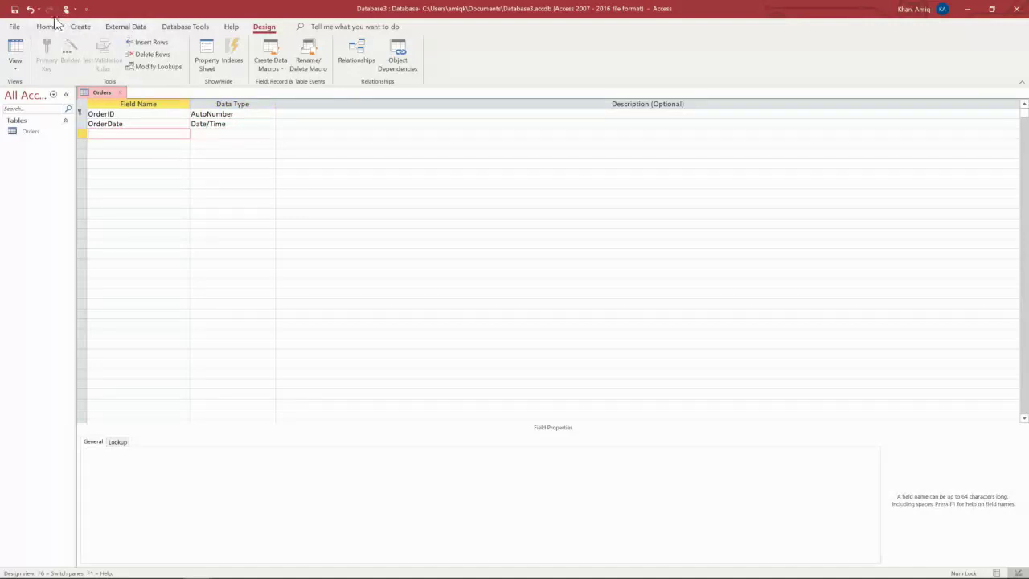
click(120, 93)
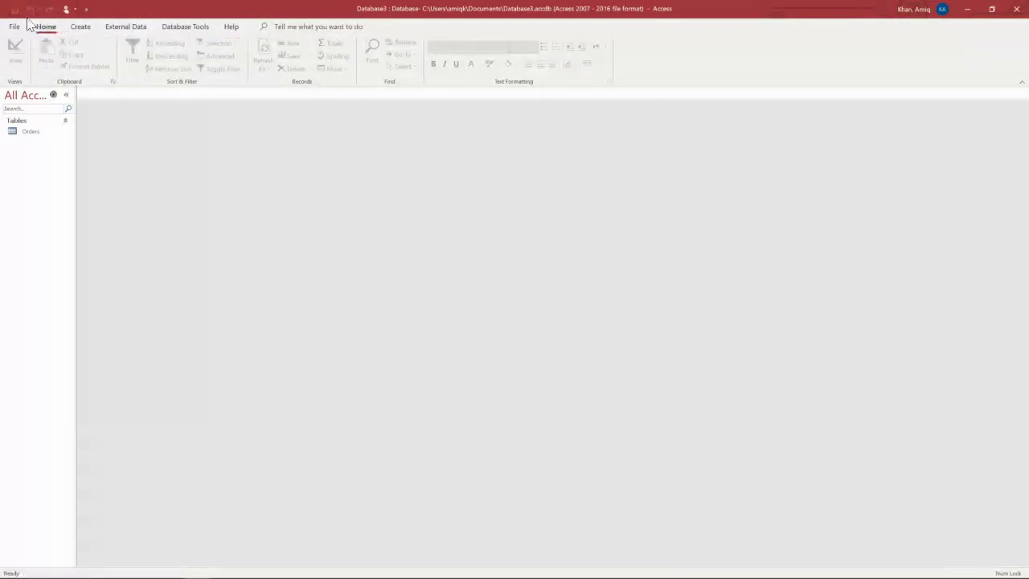
click(81, 27)
click(59, 56)
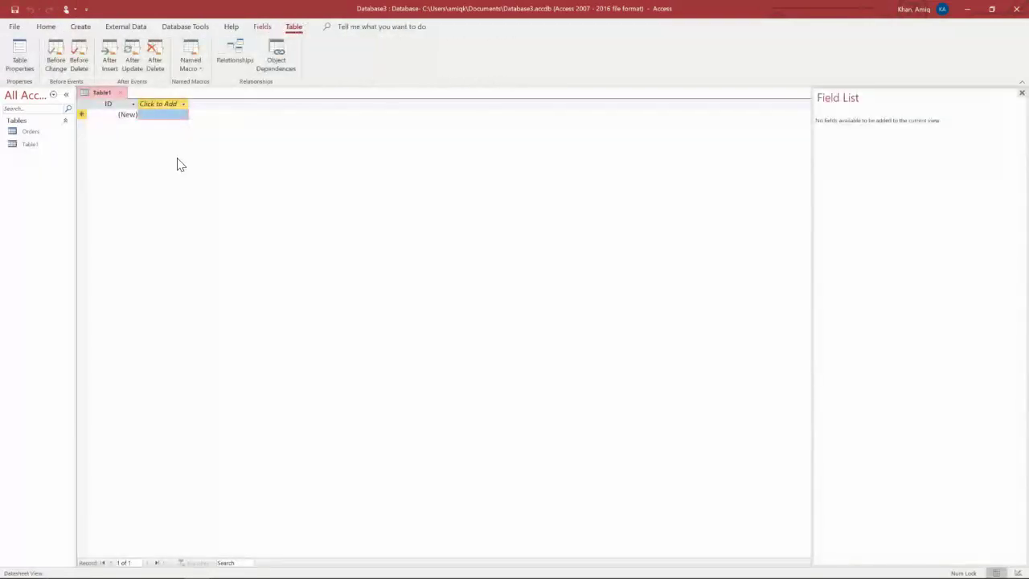
Save the second table as Items and switch it to Design View.
click(108, 114)
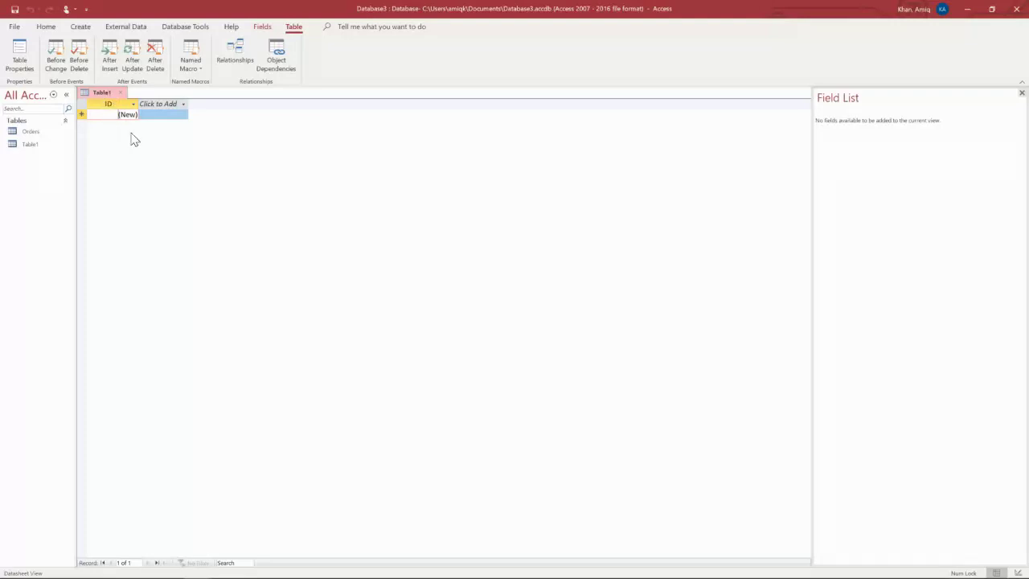
click(104, 118)
right_click(104, 93)
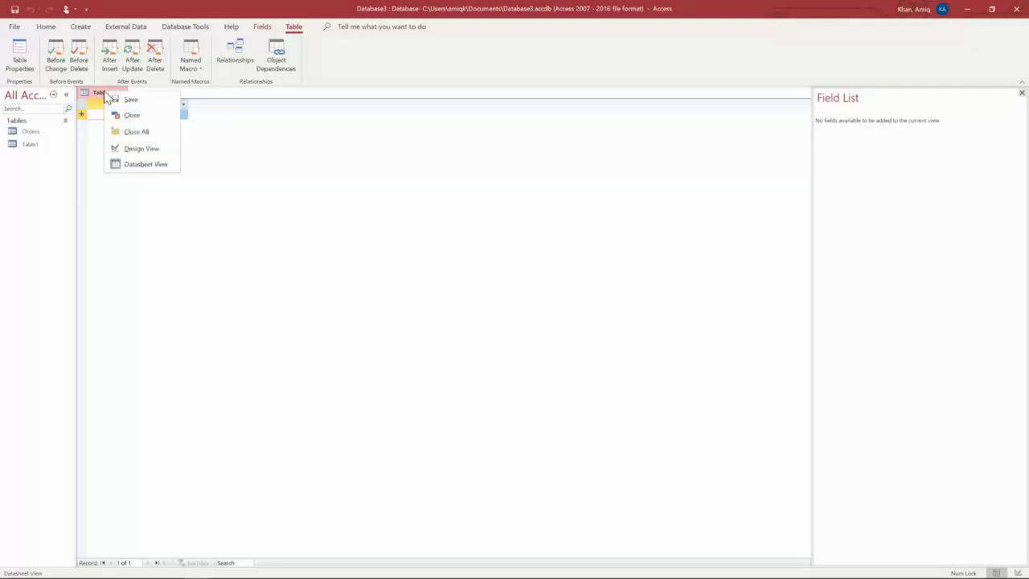
click(133, 149)
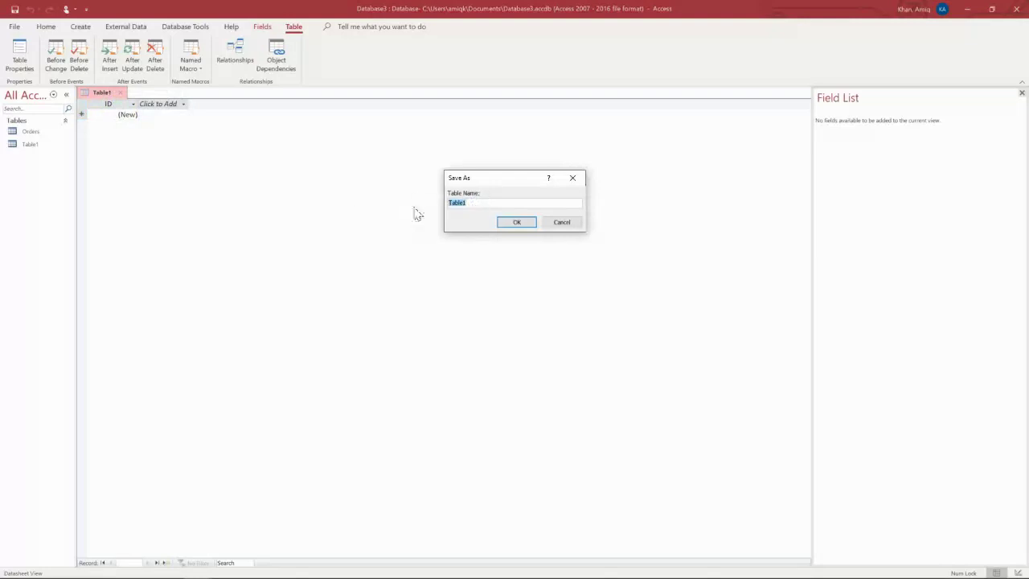
key(Caps_Lock)
text(T)
key(Caps_Lock)
text(tems)
click(515, 222)
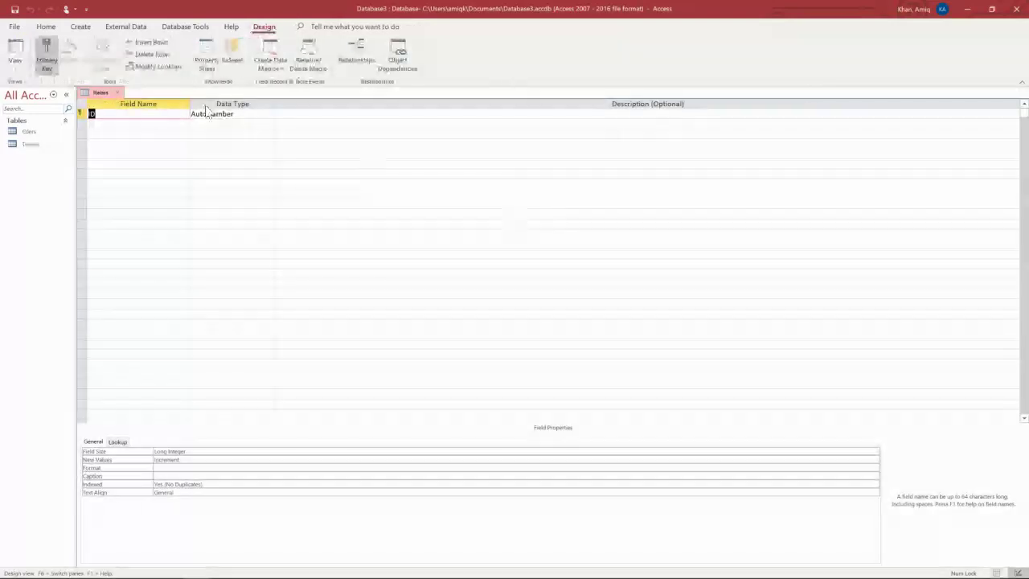
Rename the ID primary key field of the Items table to ItemID.
click(91, 114)
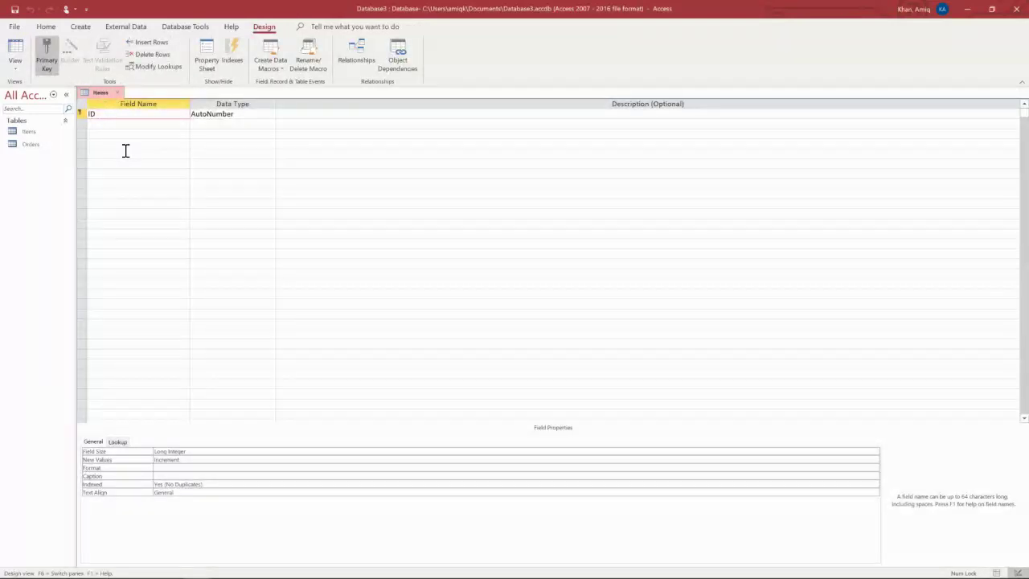
key(Caps_Lock)
text(I)
key(Caps_Lock)
text(tem)
Add an ItemName field with the Short Text data type below ItemID.
click(147, 124)
key(Caps_Lock)
text(I)
key(Caps_Lock)
text(tem)
key(Caps_Lock)
text(N)
key(Caps_Lock)
text(ame)
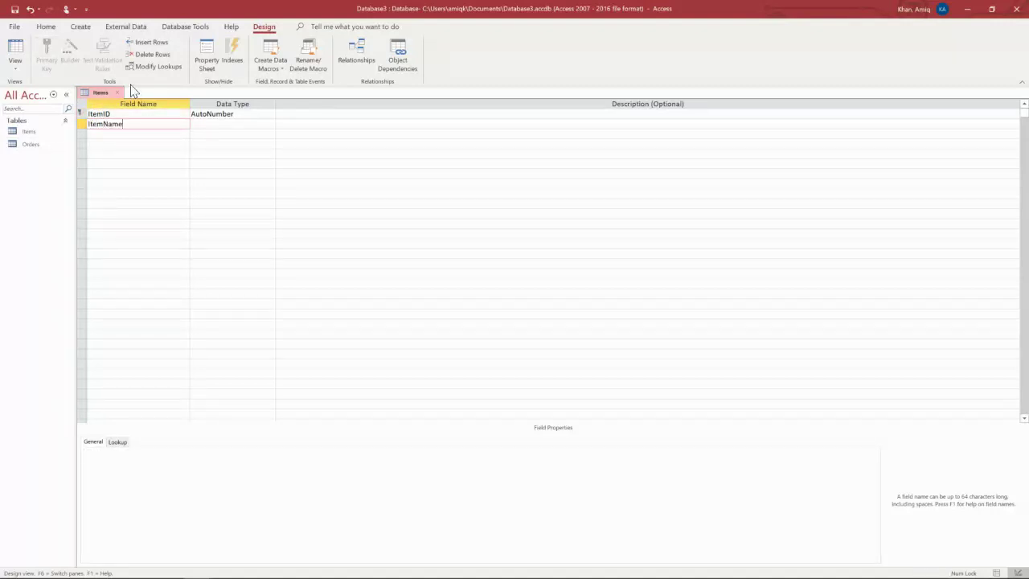
click(230, 124)
click(271, 125)
click(140, 137)
click(133, 135)
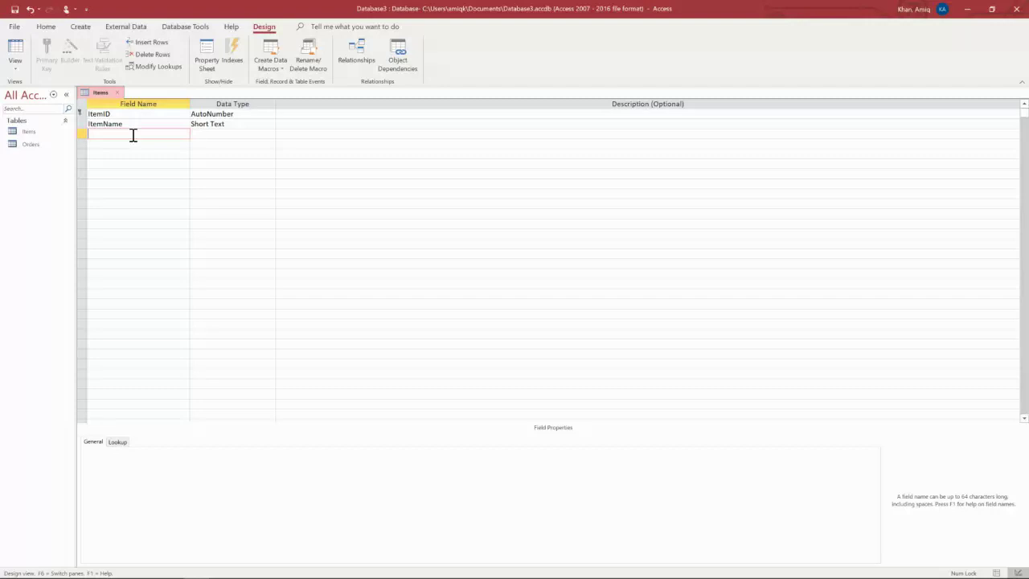
click(126, 124)
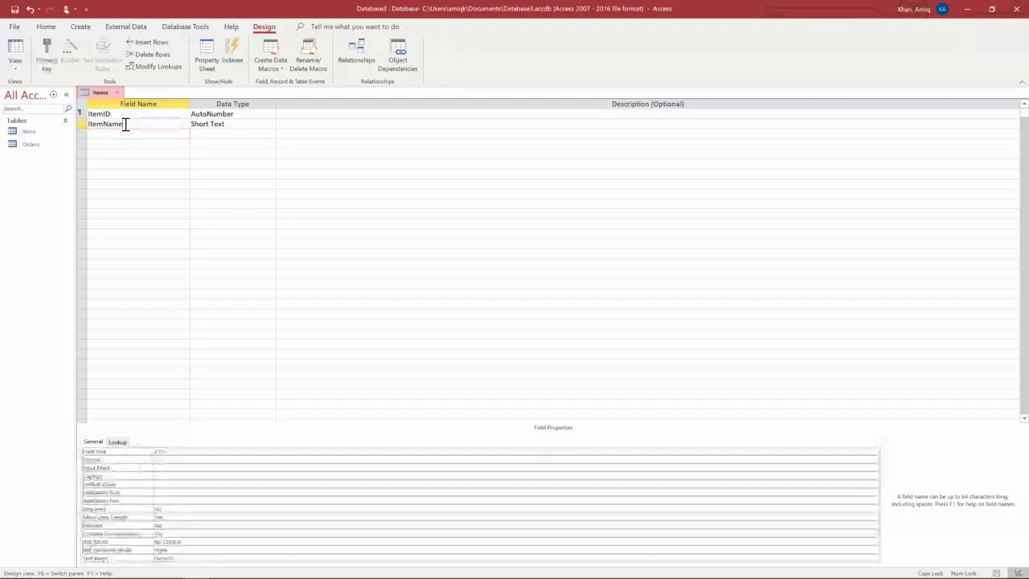
text(ni)
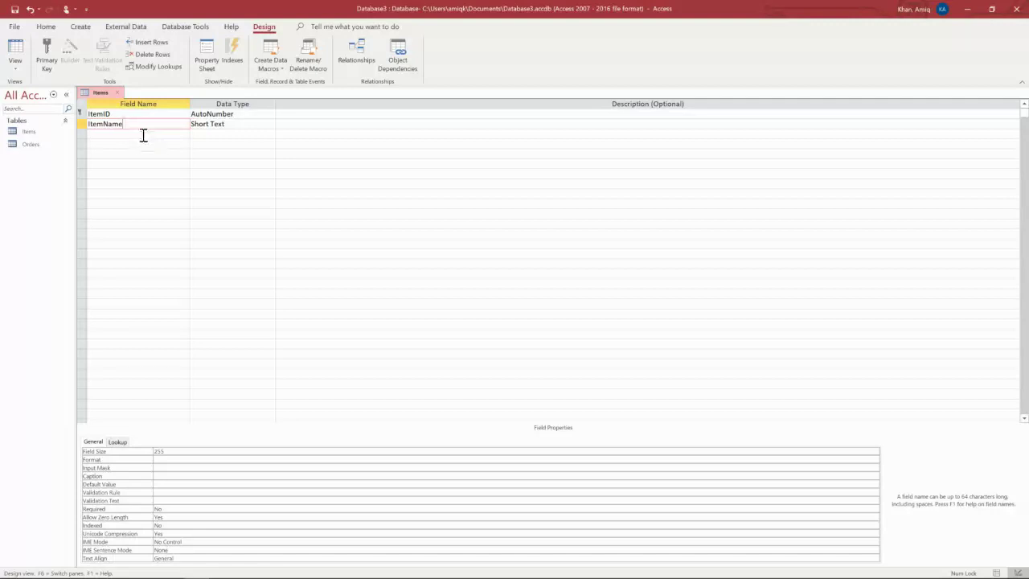
Add a Unit Price field with the Number data type below ItemName.
click(143, 135)
text(Un)
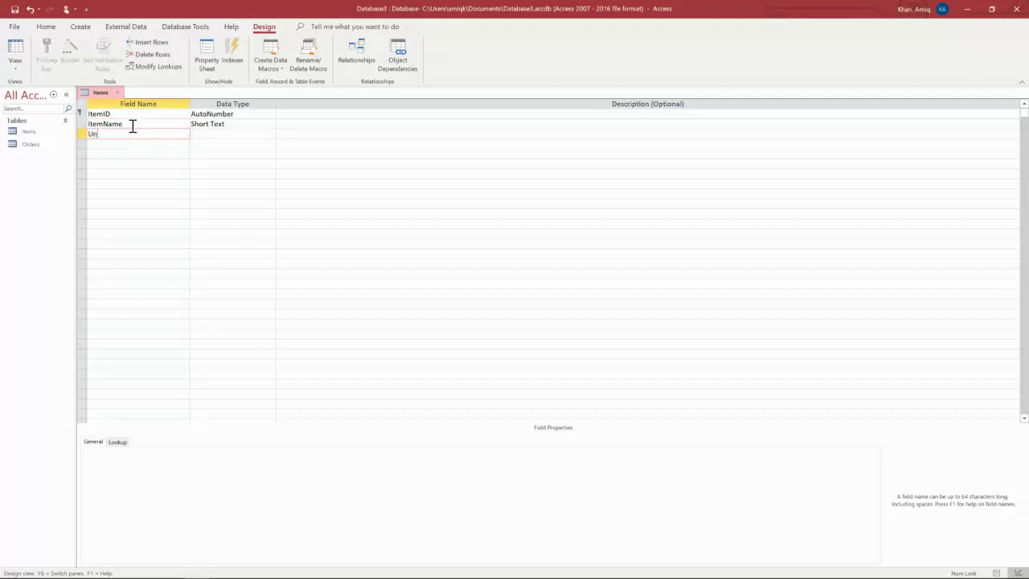
text(it Price)
click(207, 136)
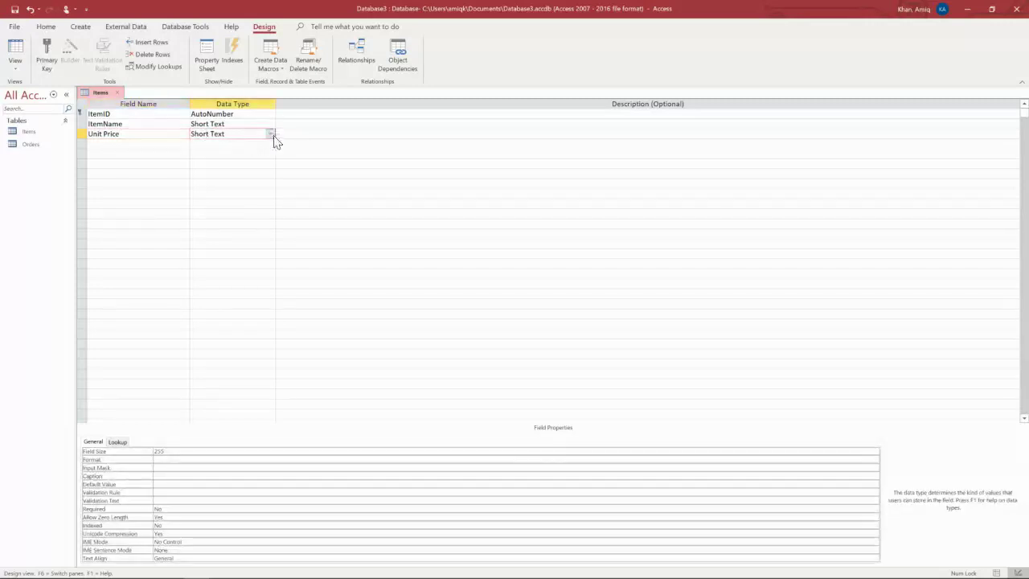
click(273, 138)
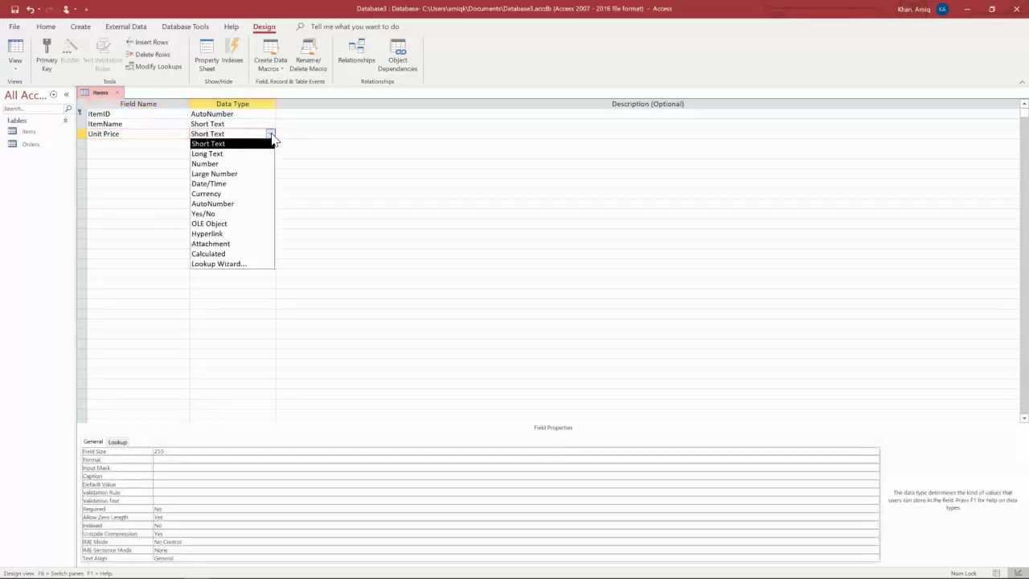
click(216, 164)
click(207, 145)
click(144, 146)
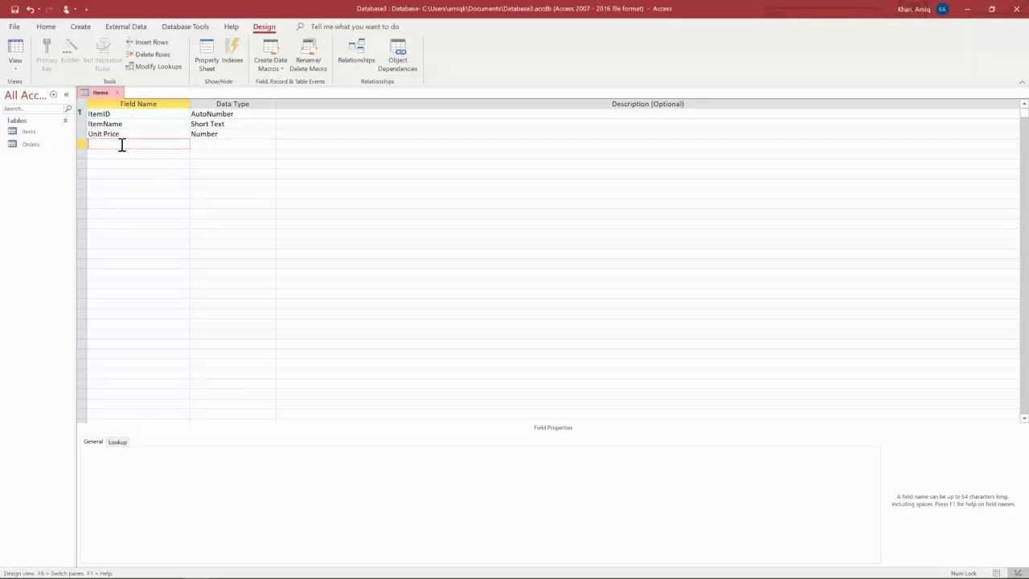
Save the Items table design and close the table.
click(15, 11)
click(119, 93)
click(80, 26)
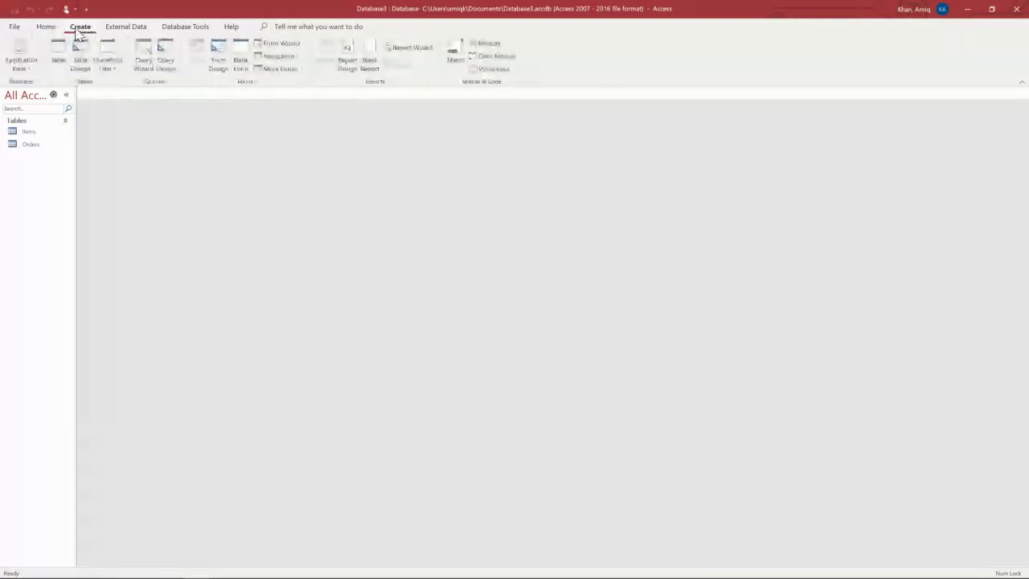
Create a new table, switch it to Design View, and save it as Bills.
click(58, 52)
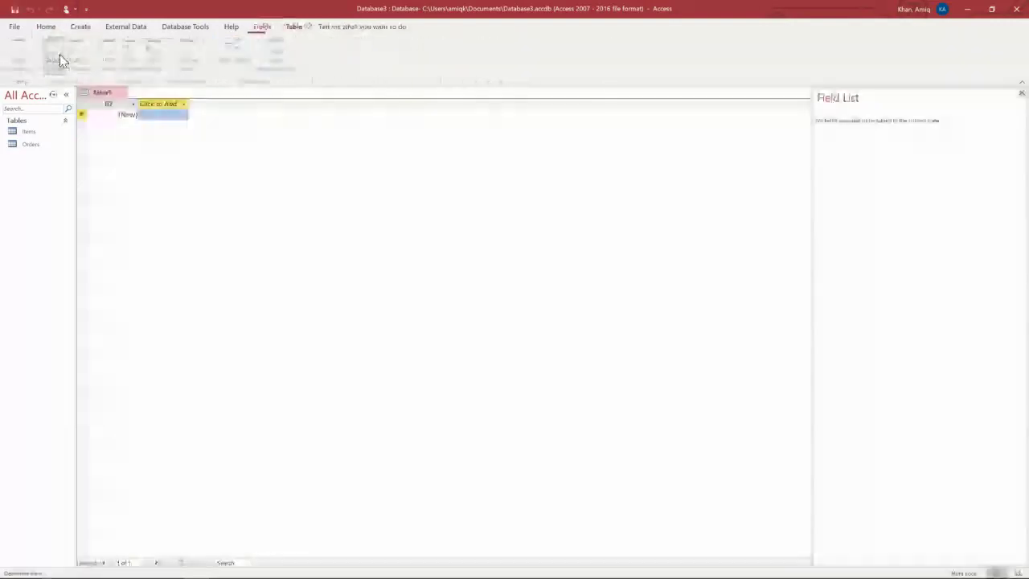
right_click(105, 100)
click(131, 149)
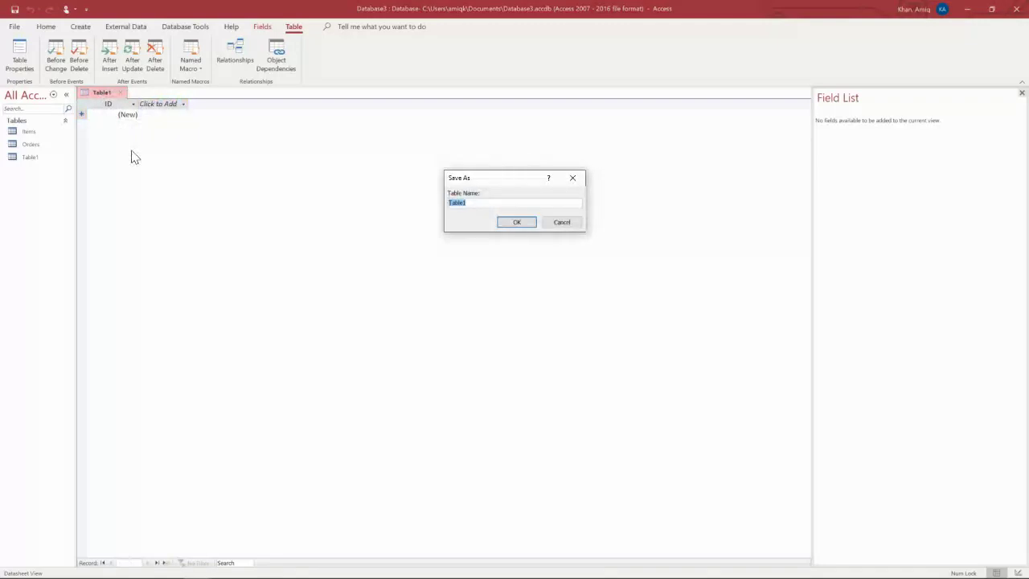
key(Caps_Lock)
text(S)
key(Caps_Lock)
click(528, 223)
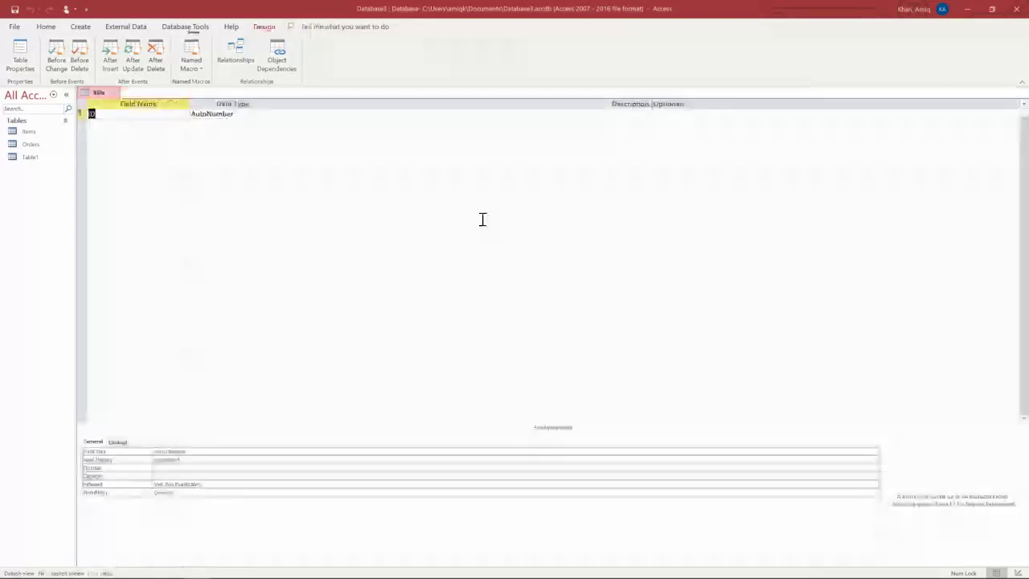
Rename the ID primary key field of the Bills table to BillID.
click(106, 124)
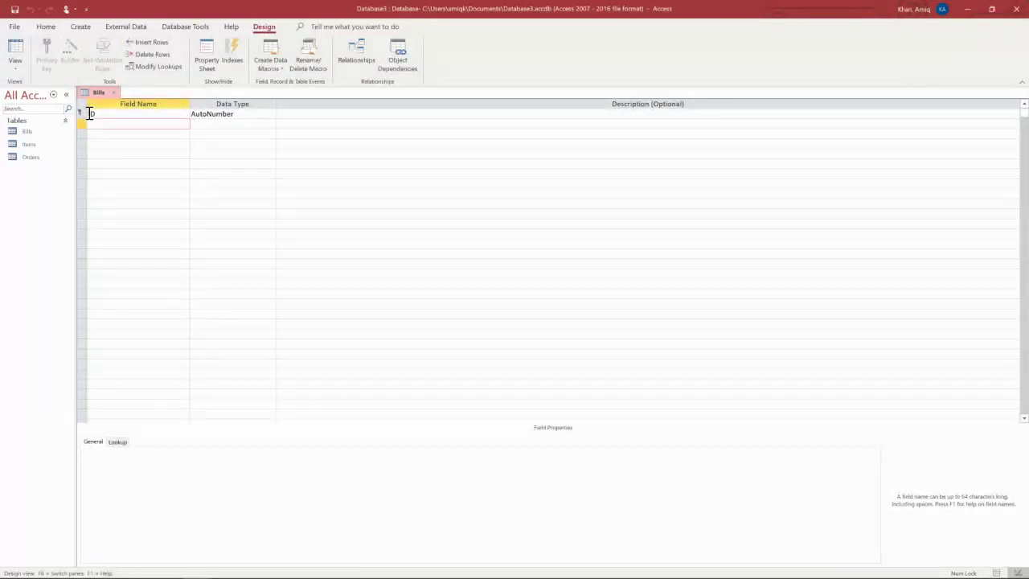
click(90, 113)
key(Caps_Lock)
text(B)
key(Caps_Lock)
text(ill)
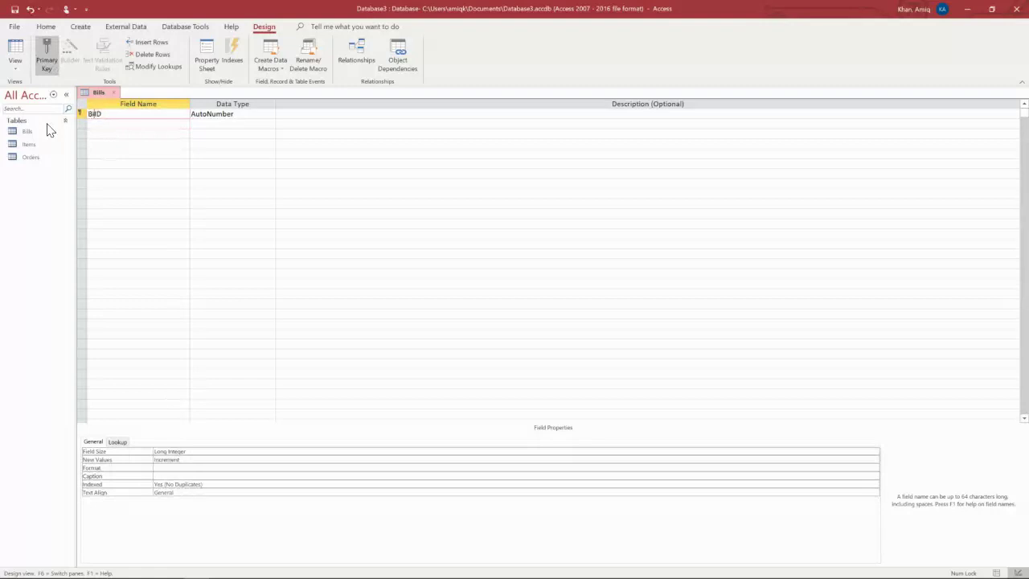
Add an OrderID field with the Number data type below BillID.
click(122, 126)
key(Caps_Lock)
text(O)
key(Caps_Lock)
text(rder)
key(Caps_Lock)
text(ID)
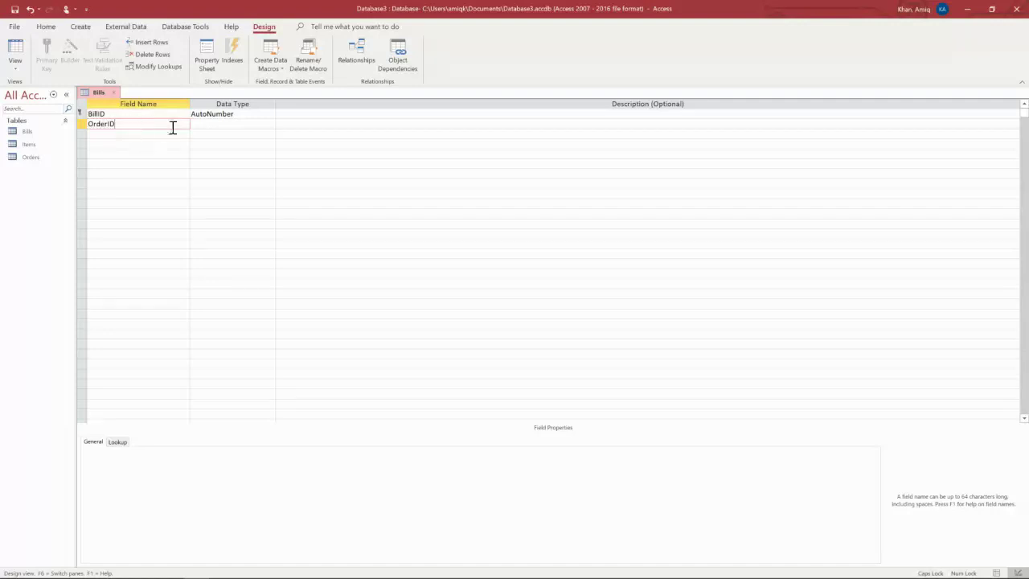
click(211, 123)
click(271, 126)
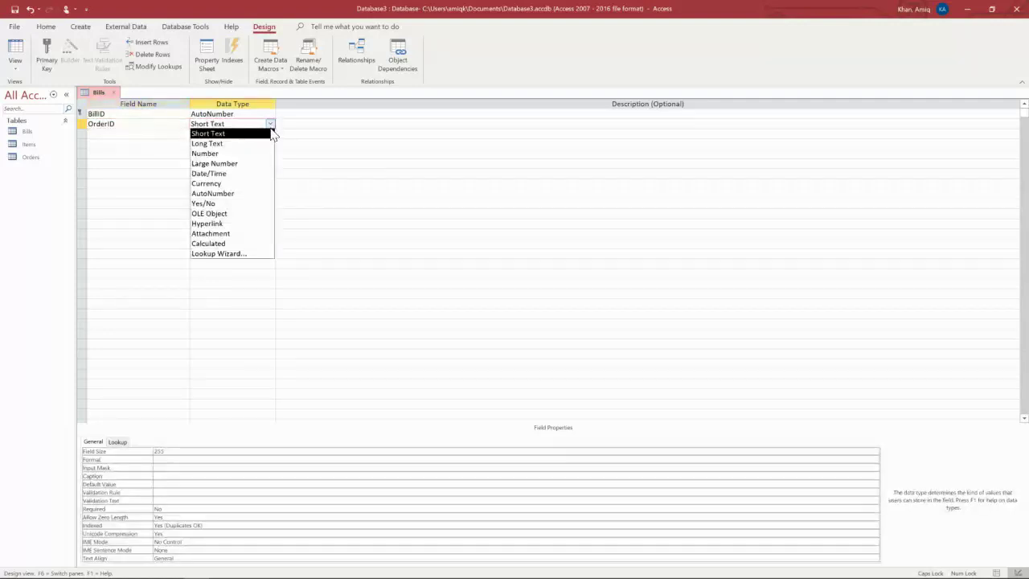
click(221, 153)
Add a field named Item below OrderID in the Bills table.
click(152, 134)
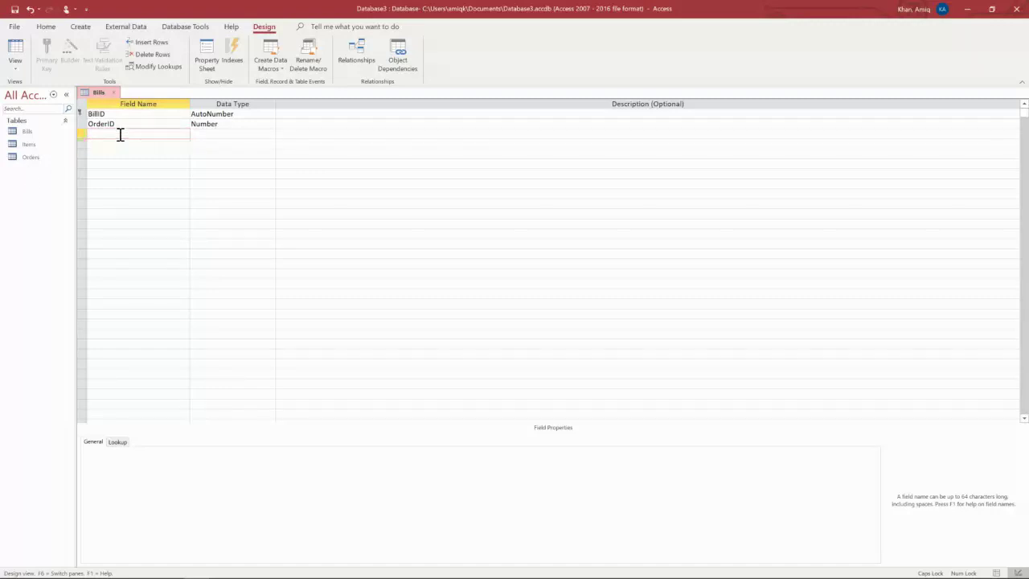
text(I)
key(Caps_Lock)
text(tem)
click(218, 133)
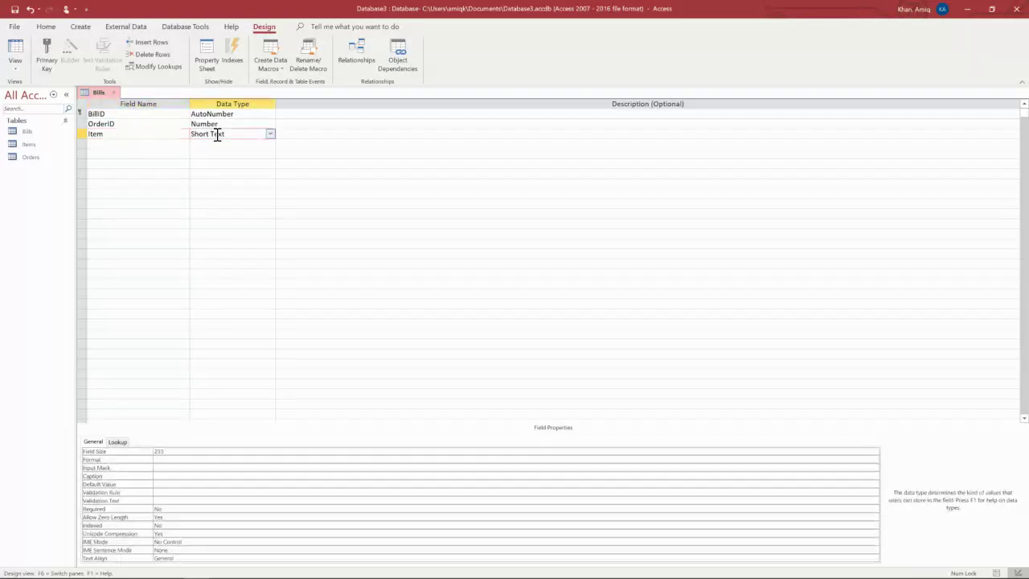
Use the Lookup Wizard to make the Item field get its values from the Items table.
click(270, 134)
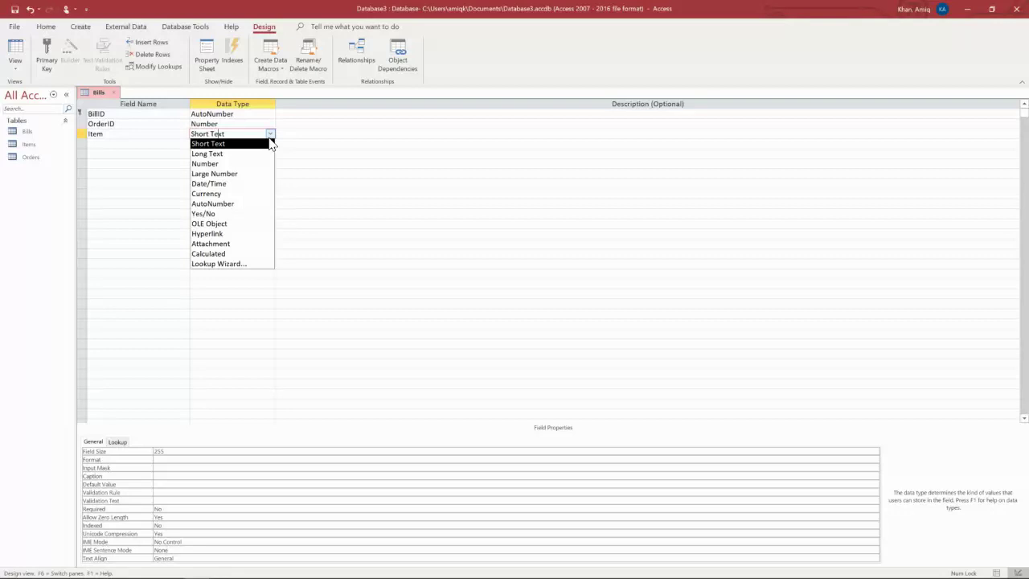
click(226, 265)
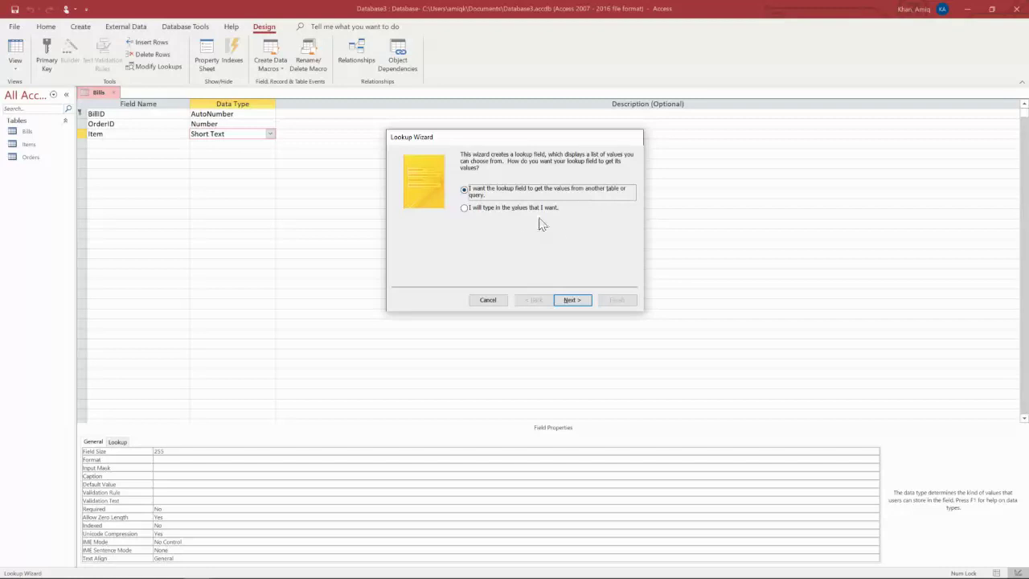
click(571, 300)
click(494, 183)
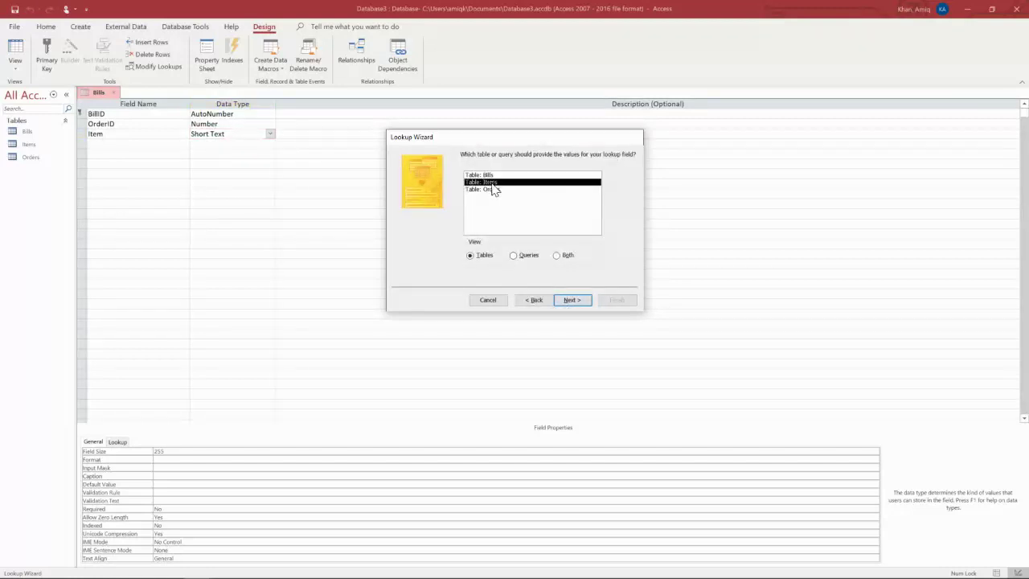
click(573, 301)
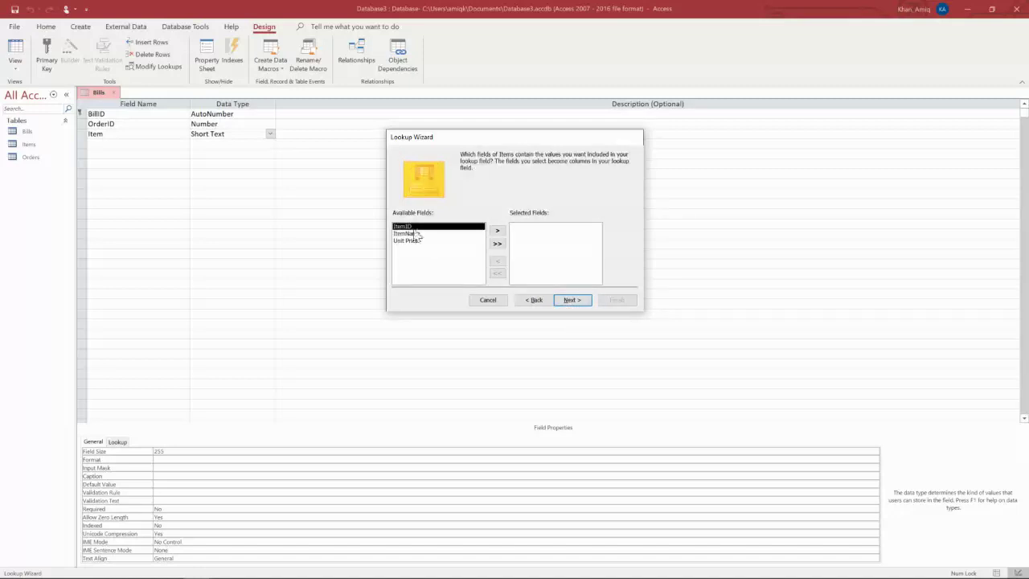
Include ItemID and ItemName in the lookup and sort its list by ItemName in ascending order.
click(497, 230)
click(497, 230)
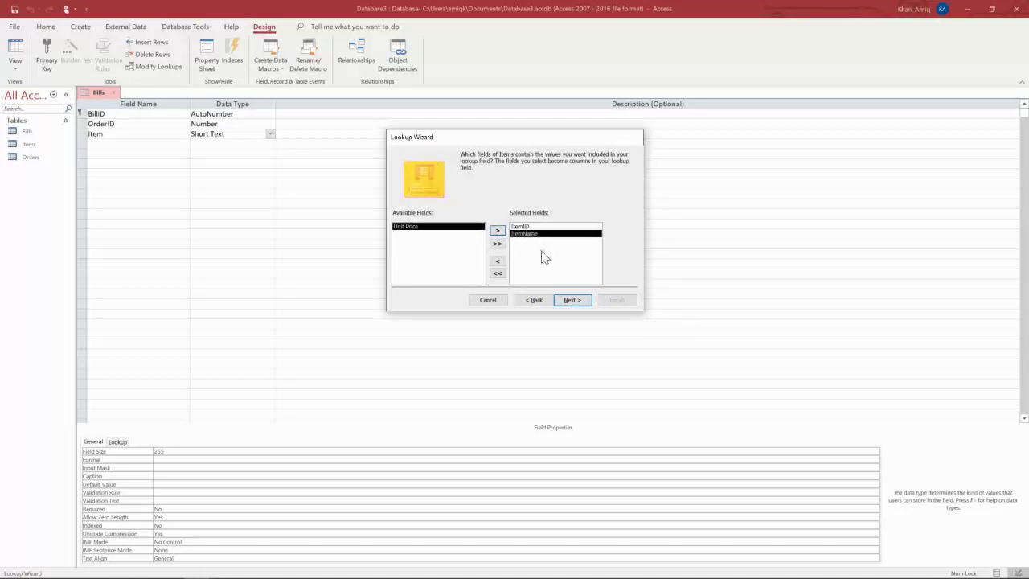
click(568, 300)
click(480, 189)
click(433, 214)
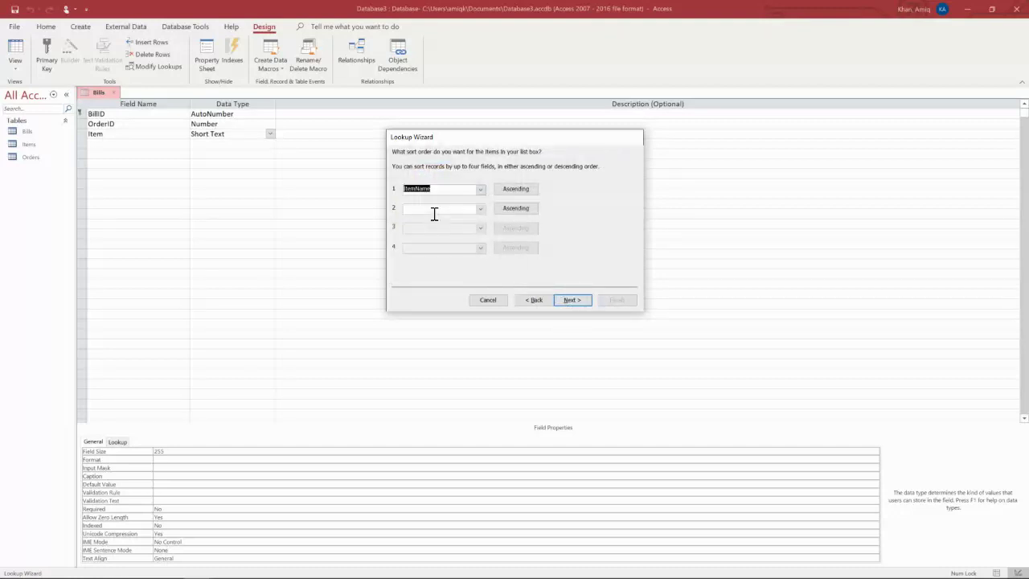
click(572, 303)
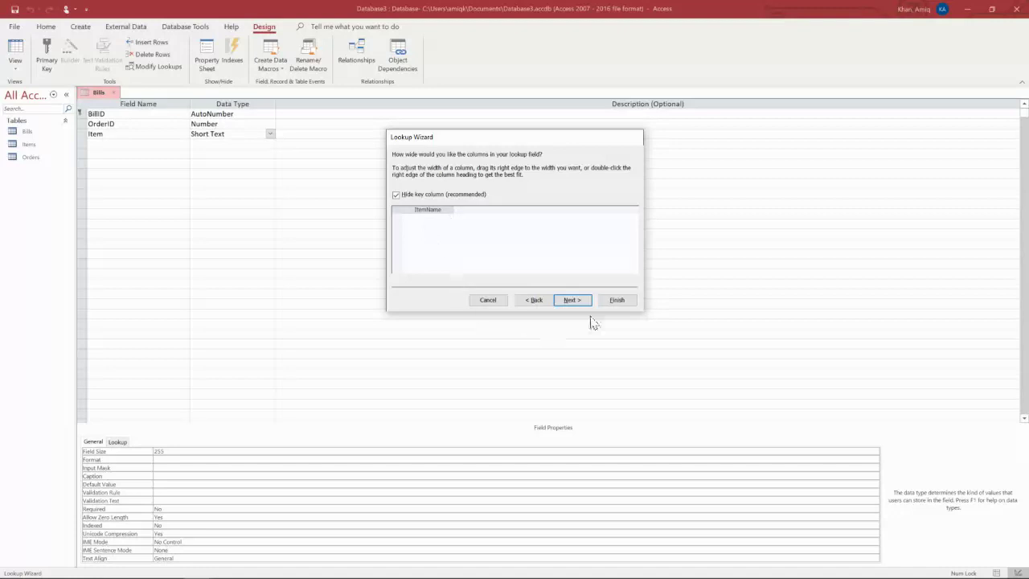
Finish the Item lookup with the key column hidden and the label Item, and save the table to create the relationship.
click(571, 300)
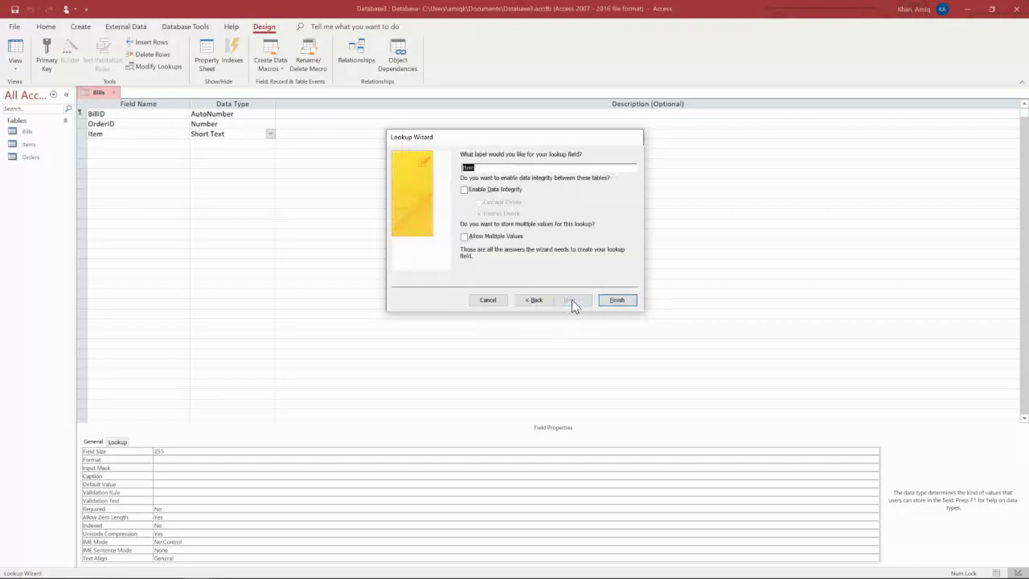
click(620, 303)
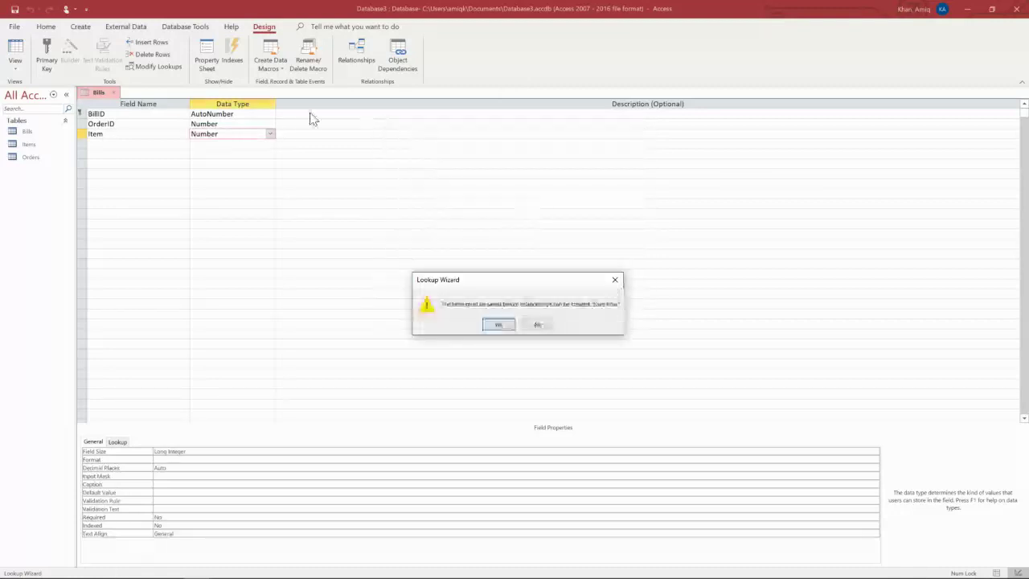
click(498, 326)
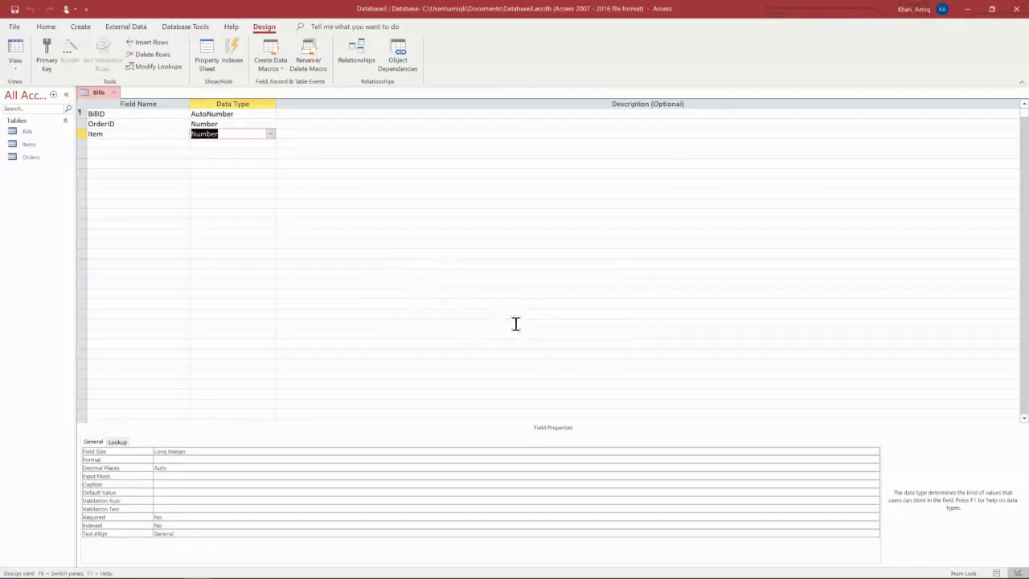
Add a Quantity field with the Number data type below Item.
click(133, 145)
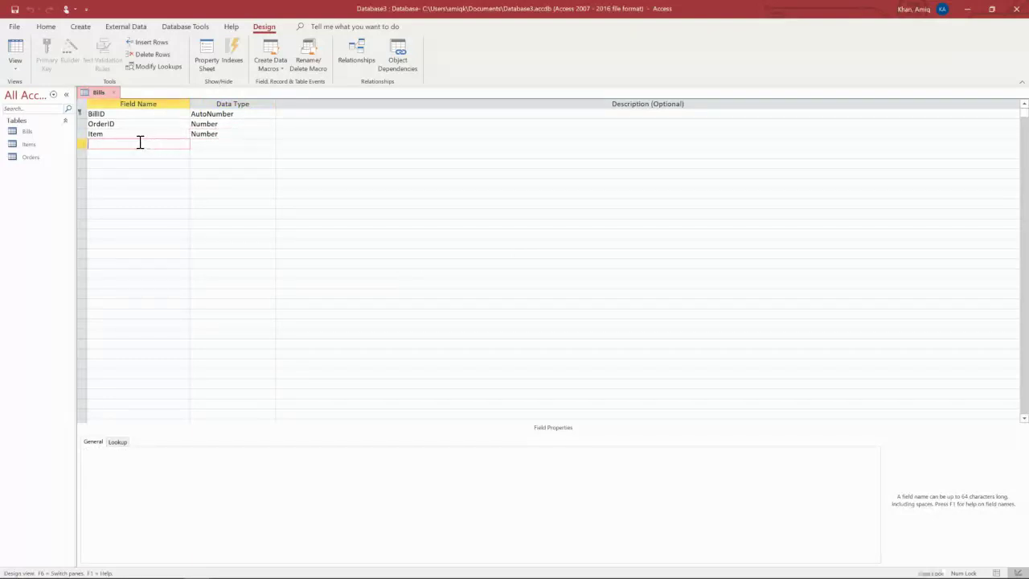
text(Quantity)
click(214, 143)
click(270, 143)
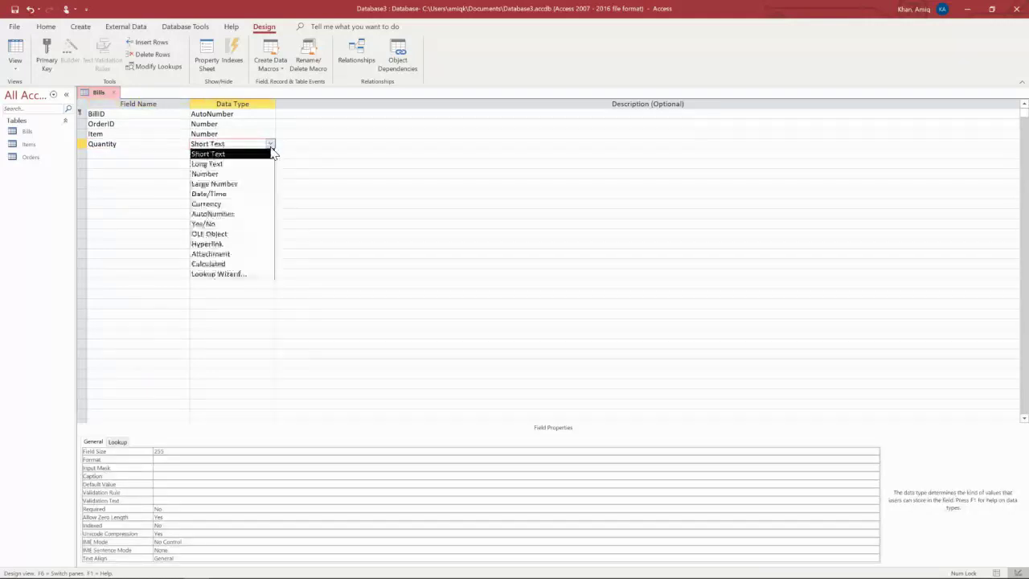
click(223, 174)
Save the Bills table design and close the table.
click(149, 156)
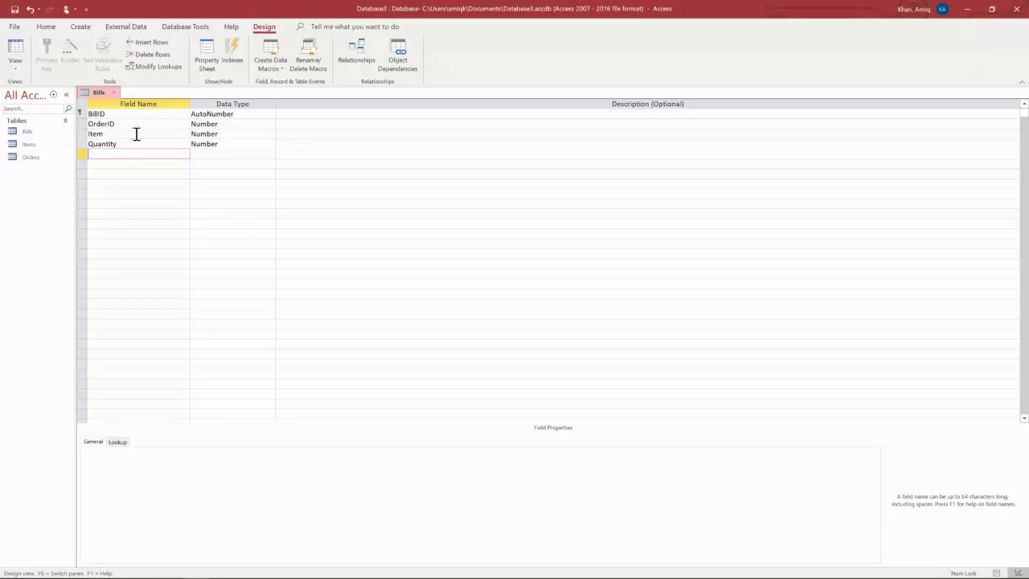
click(14, 10)
click(113, 93)
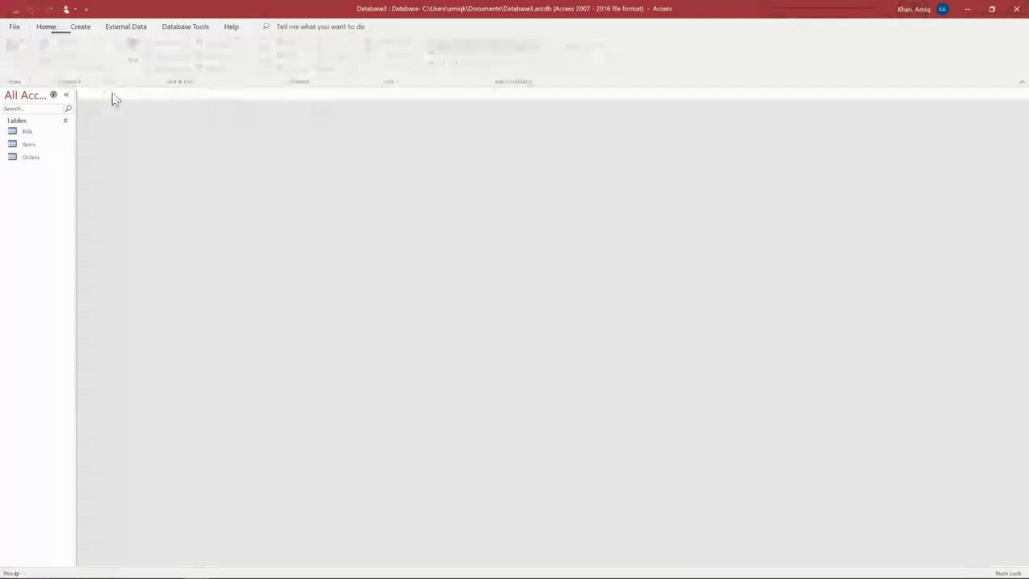
Open the Items table and enter a first record with ItemName Naan and Unit Price 15.
double_click(27, 144)
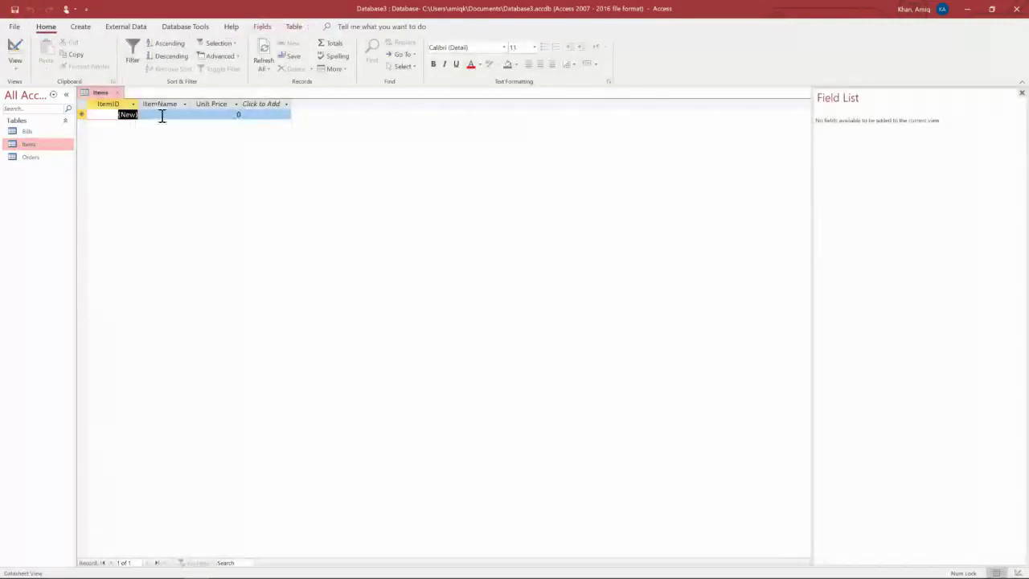
click(162, 115)
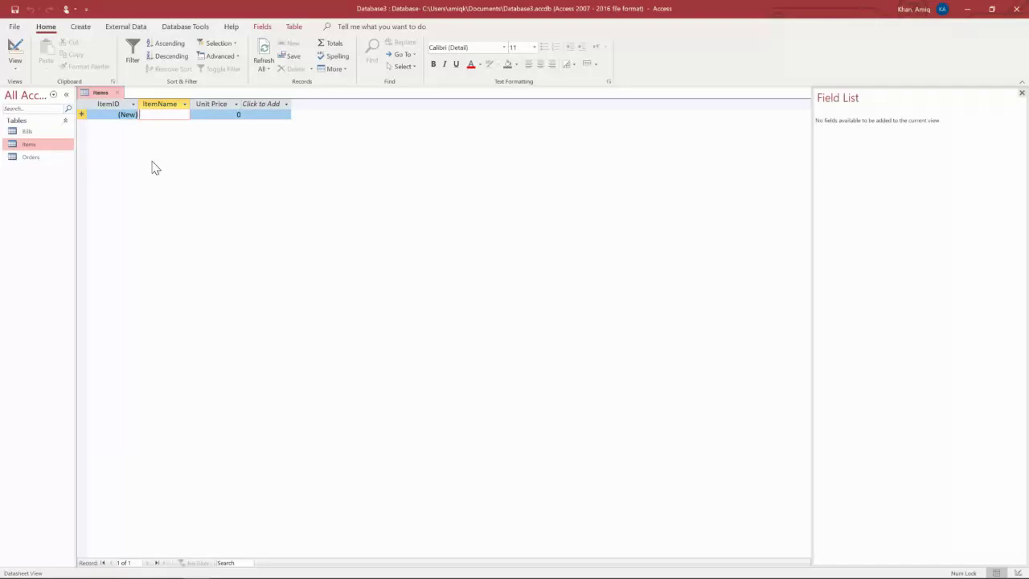
text(Naan)
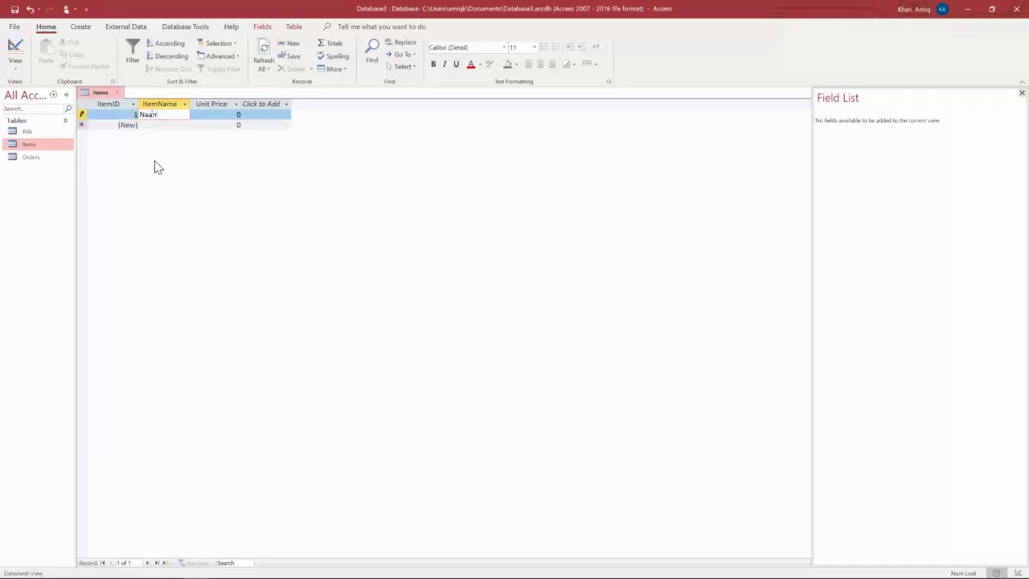
key(Tab)
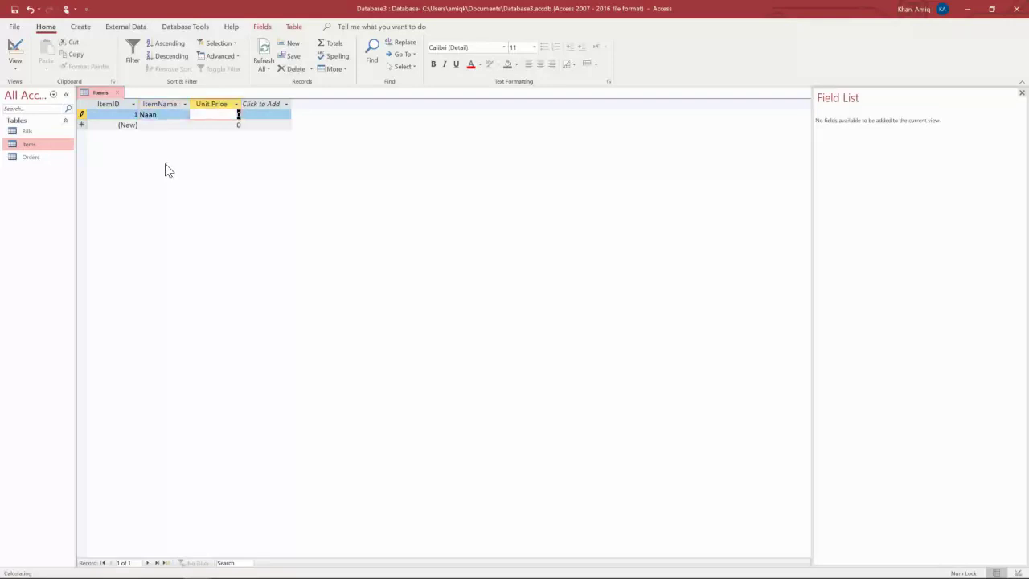
text(1515)
Add a second Items record with ItemName Daal and Unit Price 50.
click(163, 125)
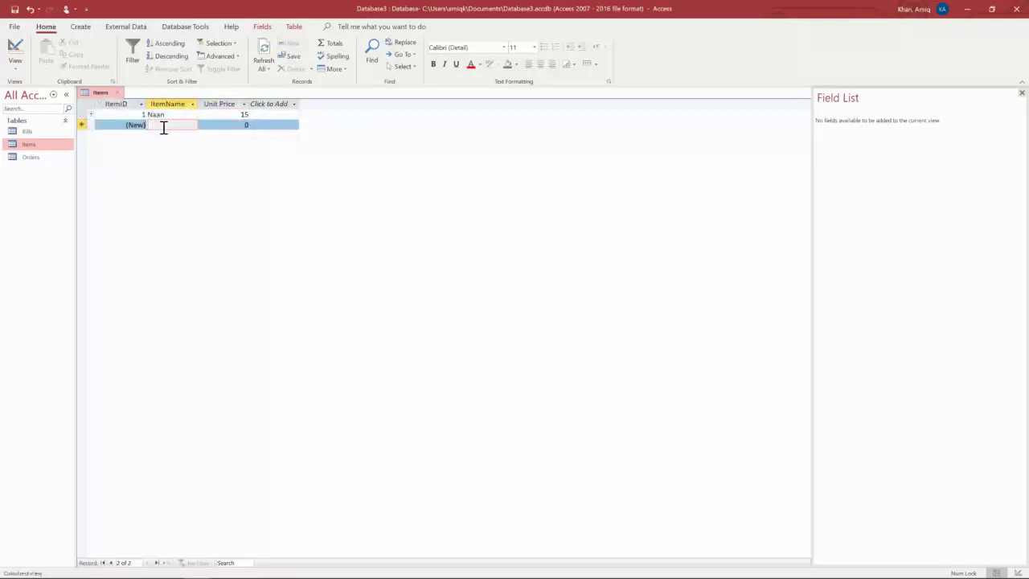
text(Daal)
key(Tab)
text(50)
key(Tab)
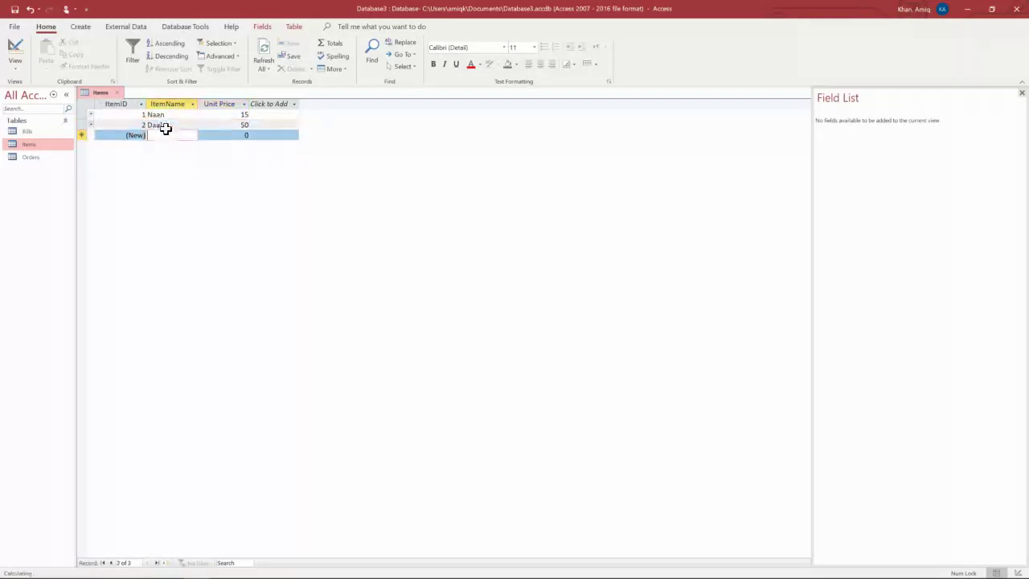
Add a third Items record with ItemName Chaanay and Unit Price 60.
text(Chaay)
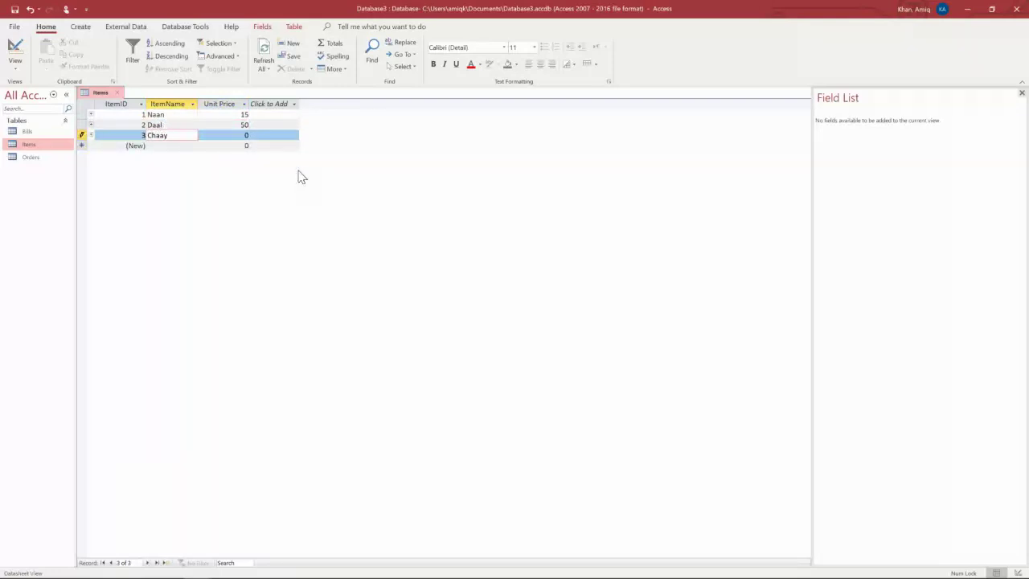
text(nay)
key(Tab)
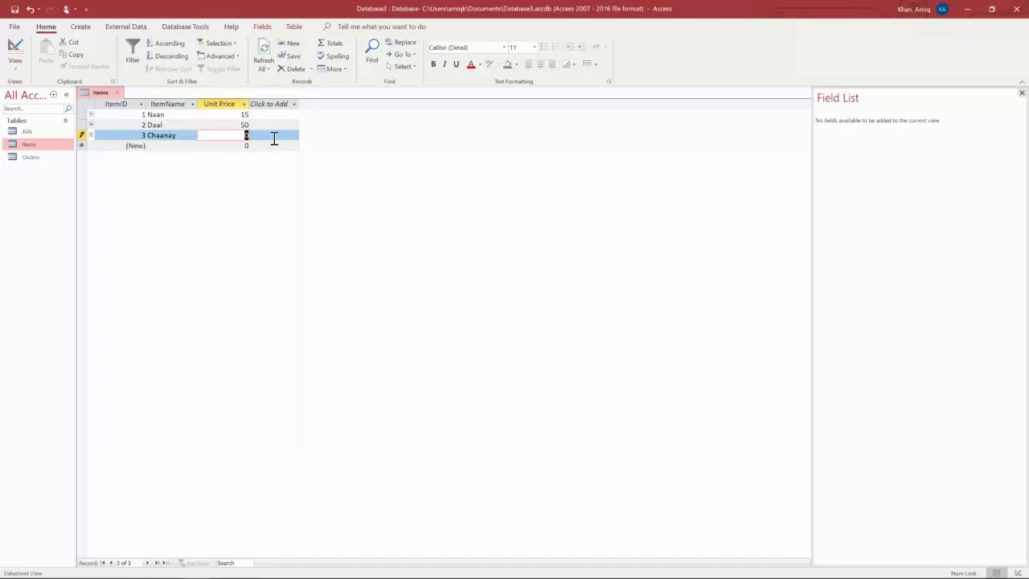
text(60)
Add a fourth Items record with ItemName Biryani and Unit Price 150.
click(165, 146)
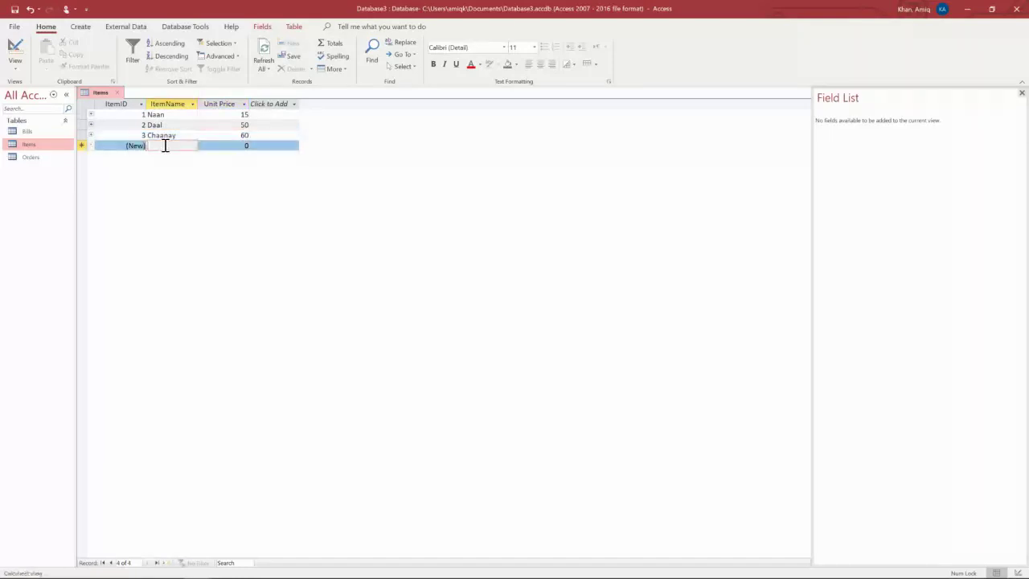
key(Caps_Lock)
text(Biry)
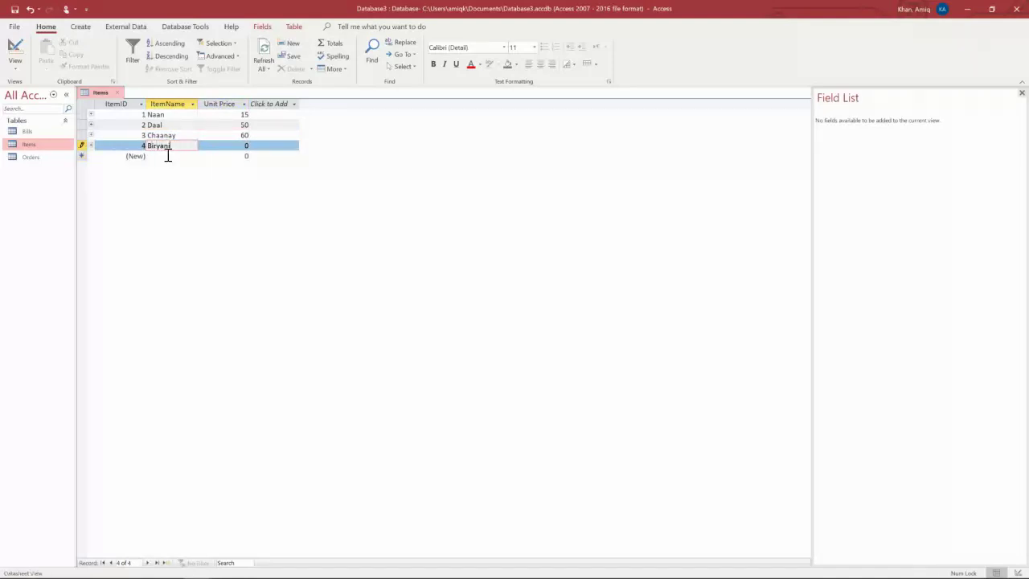
text(ani)
key(Tab)
text(1)
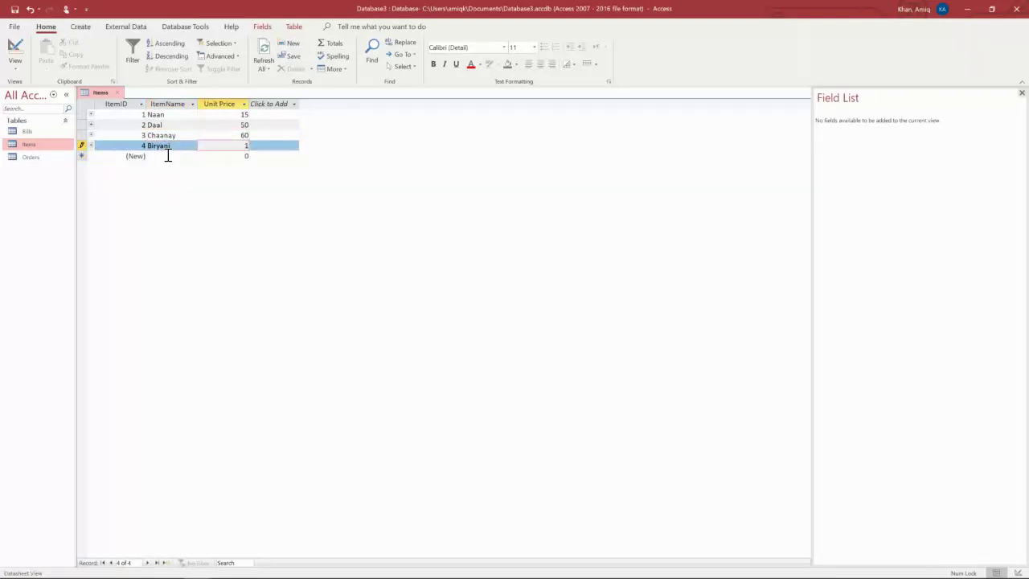
click(168, 156)
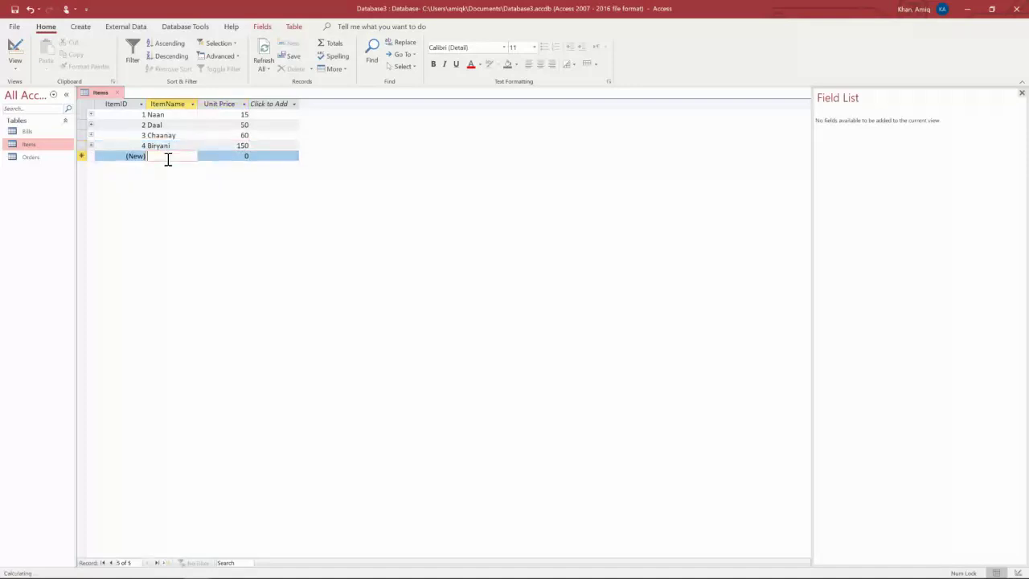
Add a fifth Items record with ItemName Small Water and Unit Price 30, and close the table.
key(Caps_Lock)
text(S)
key(Caps_Lock)
text(m)
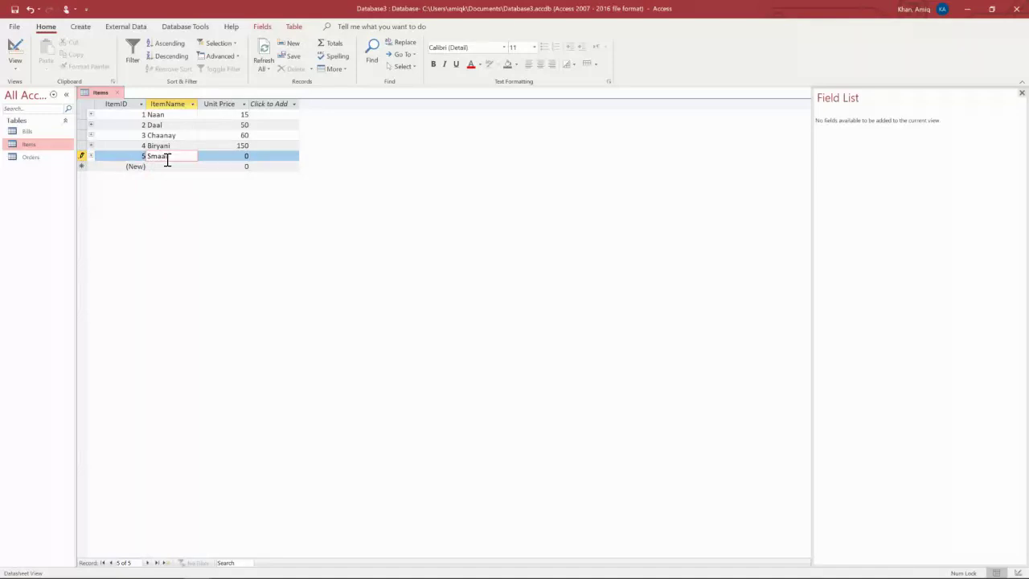
text(a)
click(156, 115)
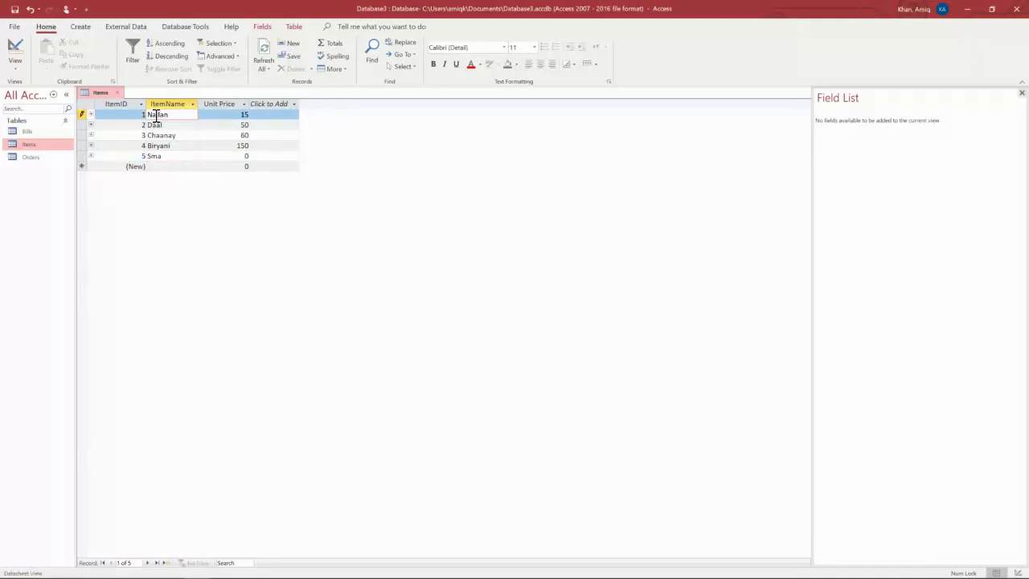
click(202, 156)
click(159, 155)
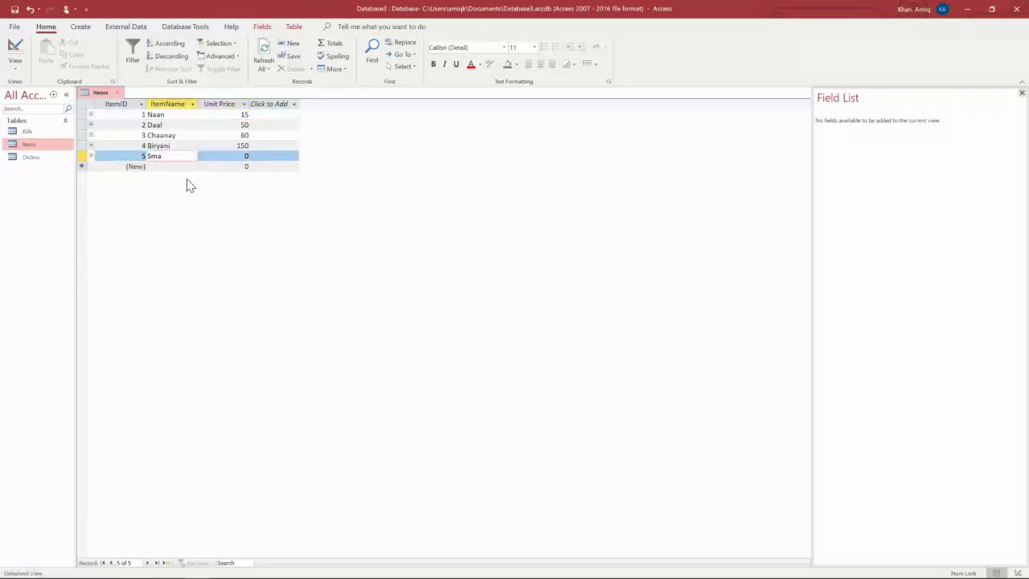
text(ll Water)
click(246, 156)
text(3)
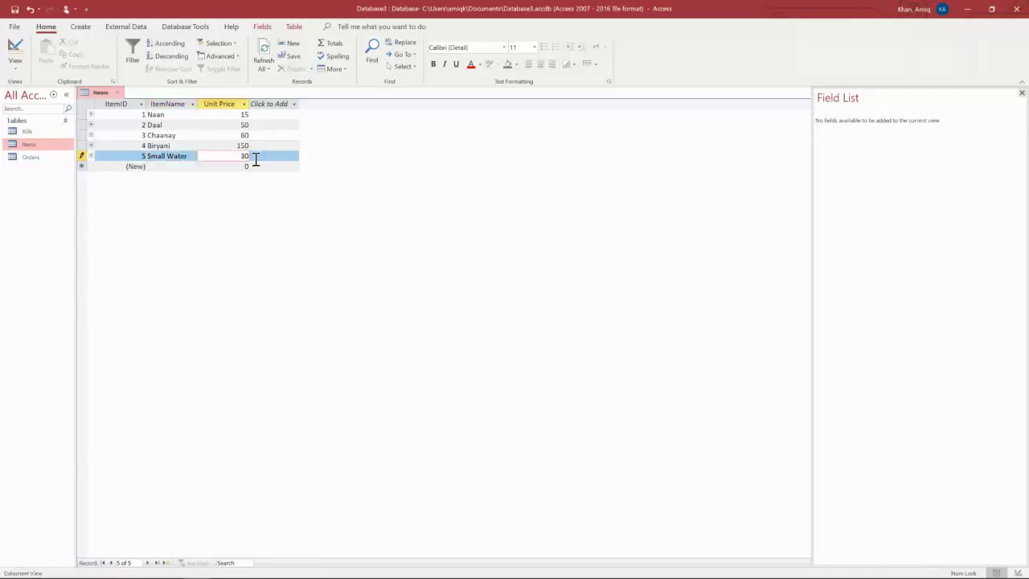
click(238, 166)
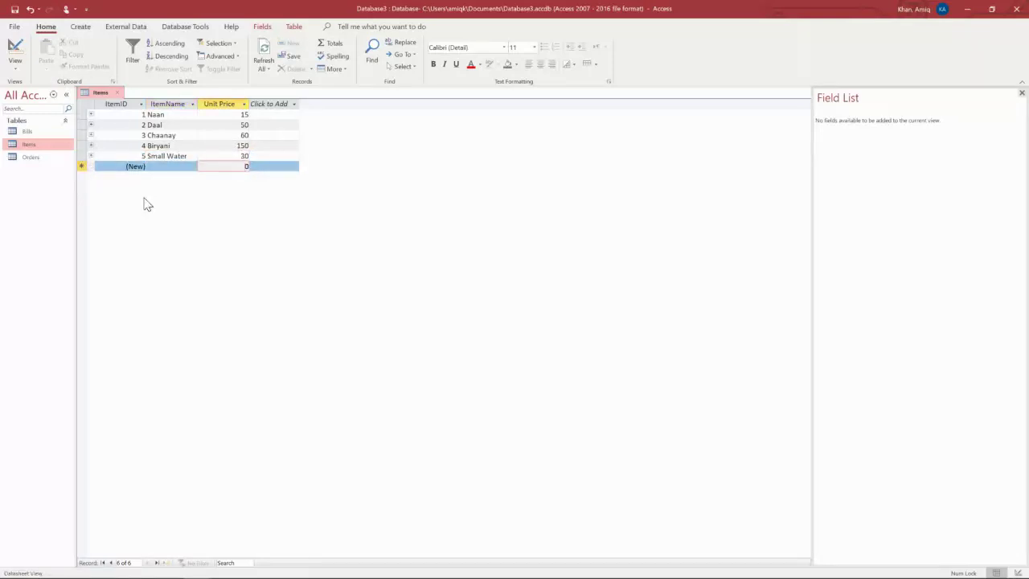
click(117, 93)
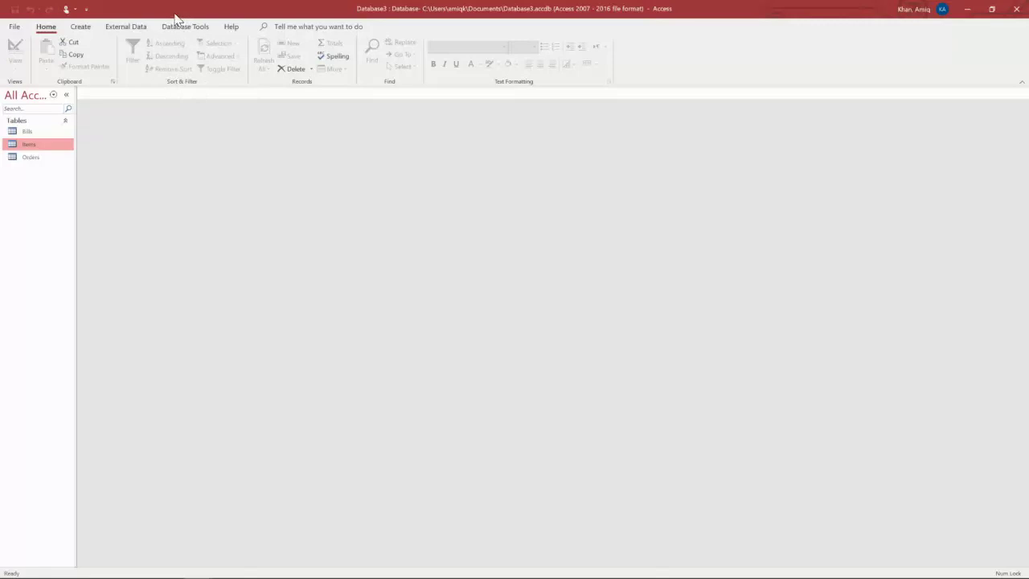
Open the database relationships and add the Orders table to the layout beside Items and Bills.
click(184, 29)
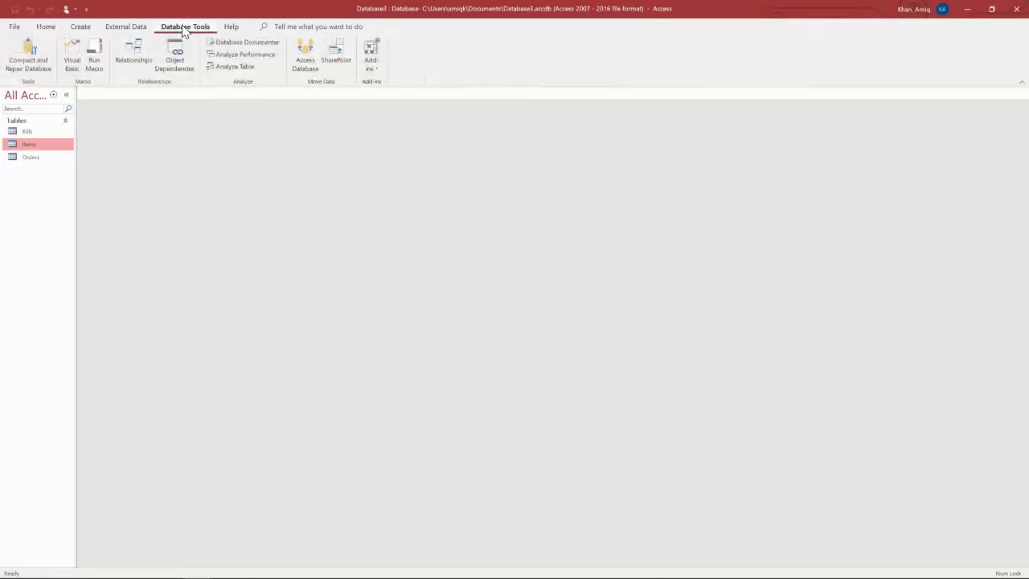
click(133, 62)
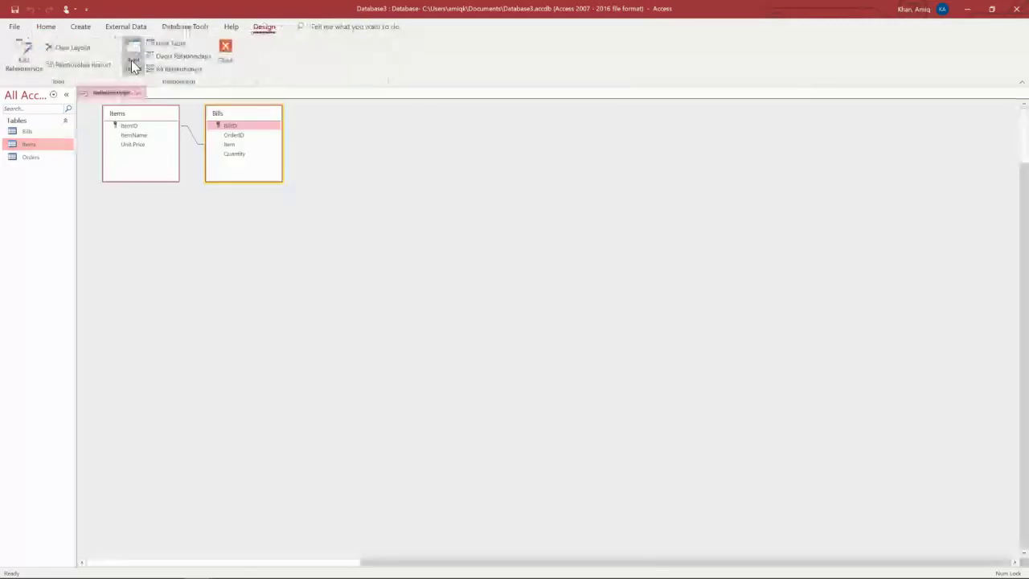
click(412, 210)
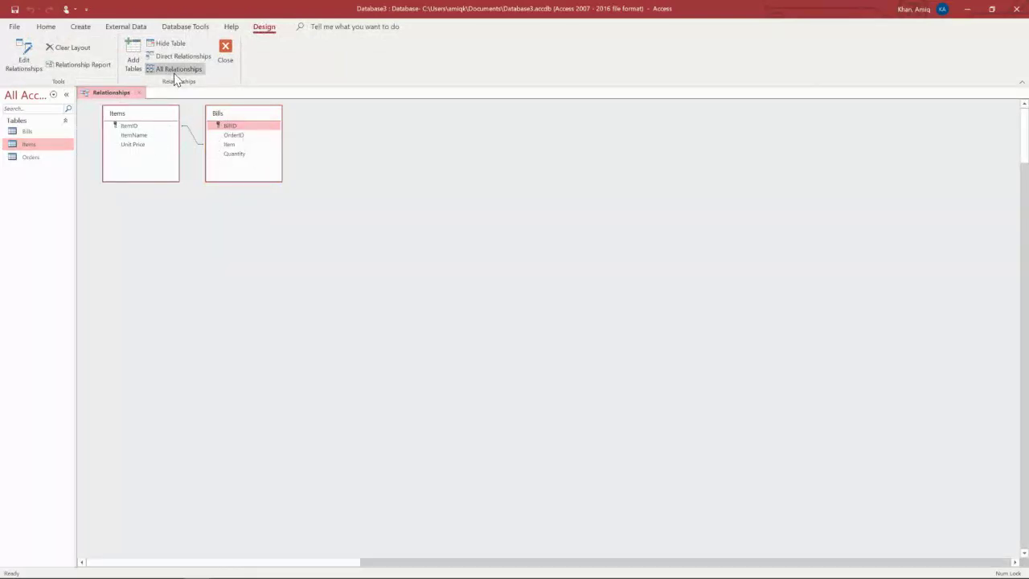
click(132, 60)
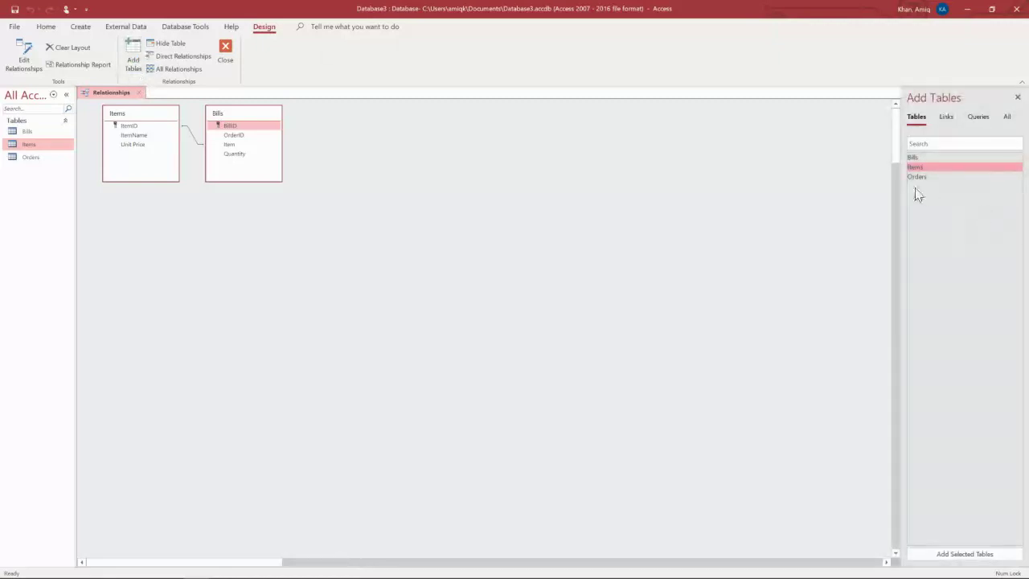
double_click(915, 178)
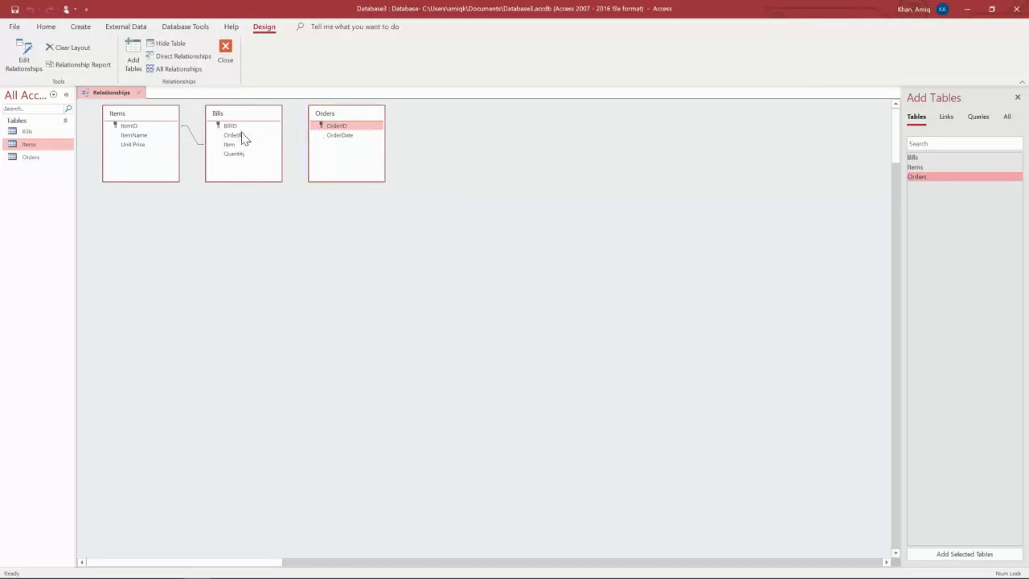
Relate OrderID in Orders to OrderID in Bills with referential integrity enforced, and close the relationships layout.
click(327, 132)
drag(327, 132, 235, 135)
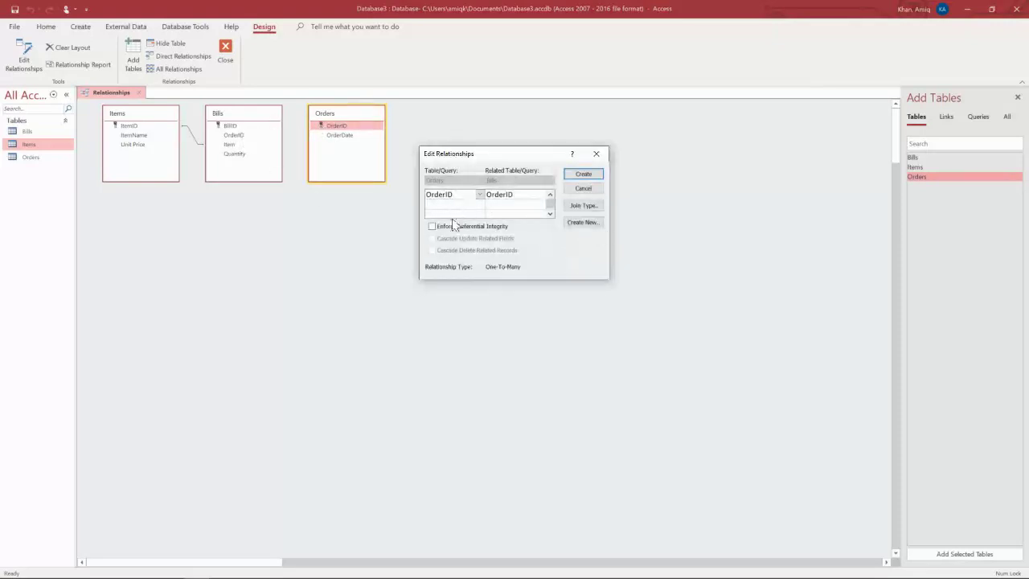
click(434, 227)
click(583, 176)
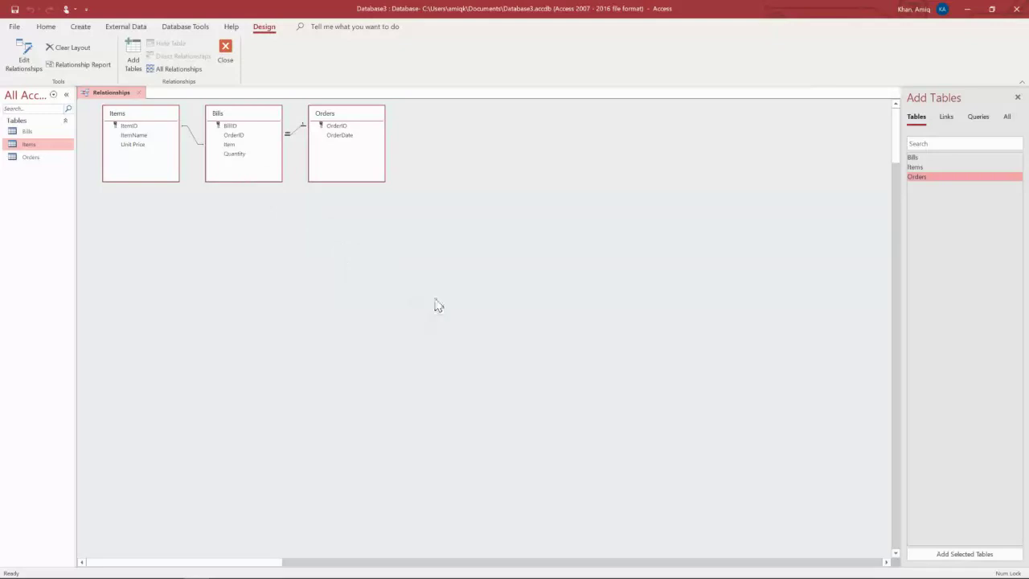
click(141, 94)
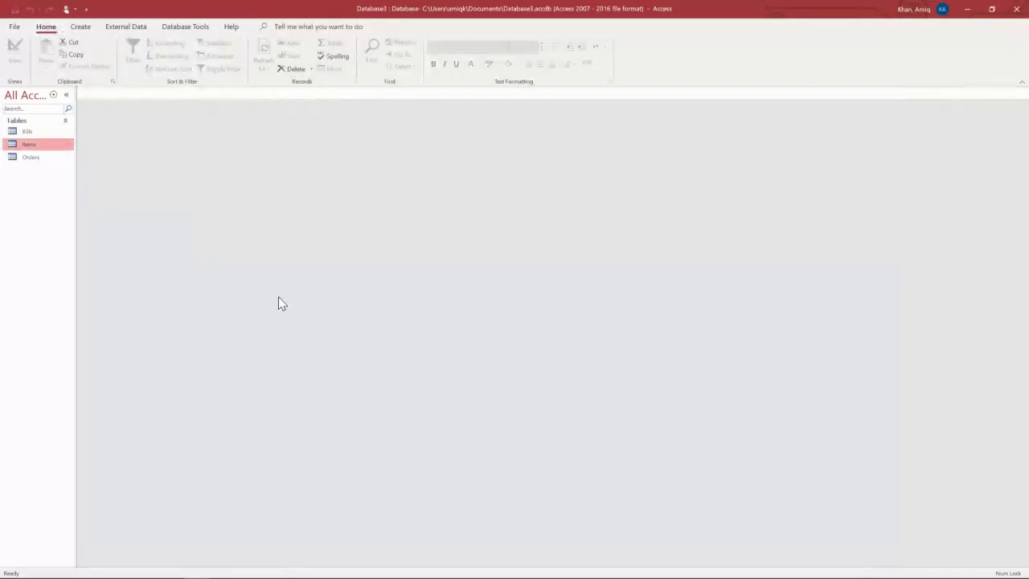
Start the Form Wizard on the Orders table and include its OrderID and OrderDate fields.
click(80, 27)
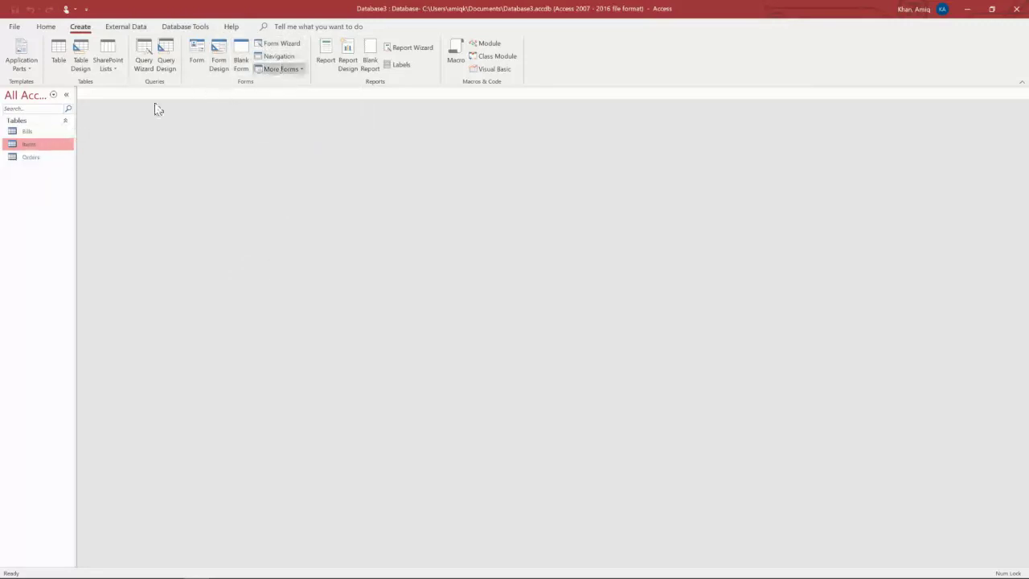
click(37, 159)
click(276, 43)
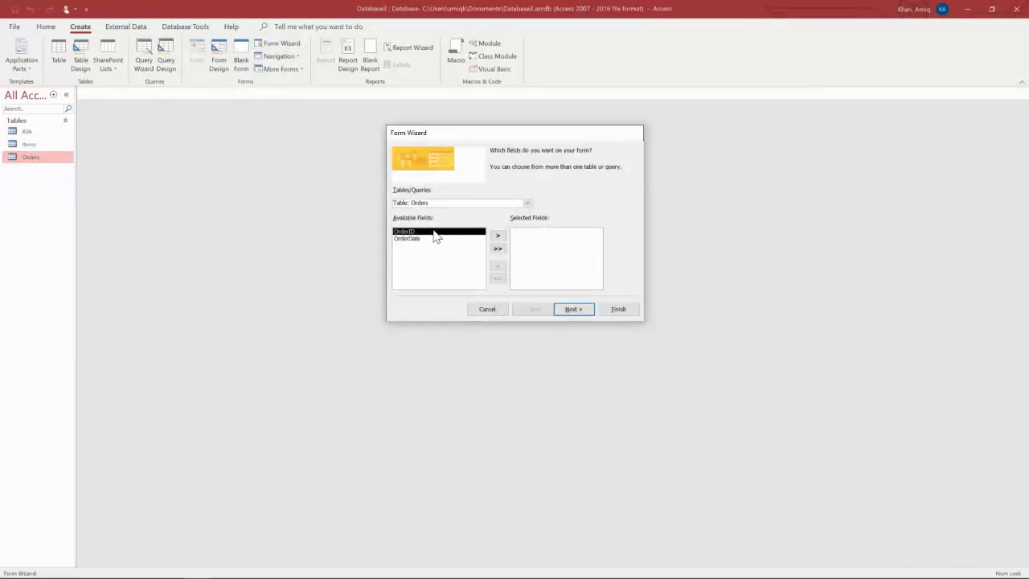
click(497, 237)
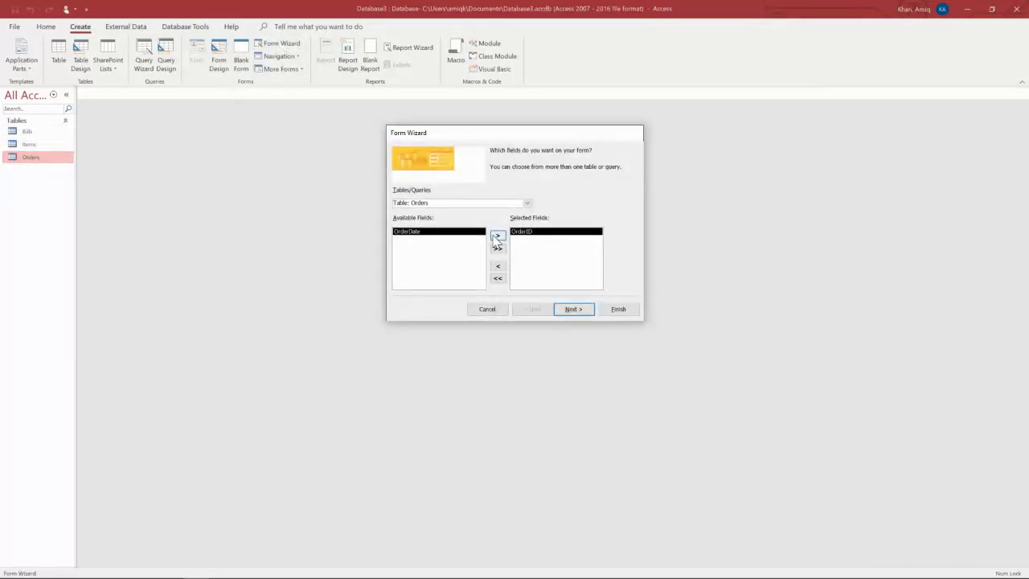
click(497, 237)
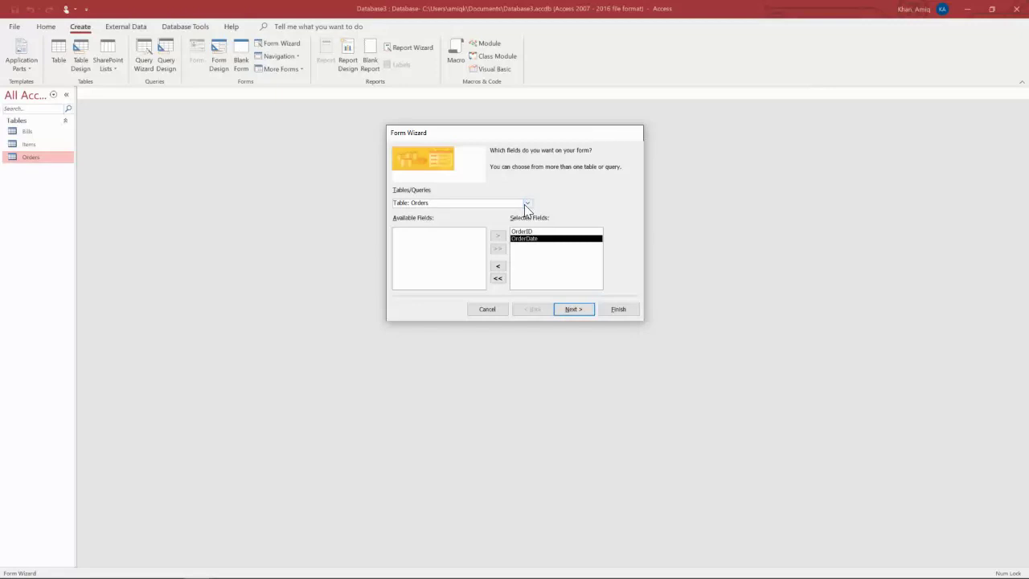
click(527, 205)
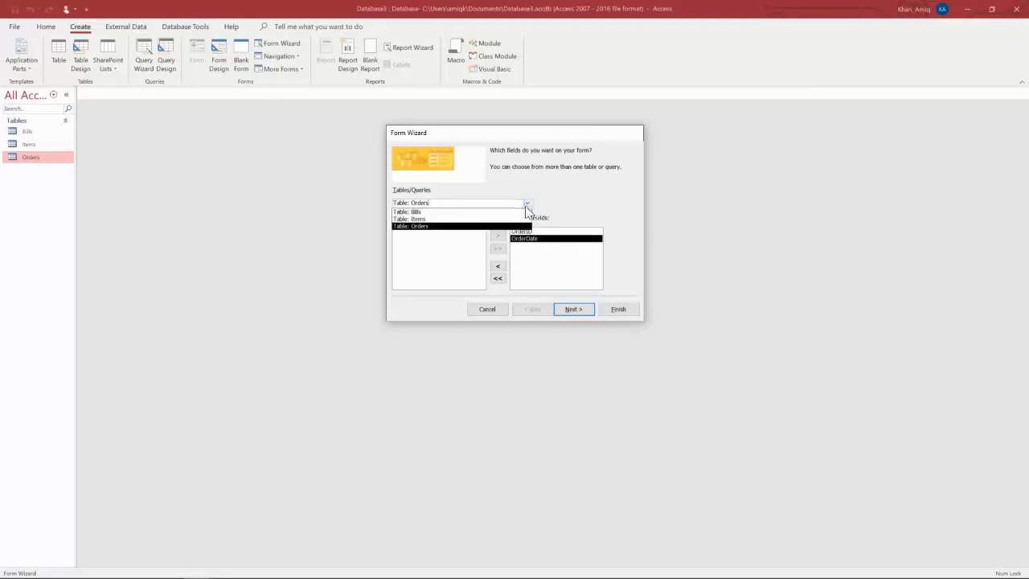
click(429, 221)
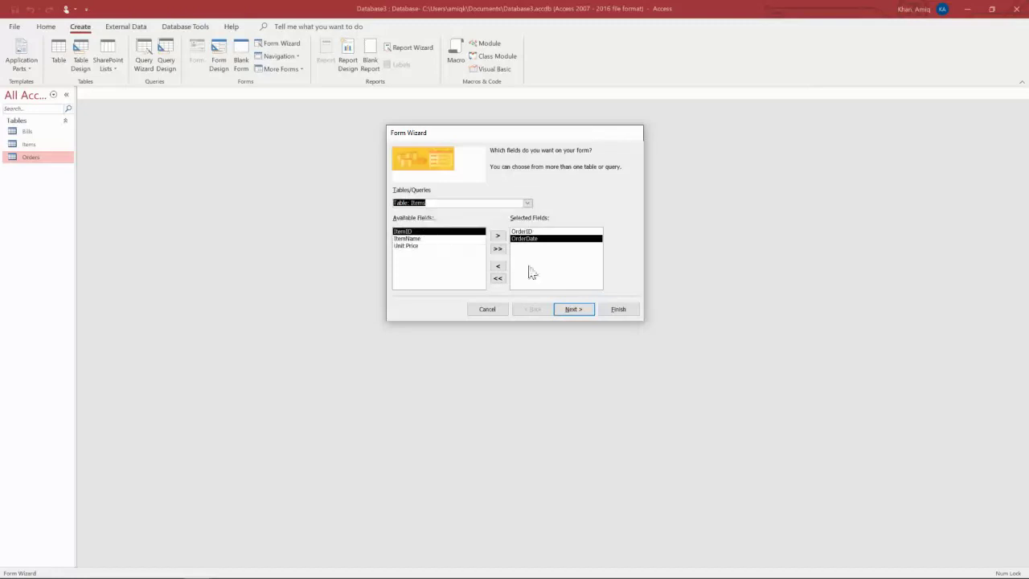
click(415, 239)
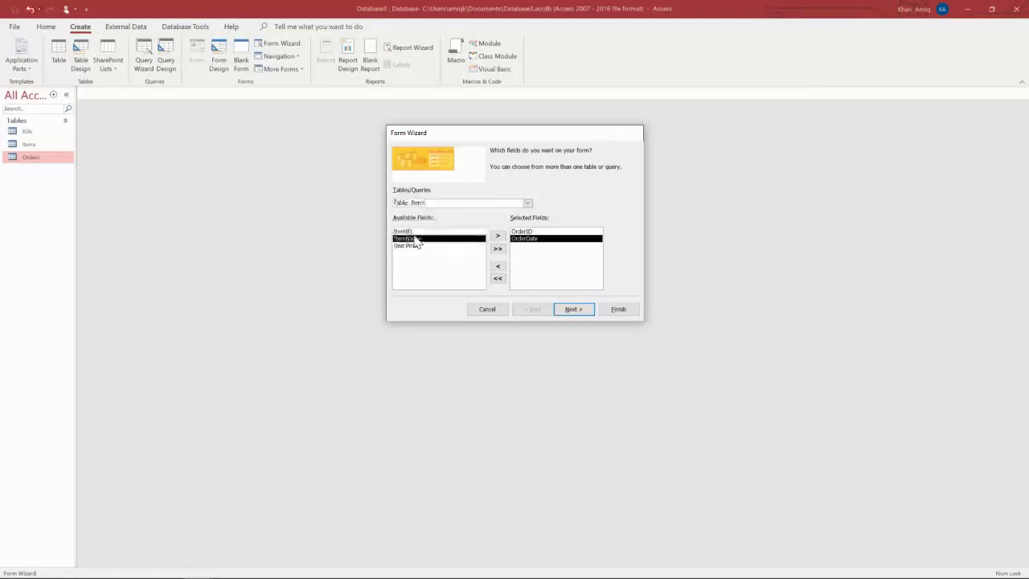
click(498, 236)
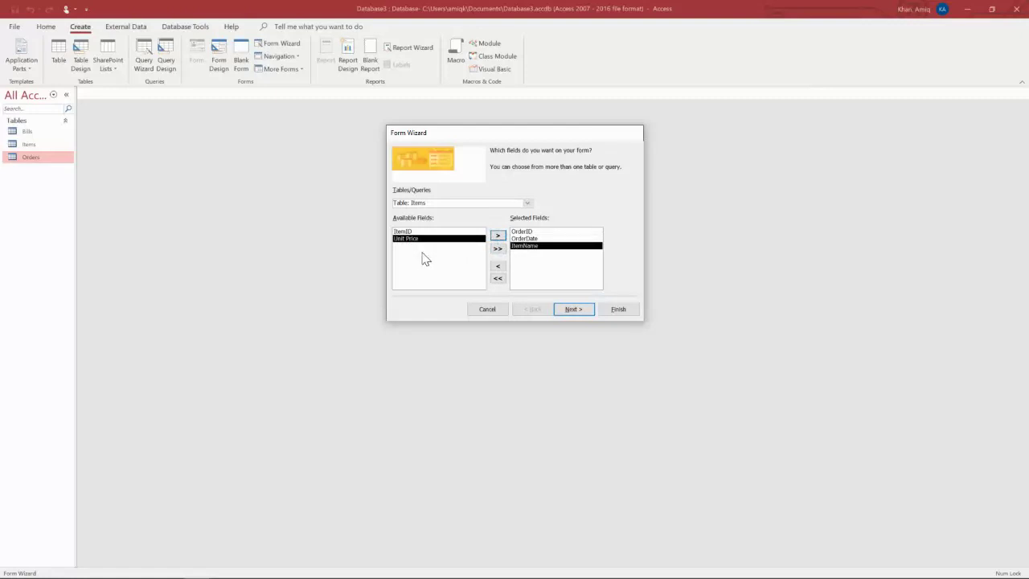
click(500, 267)
Add the Item and Quantity fields from the Bills table to the form's selected fields.
click(528, 202)
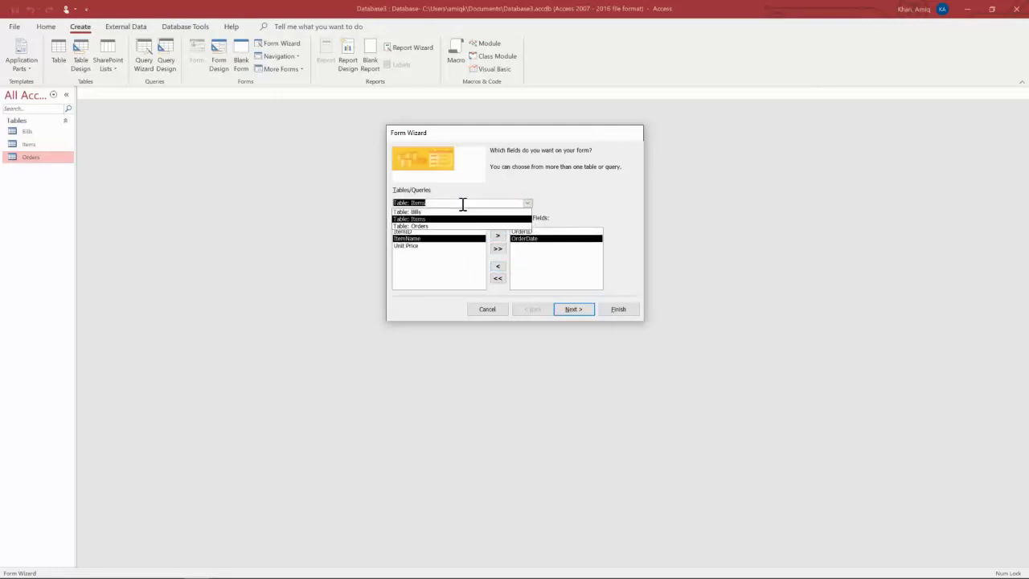
click(417, 213)
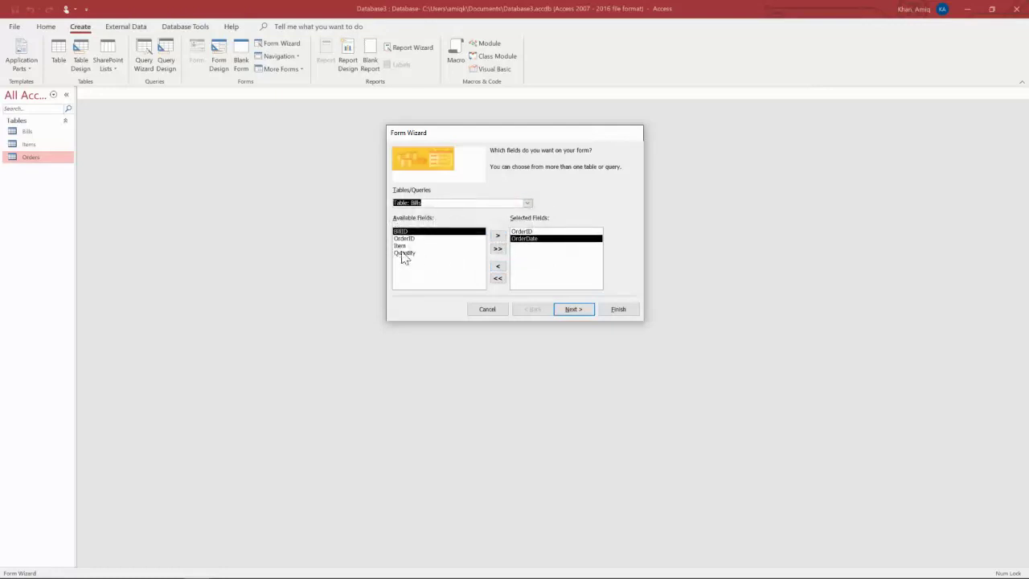
click(402, 246)
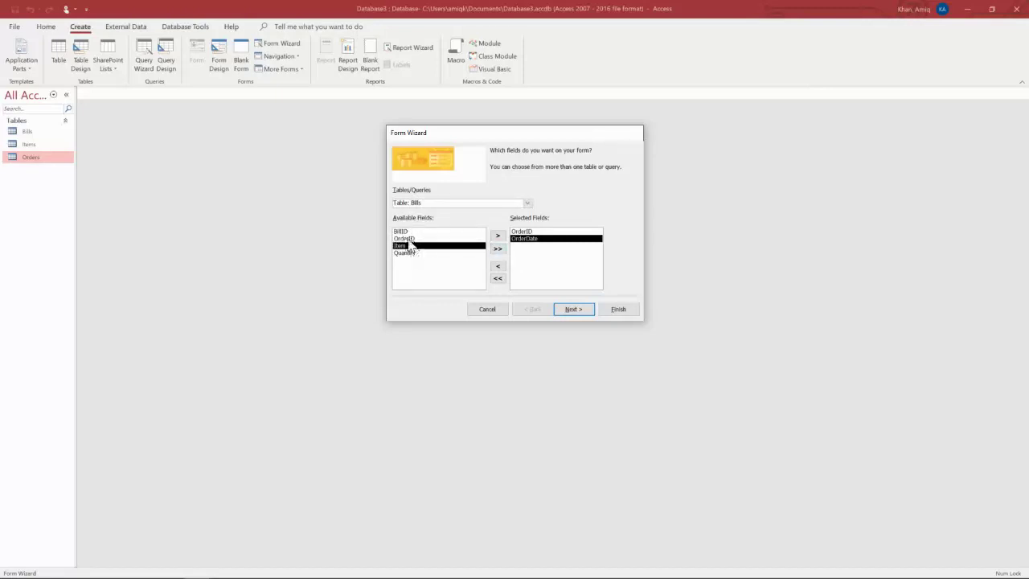
click(498, 237)
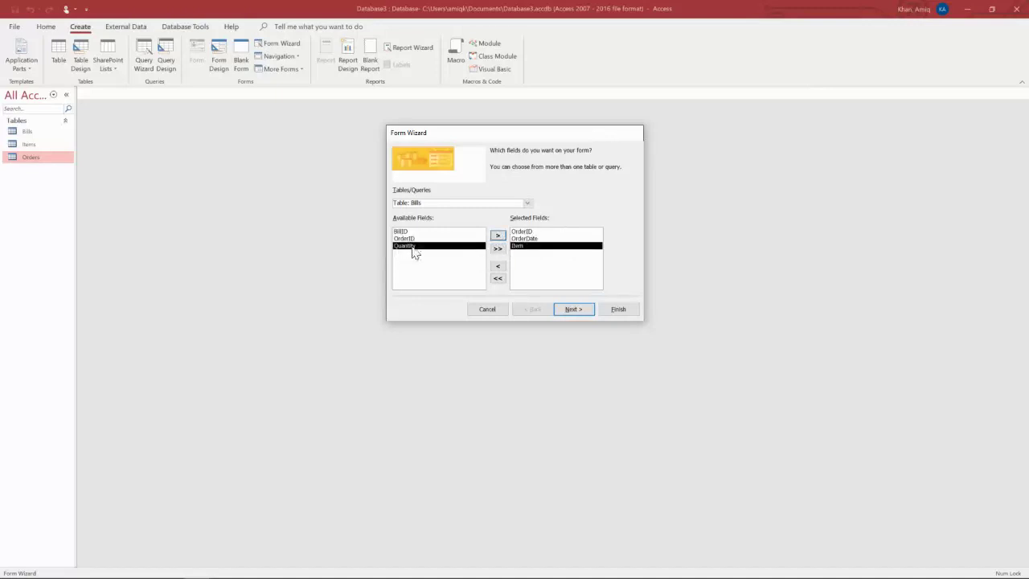
click(496, 238)
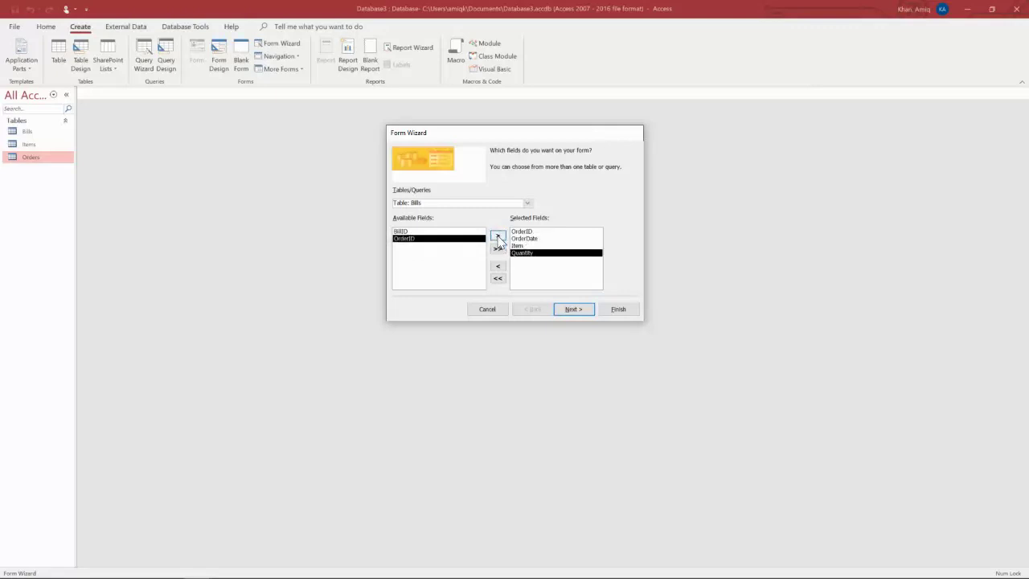
Finish the form viewed by Orders, with a Datasheet-layout subform and the default titles.
click(573, 310)
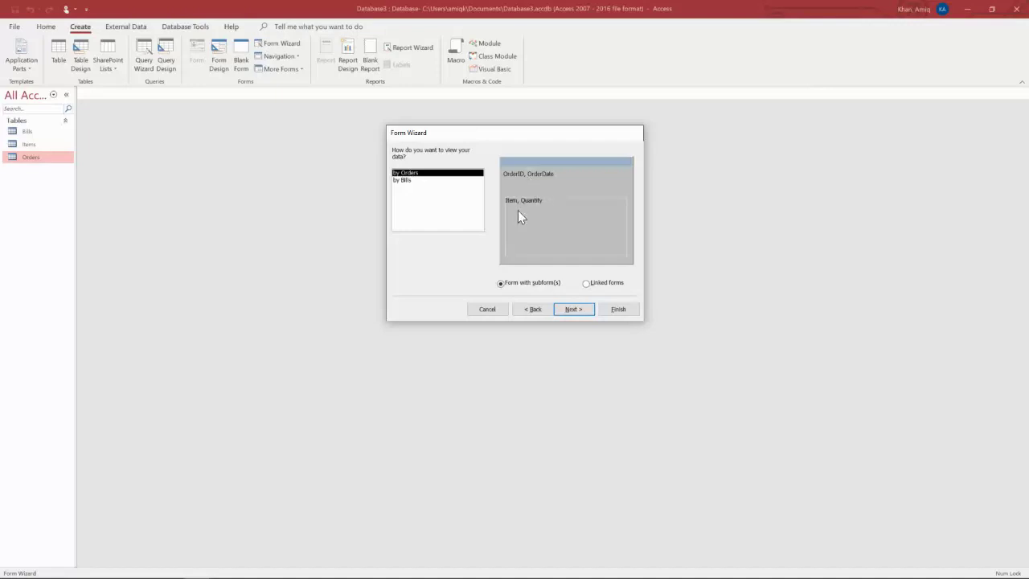
click(573, 310)
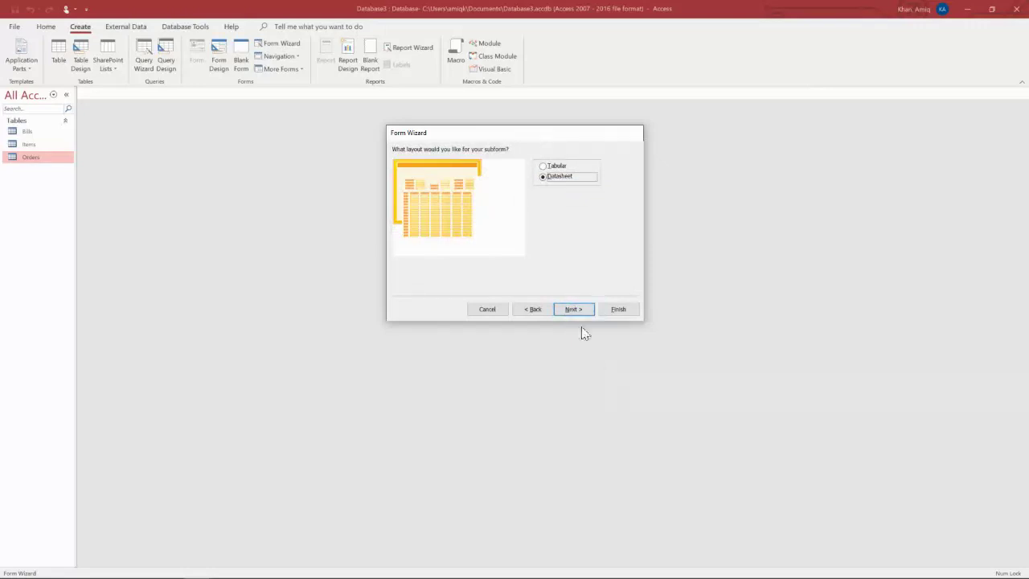
click(572, 310)
click(619, 310)
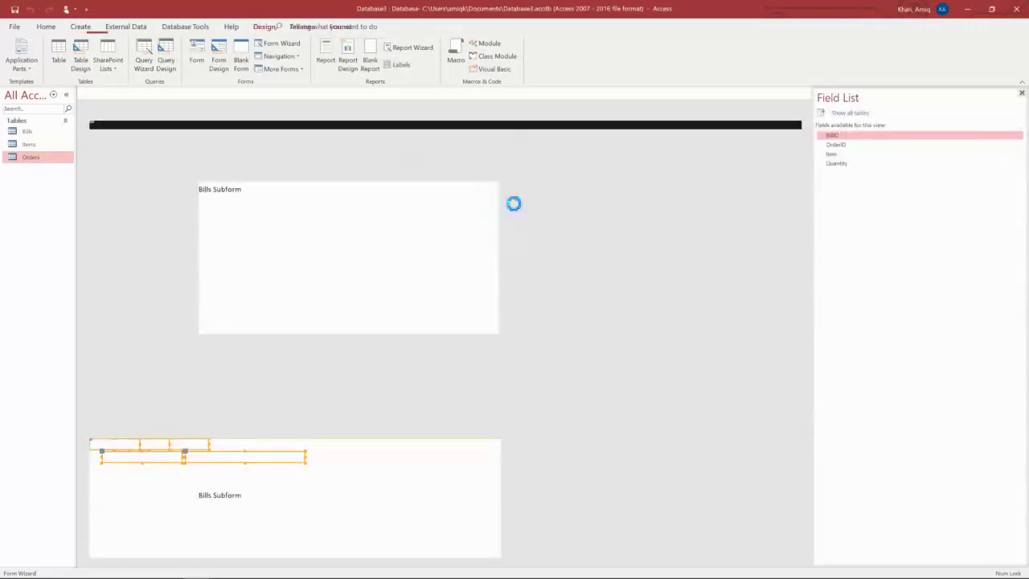
Check the Item lookup choices and the Quantity field in the Bills subform of the new Orders form.
click(279, 205)
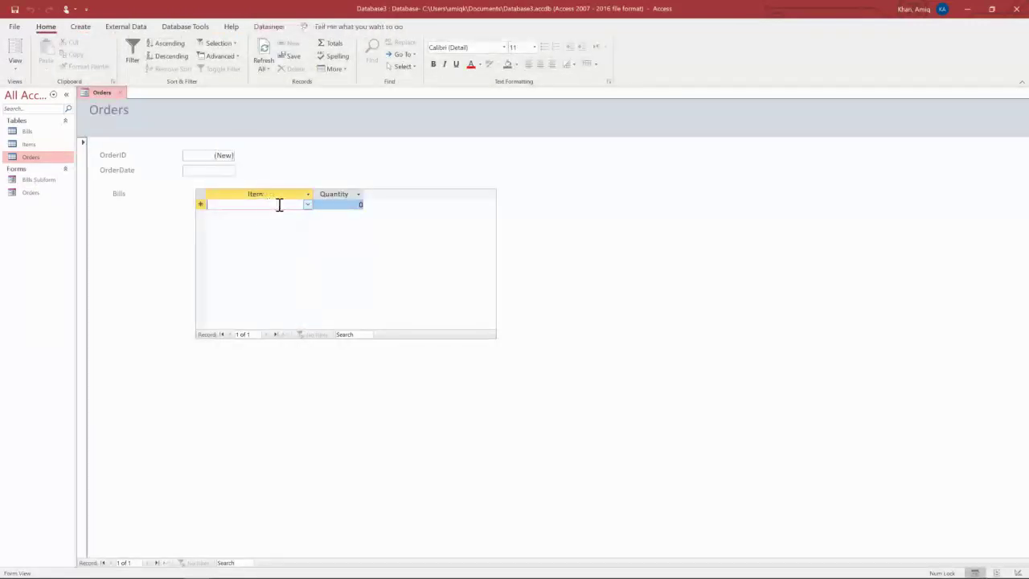
click(307, 204)
click(308, 206)
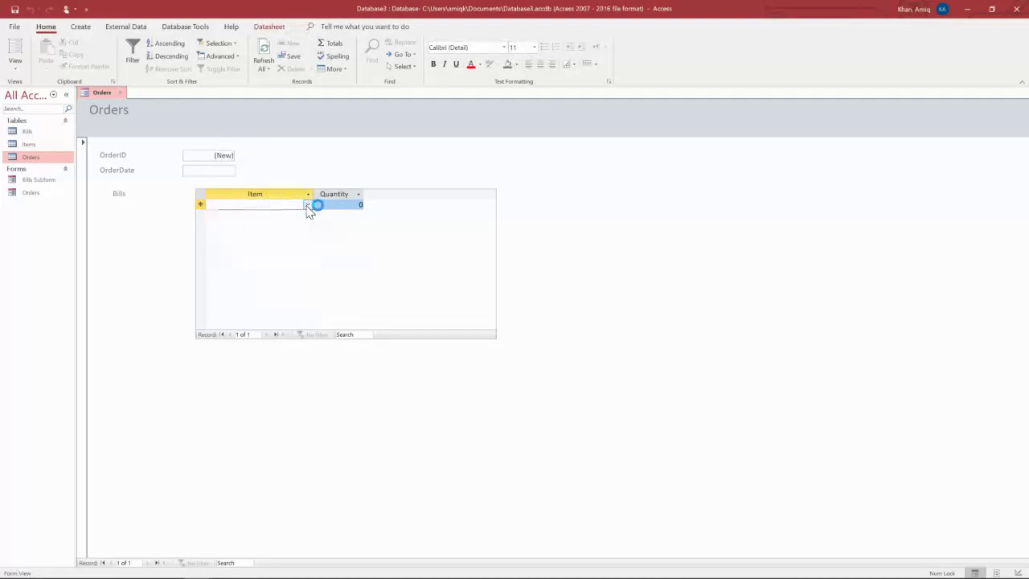
click(204, 156)
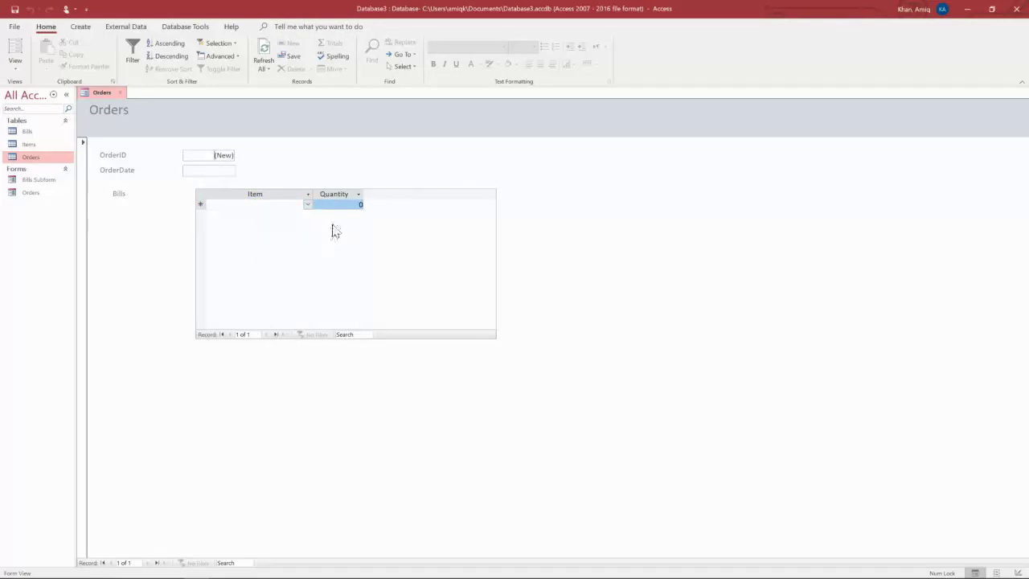
click(308, 206)
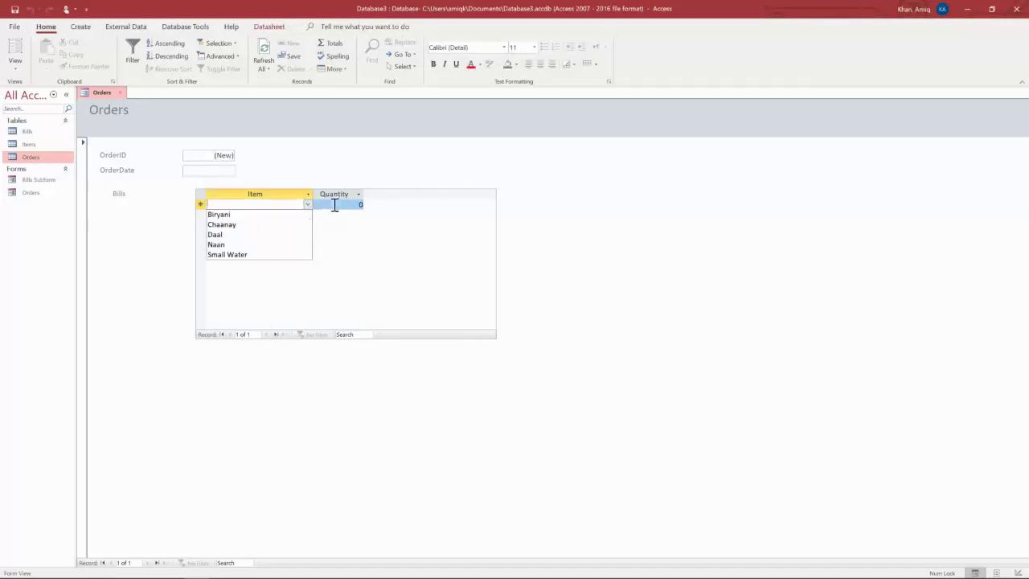
click(334, 206)
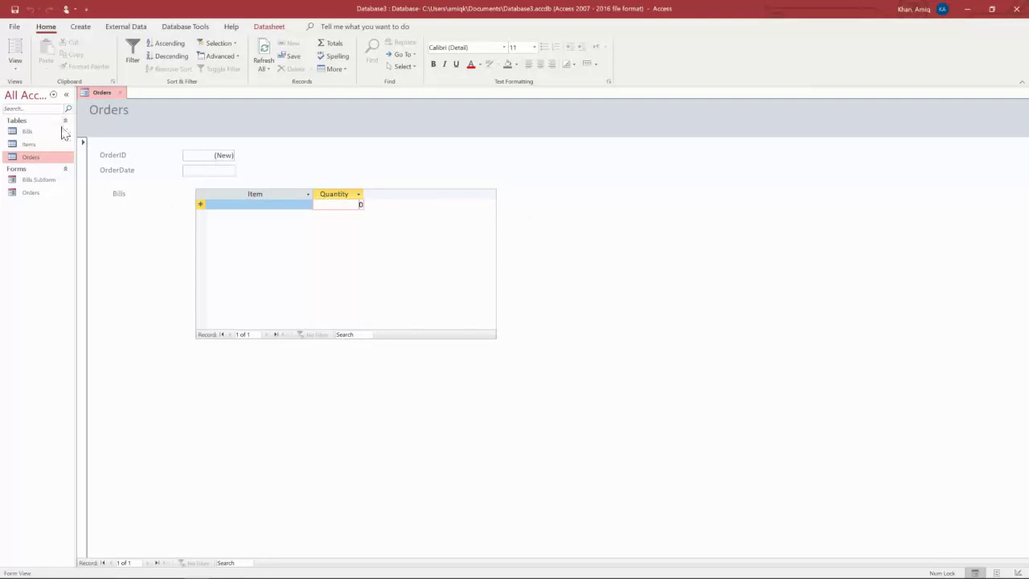
Open the Orders form in Design View with the list of existing fields shown.
click(16, 77)
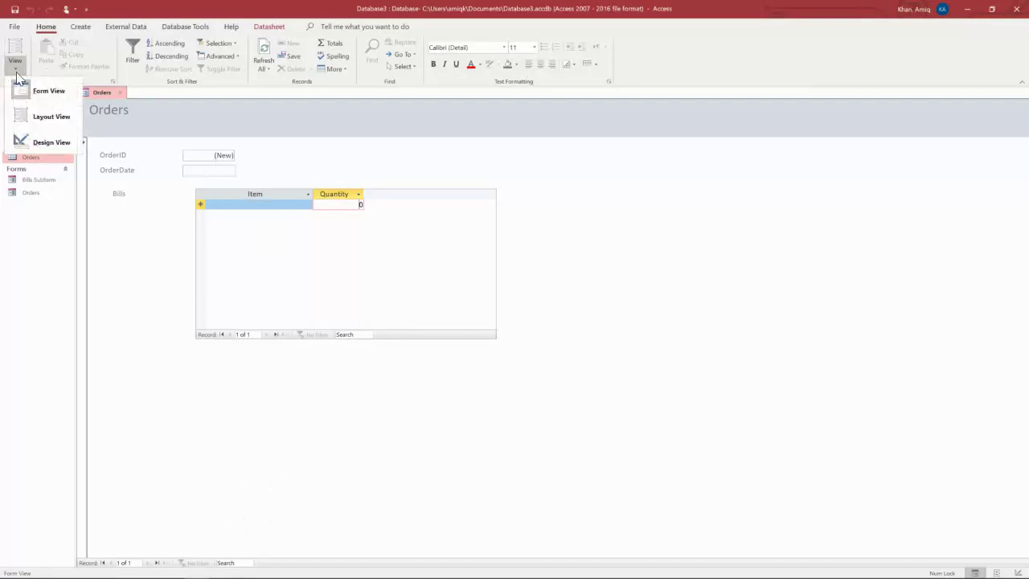
click(48, 145)
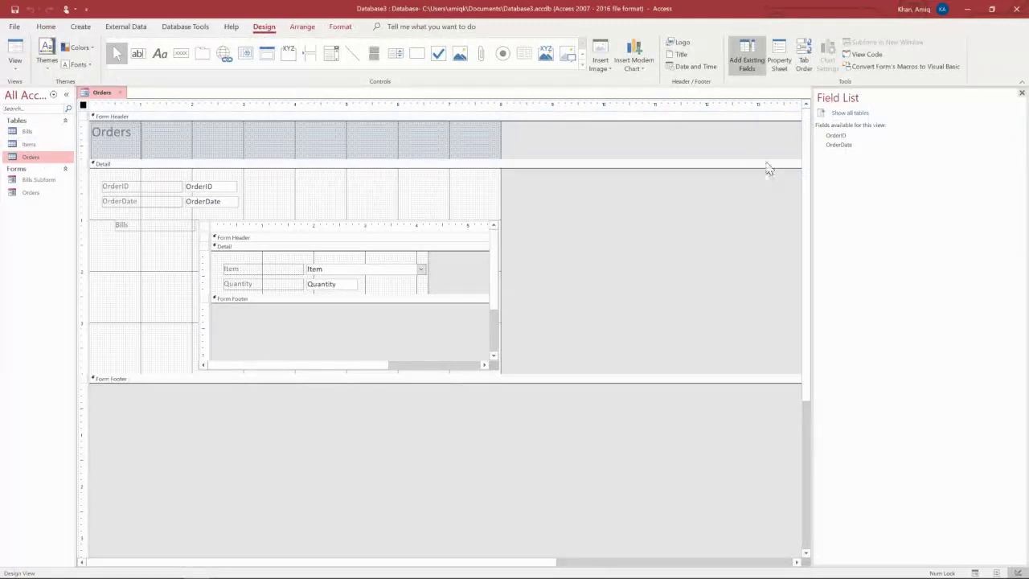
click(747, 71)
click(745, 62)
Extend the Bills subform's footer and Detail sections downward, and widen the Orders form beyond the subform.
click(344, 341)
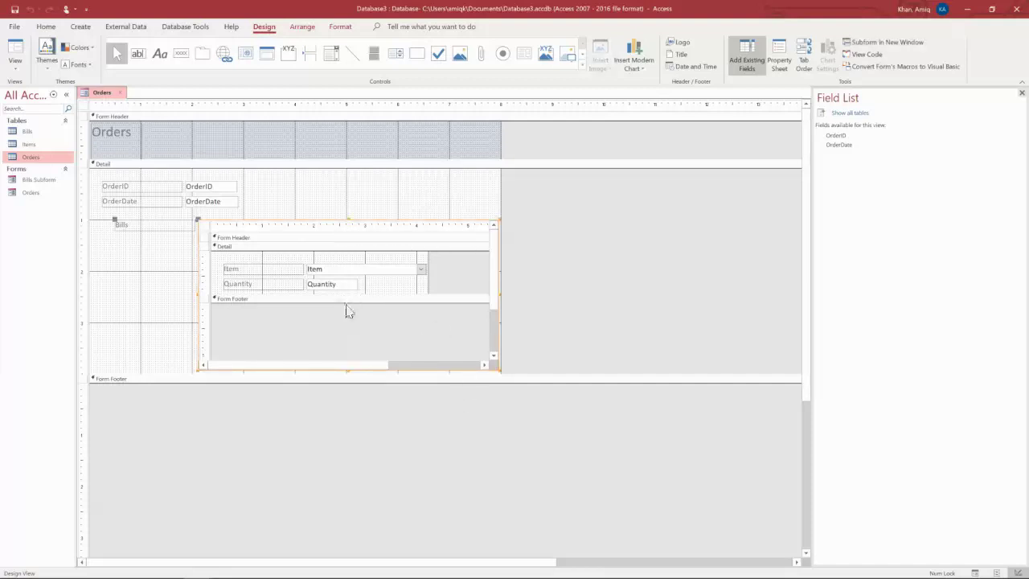
click(357, 329)
drag(394, 356, 456, 335)
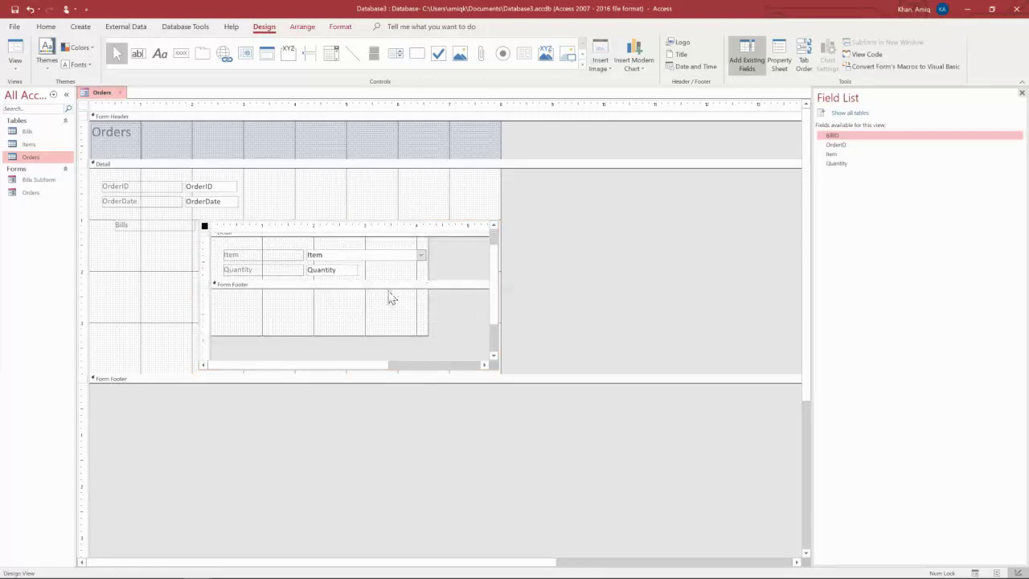
click(393, 256)
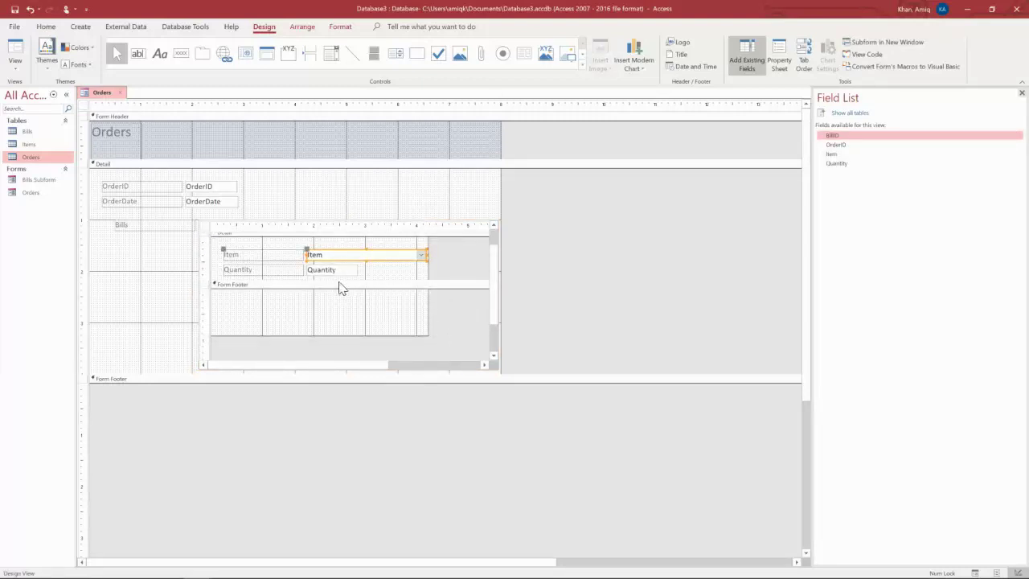
drag(339, 282, 345, 321)
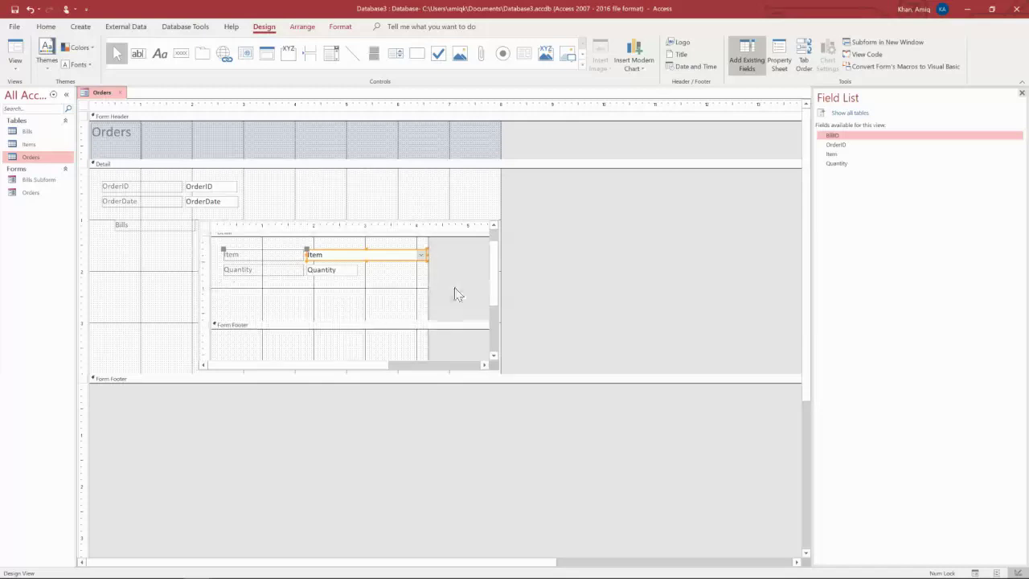
drag(501, 269, 591, 277)
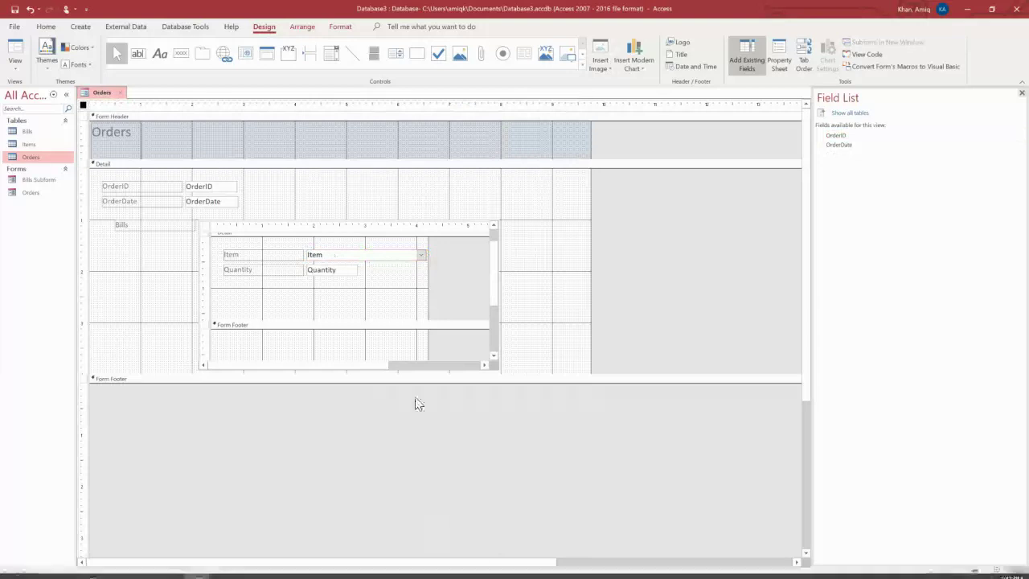
Show the fields of all tables in the field list and expand the Items table.
click(248, 291)
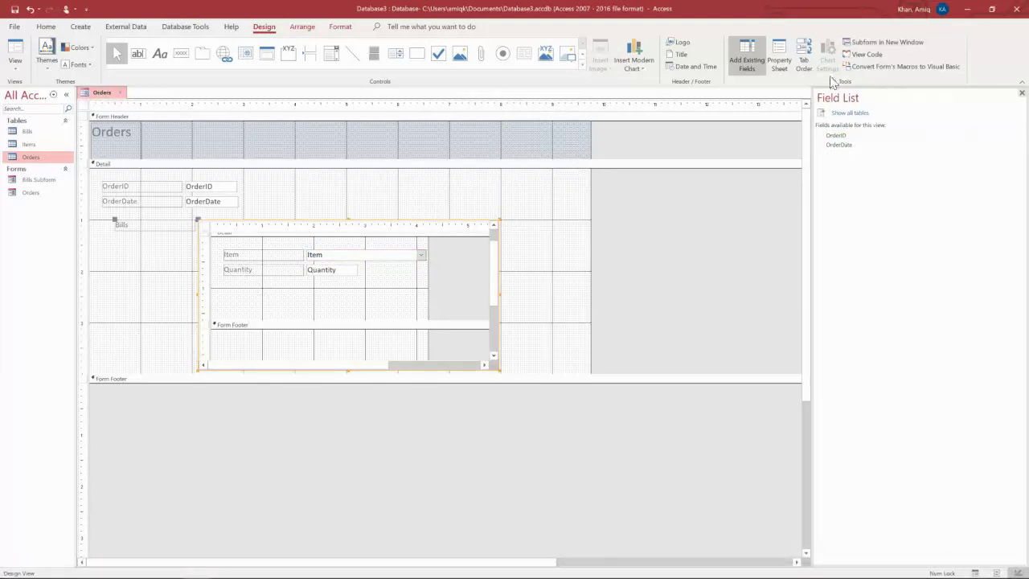
click(849, 115)
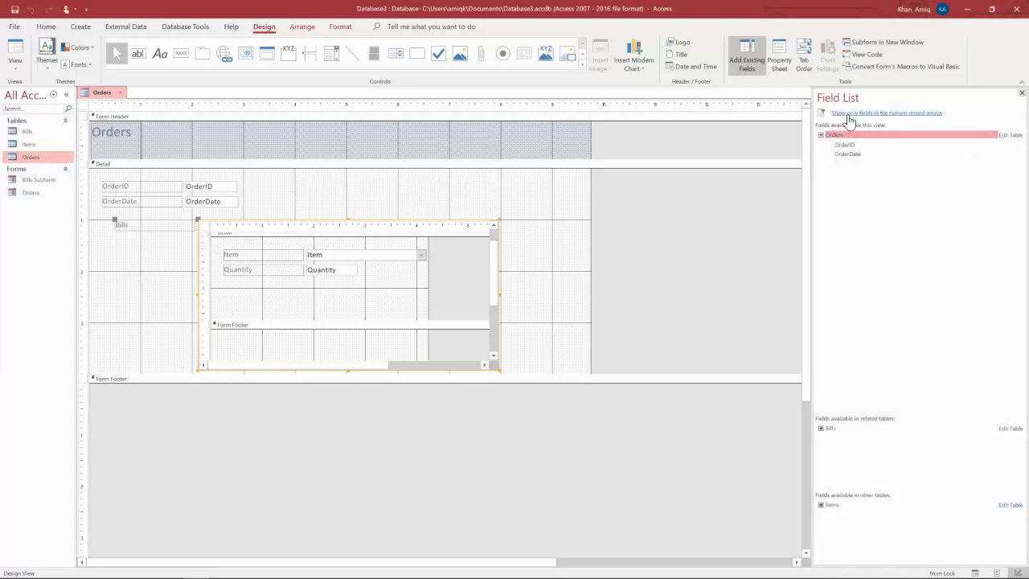
double_click(833, 508)
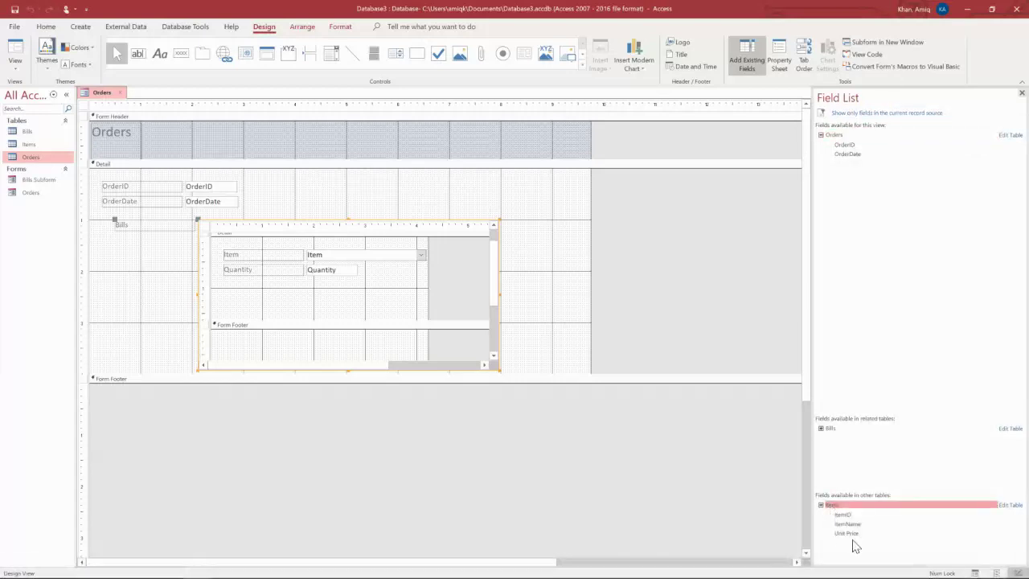
click(851, 534)
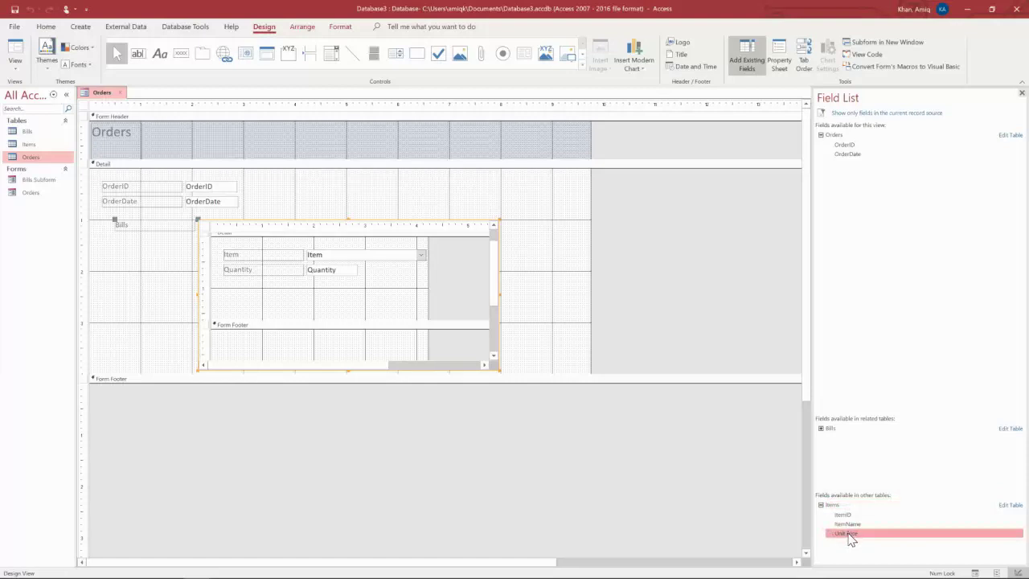
double_click(849, 534)
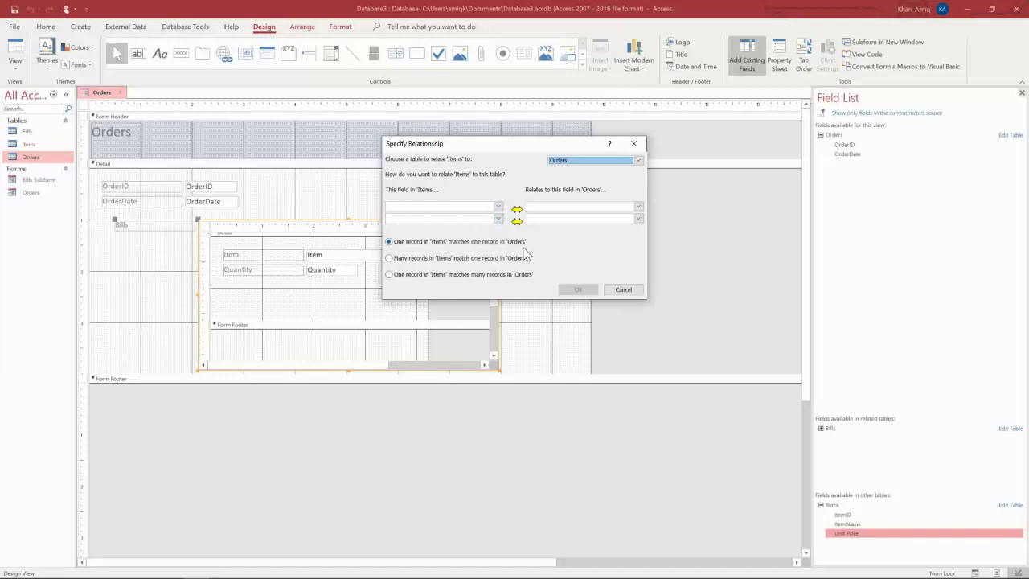
click(498, 207)
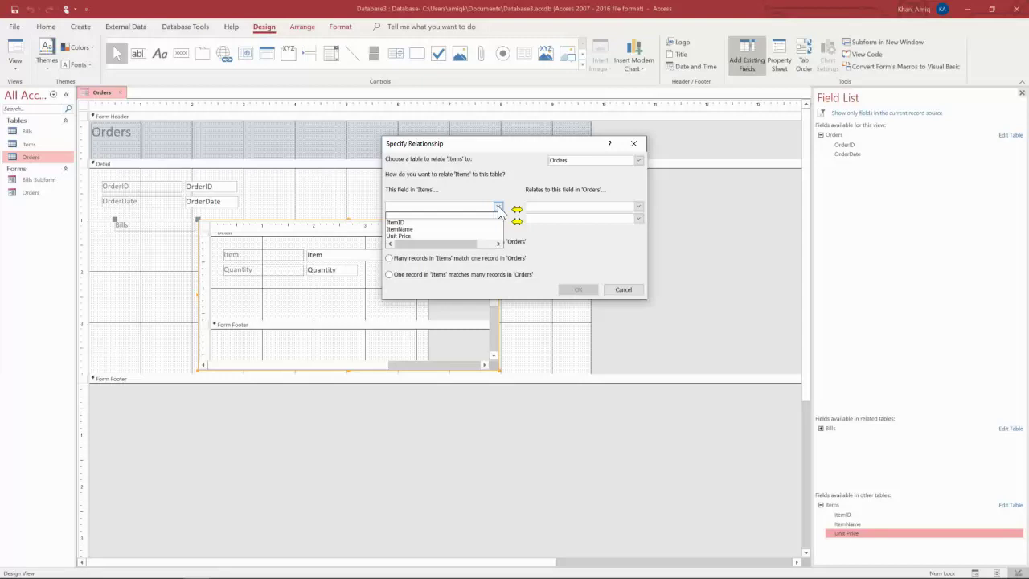
click(414, 223)
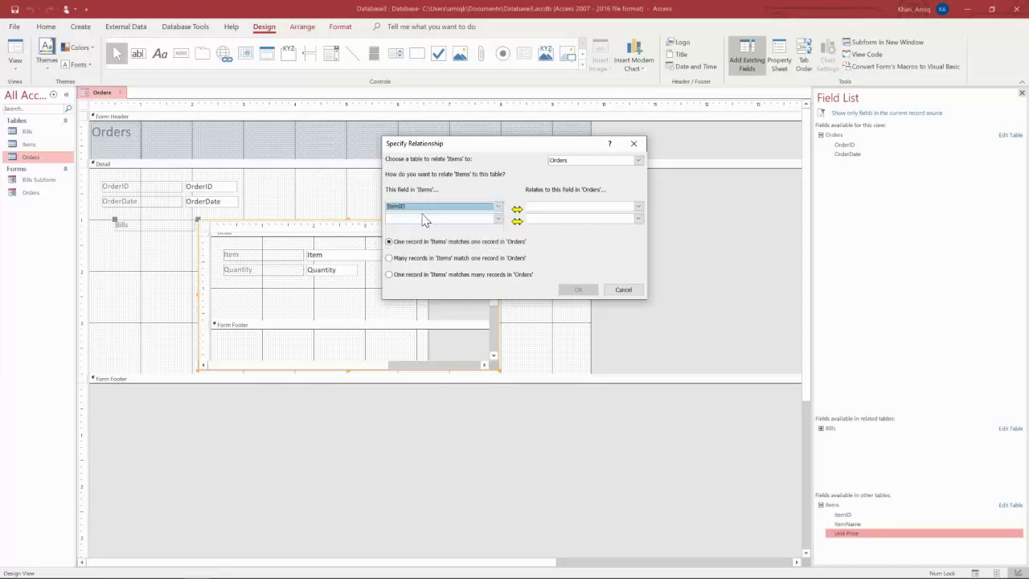
click(637, 206)
click(551, 213)
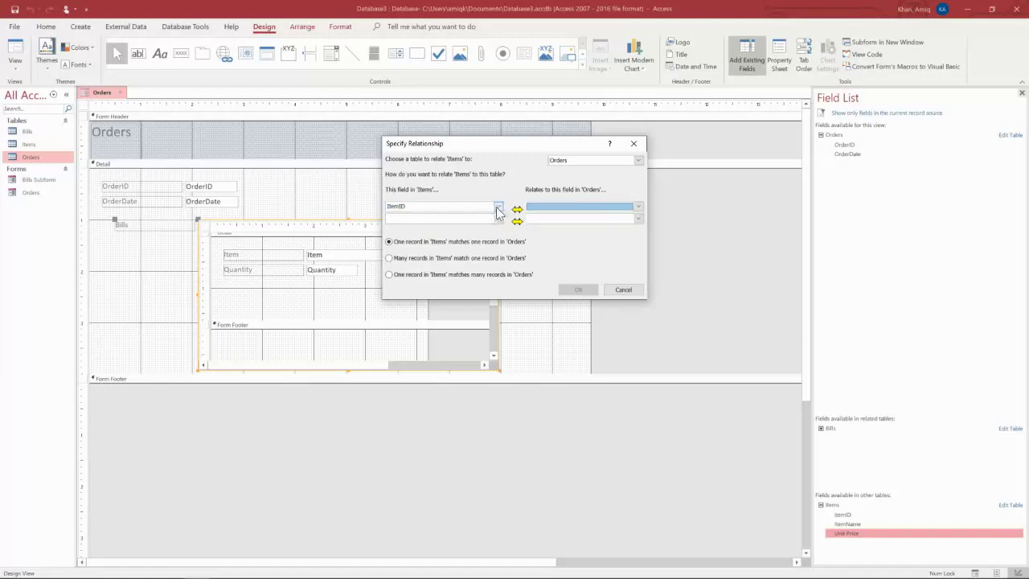
click(498, 207)
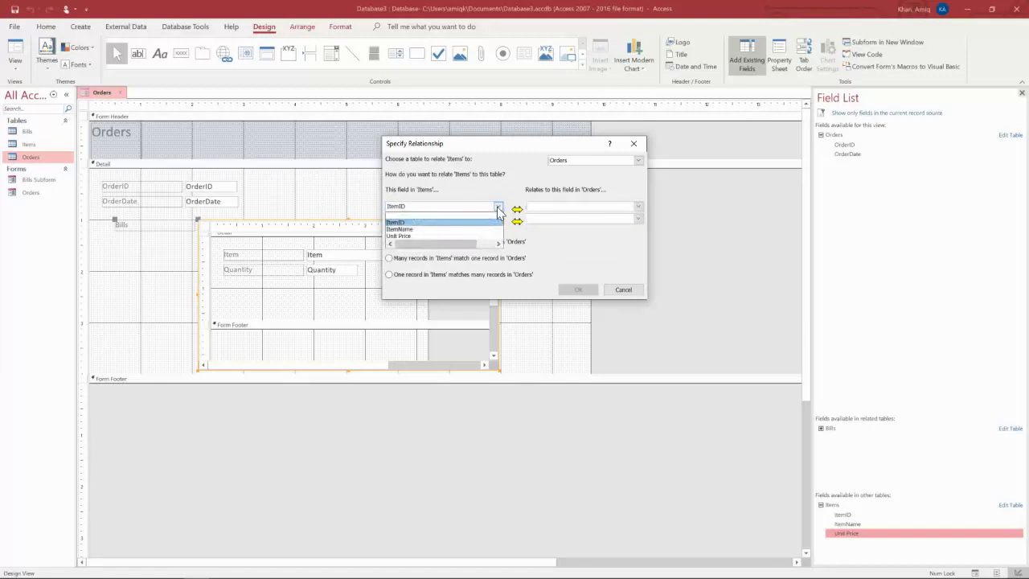
click(498, 211)
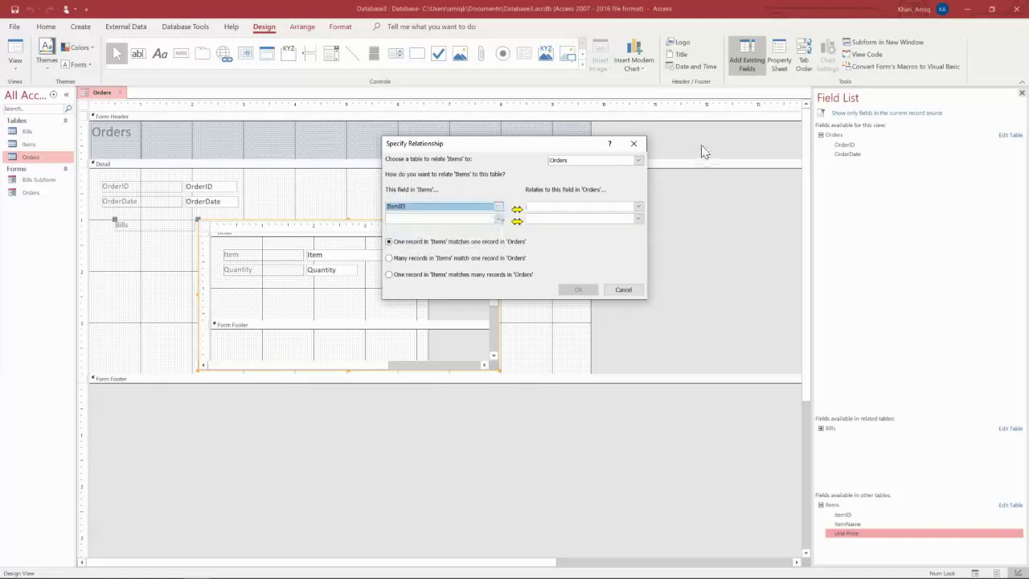
click(638, 160)
click(641, 167)
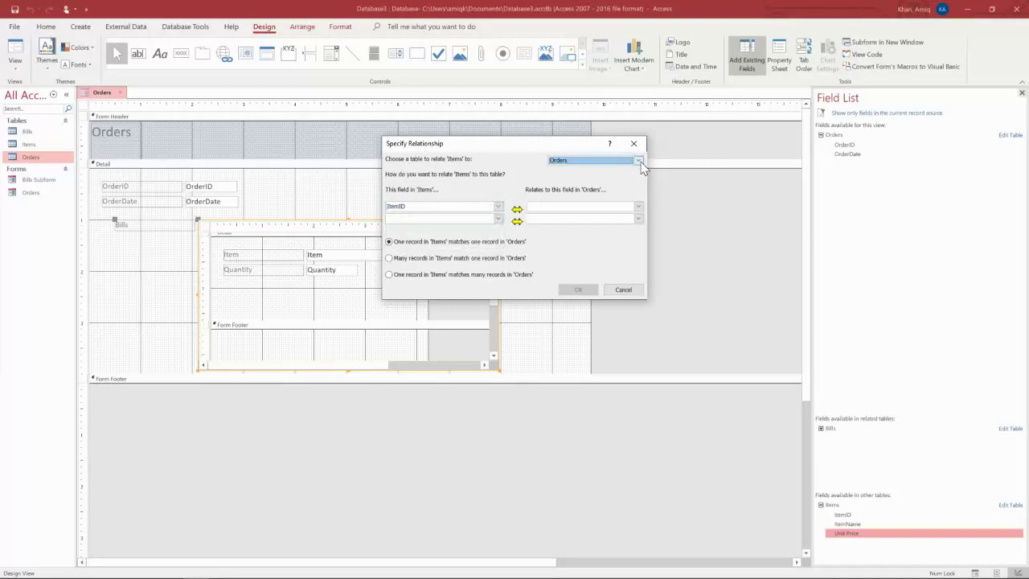
click(498, 206)
click(497, 206)
click(497, 207)
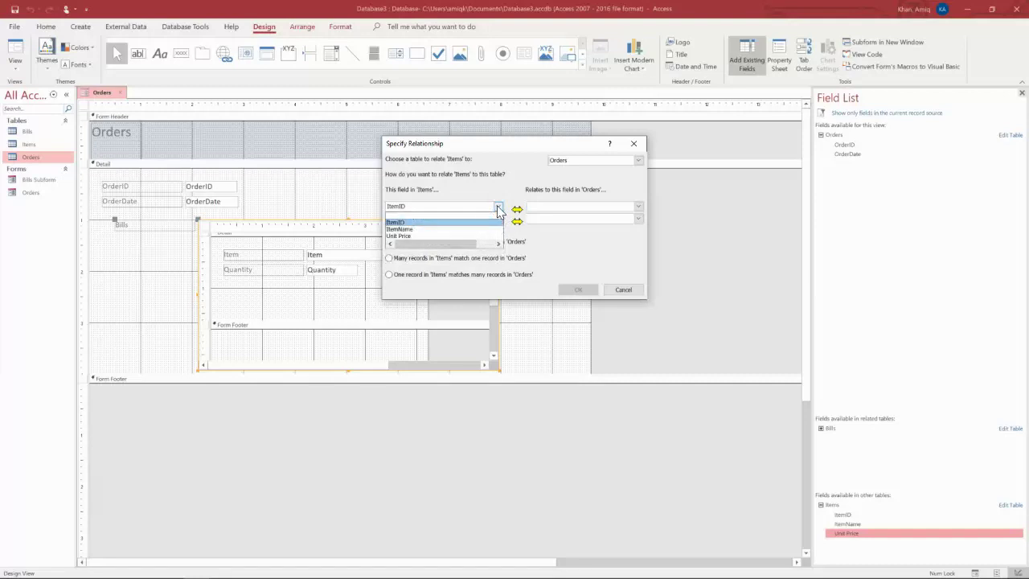
click(426, 230)
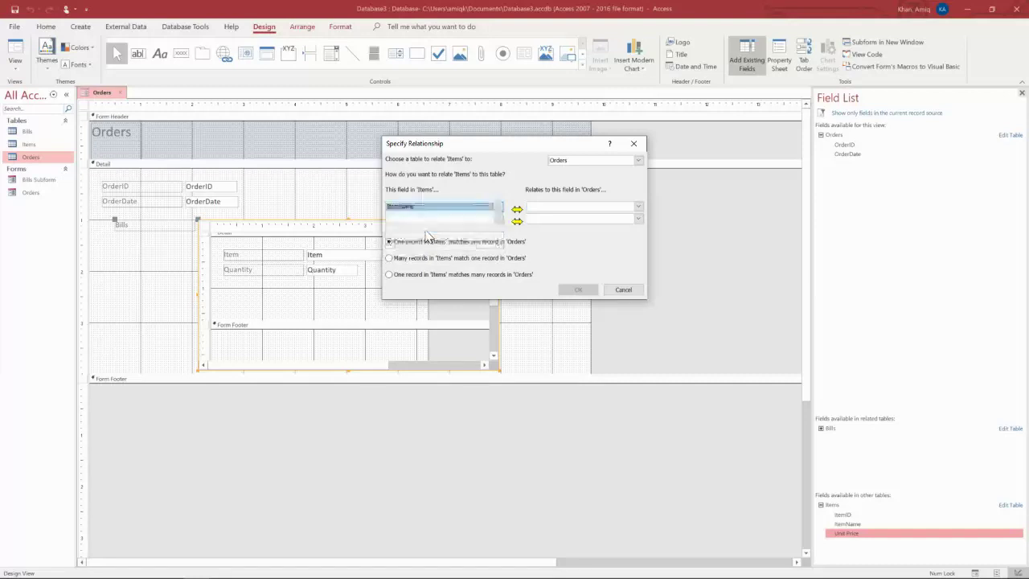
click(638, 207)
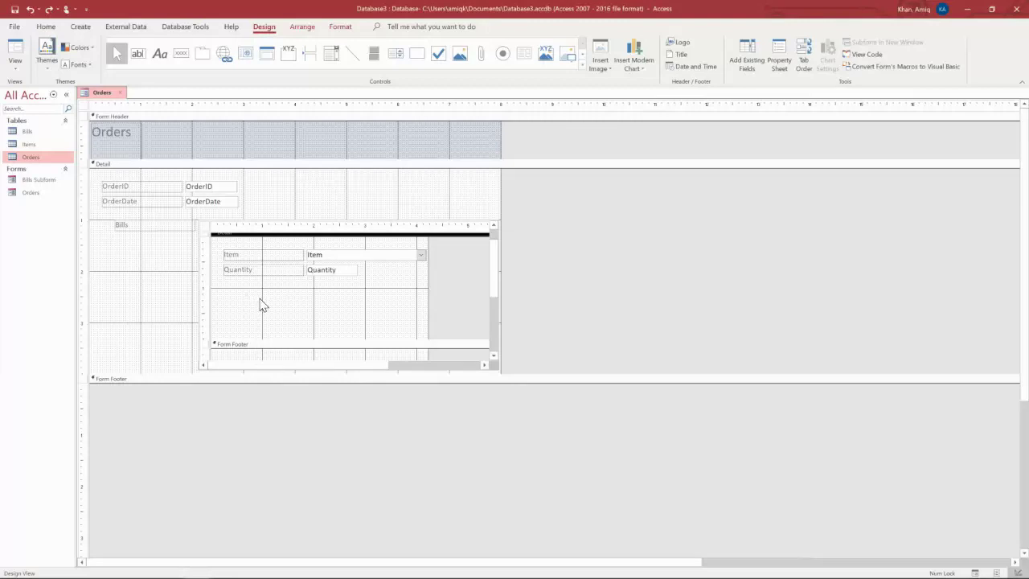
Reopen the list of existing fields and add the Unit Price field from Items to the Bills subform.
click(746, 64)
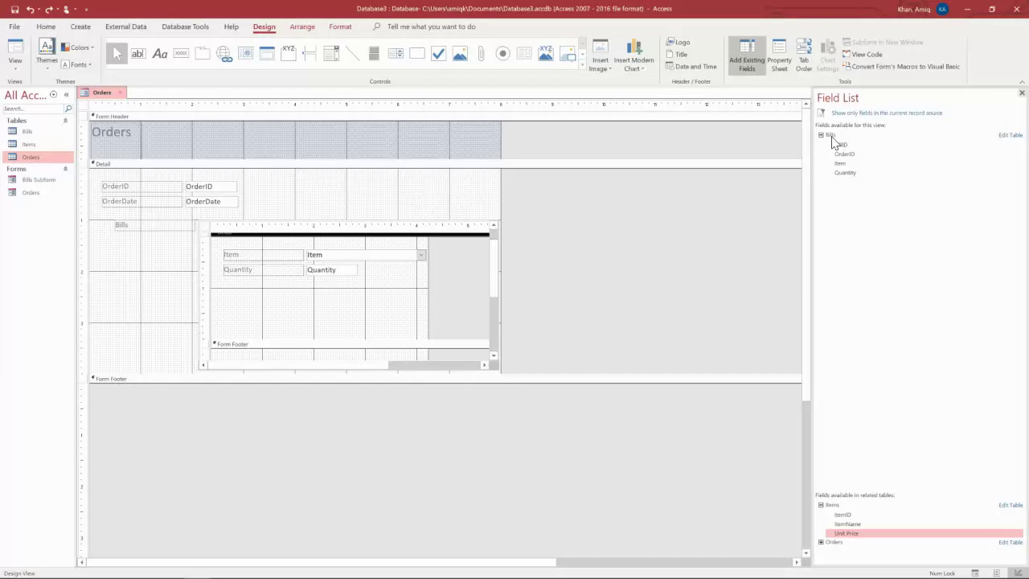
click(844, 534)
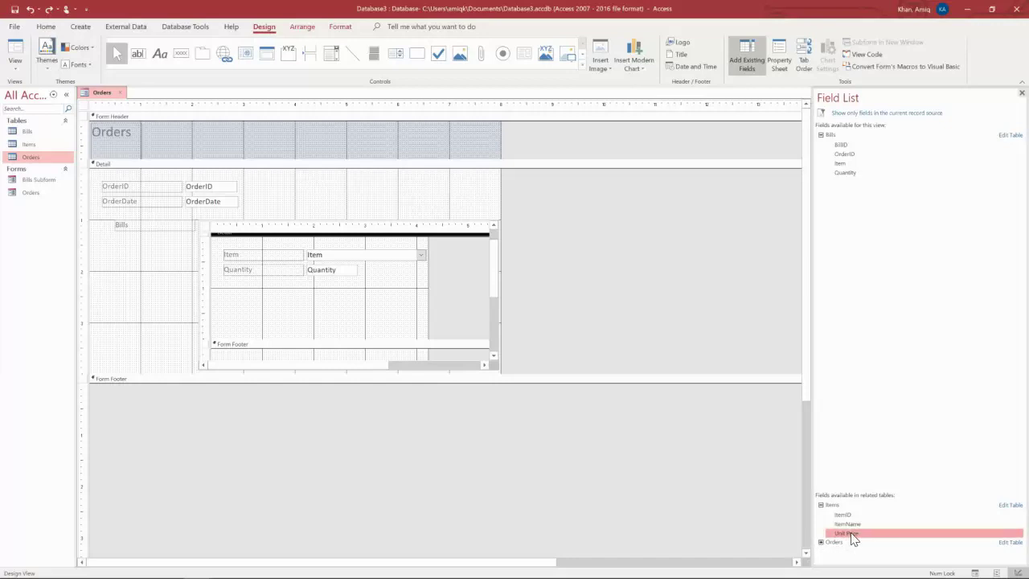
double_click(851, 534)
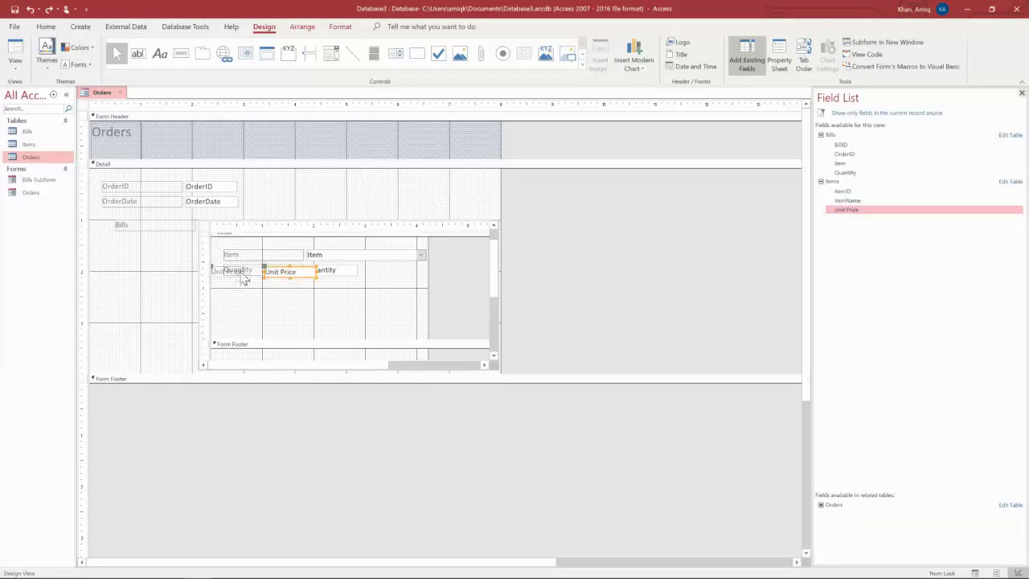
Place the Unit Price label and text box below Quantity in the Bills subform, with the text box aligned under the Quantity box.
drag(234, 274, 245, 290)
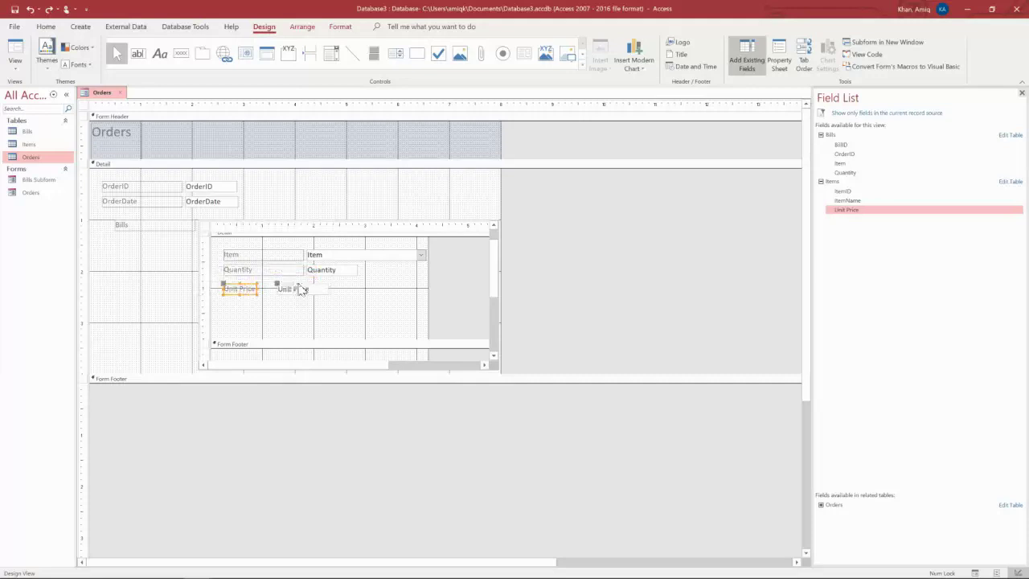
click(303, 289)
drag(278, 284, 308, 288)
click(237, 288)
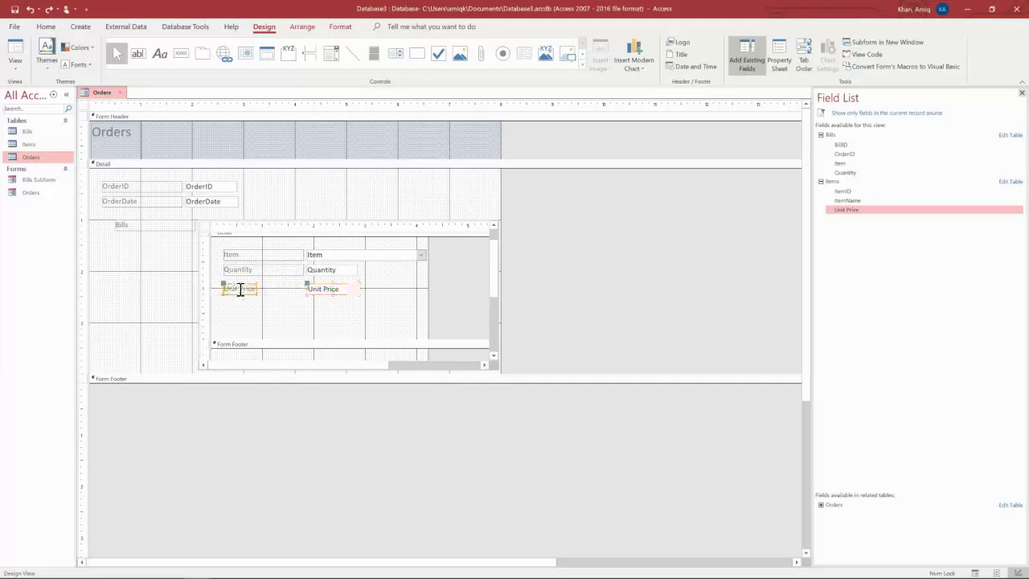
drag(224, 286, 239, 286)
click(294, 324)
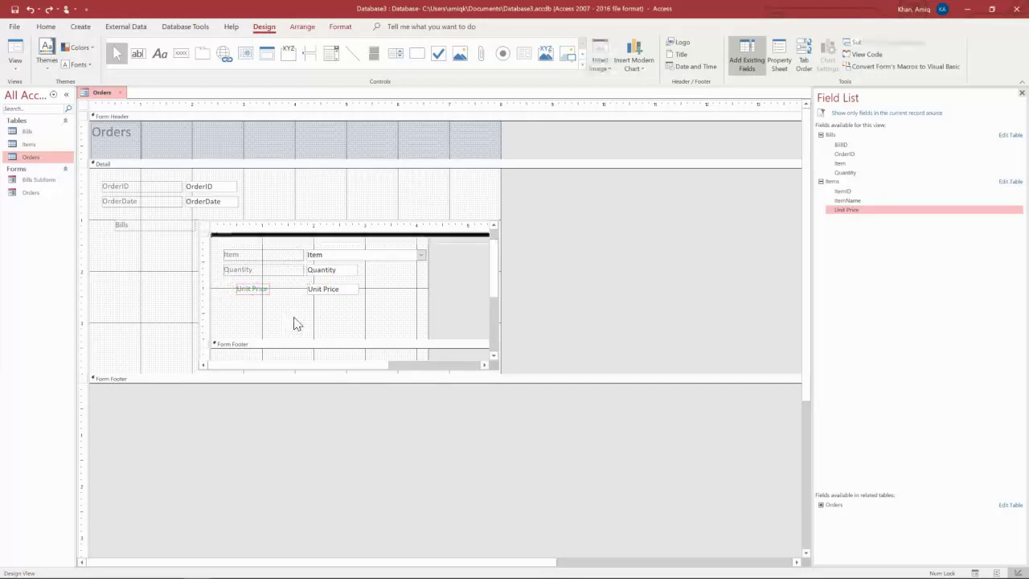
Display the Orders form in Form View and check the Item and Quantity columns of the Bills subform.
click(22, 68)
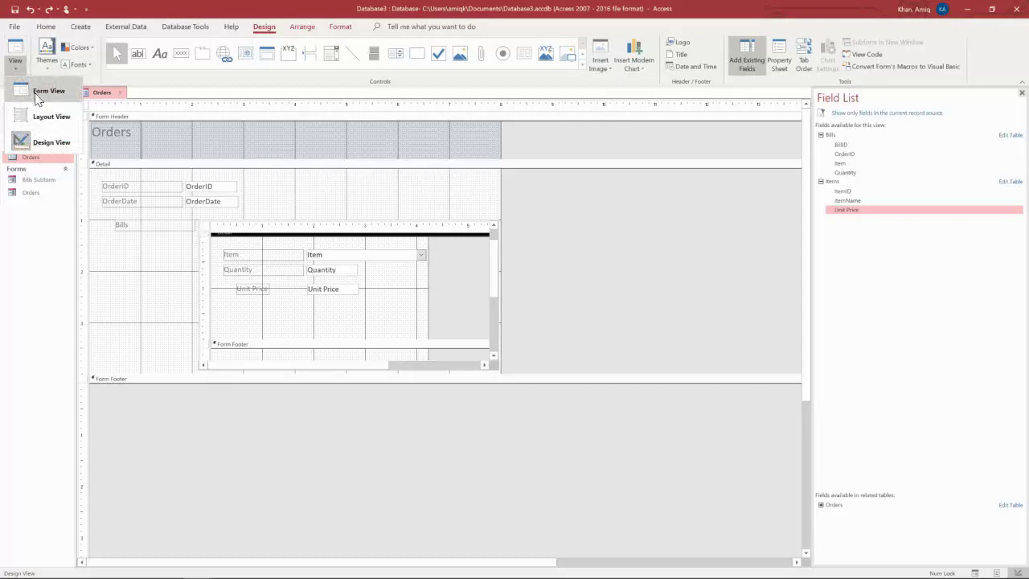
click(37, 96)
click(330, 203)
click(280, 205)
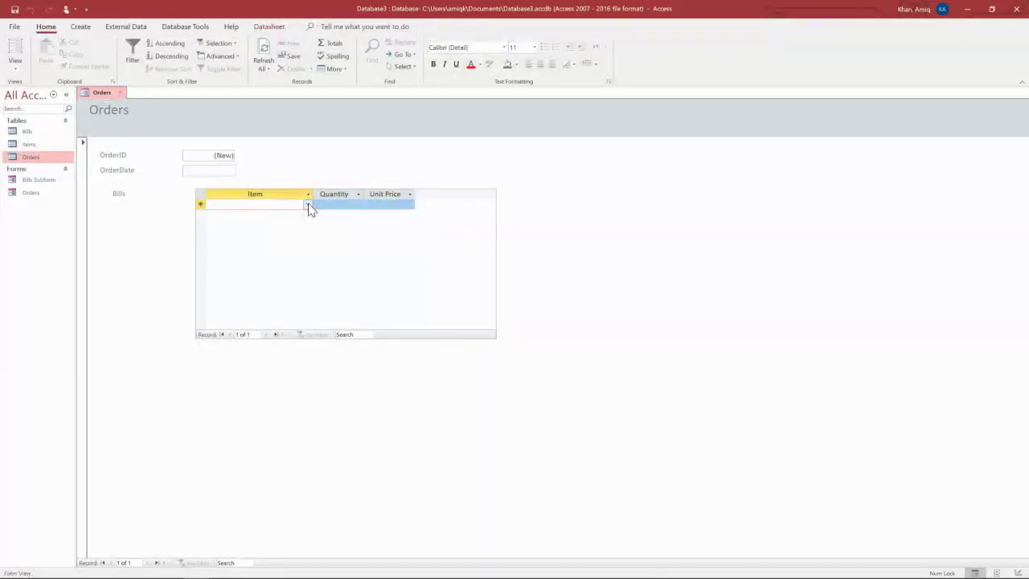
click(308, 206)
click(331, 204)
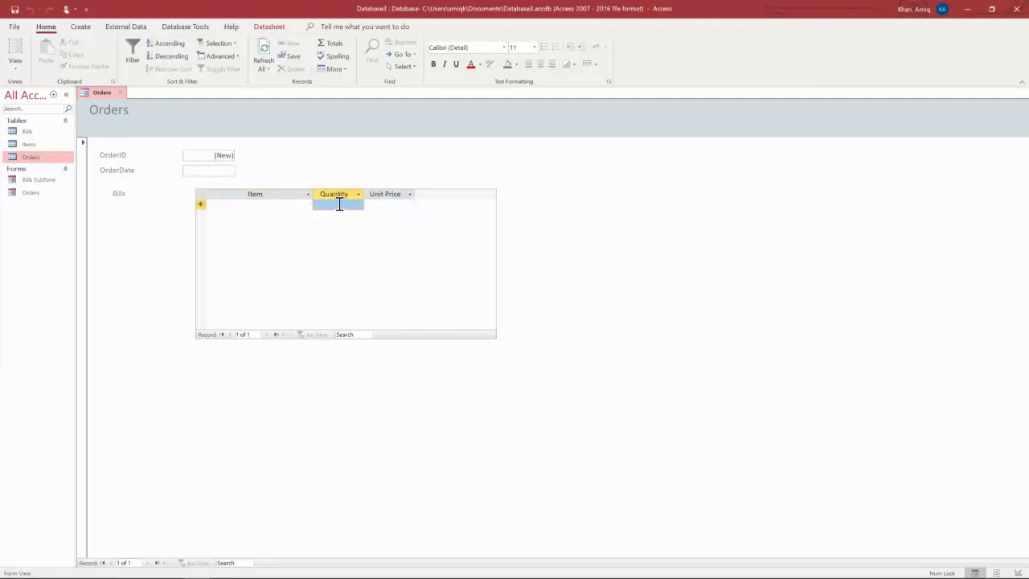
Set the new order's OrderDate to 4/10/2021 using the date picker.
click(197, 157)
click(198, 169)
click(240, 171)
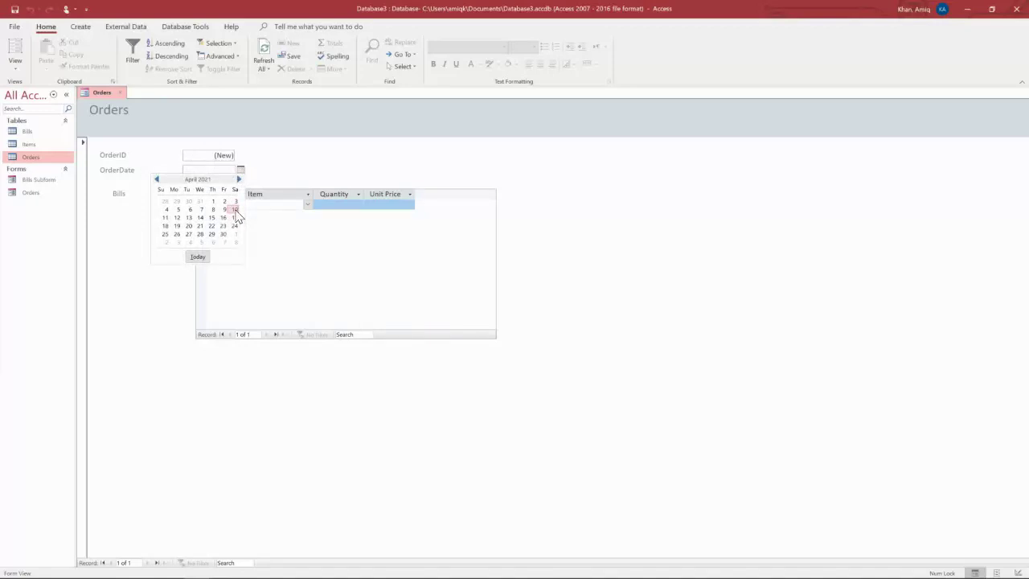
click(235, 210)
Enter Biryani with a quantity of 1 in the first row of order 1's Bills subform.
click(283, 206)
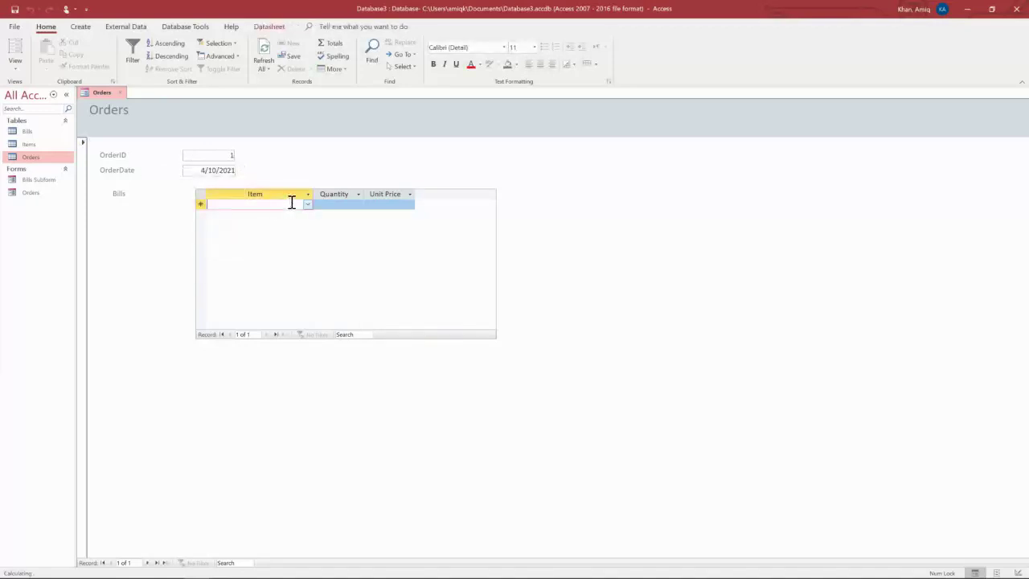
click(303, 206)
click(233, 214)
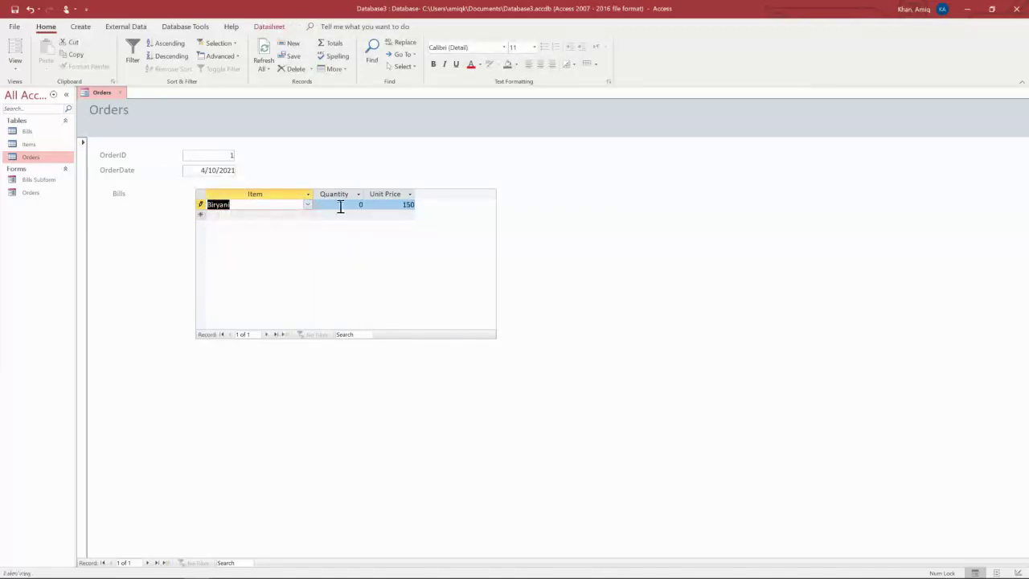
click(403, 204)
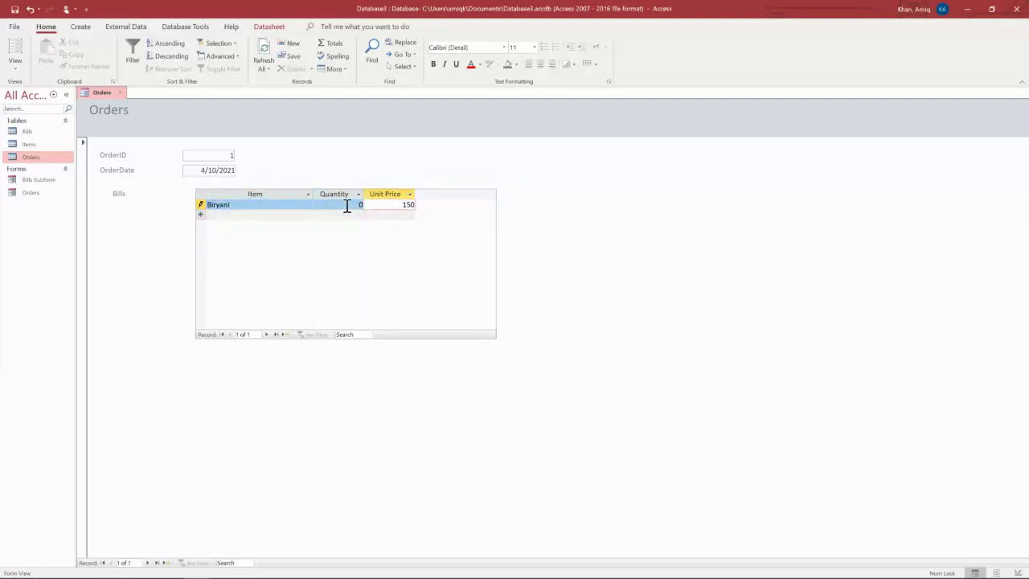
double_click(360, 204)
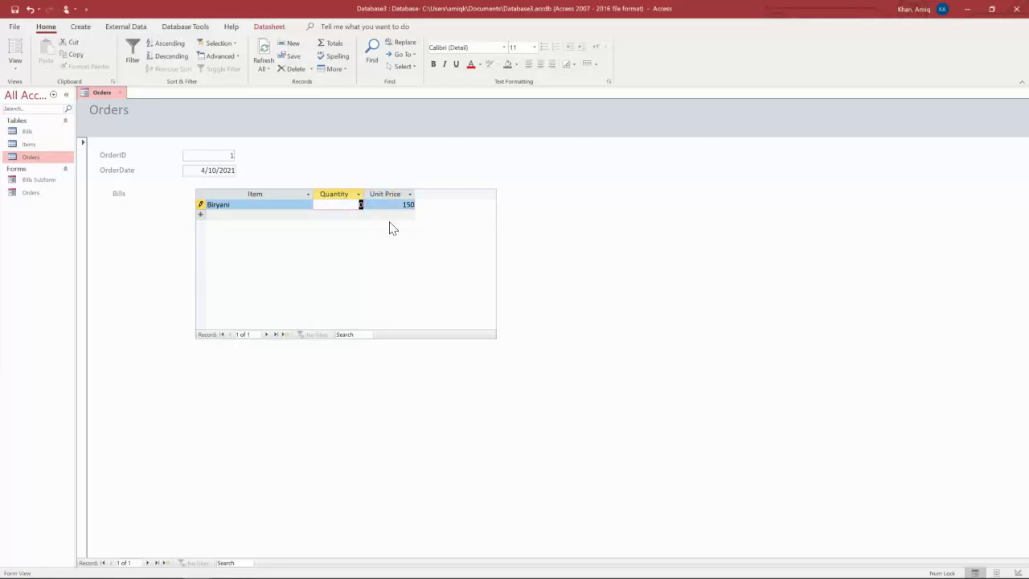
text(1)
click(276, 215)
Return the Orders form to Design View and insert a text box below Unit Price in the Bills subform's Detail section.
click(14, 63)
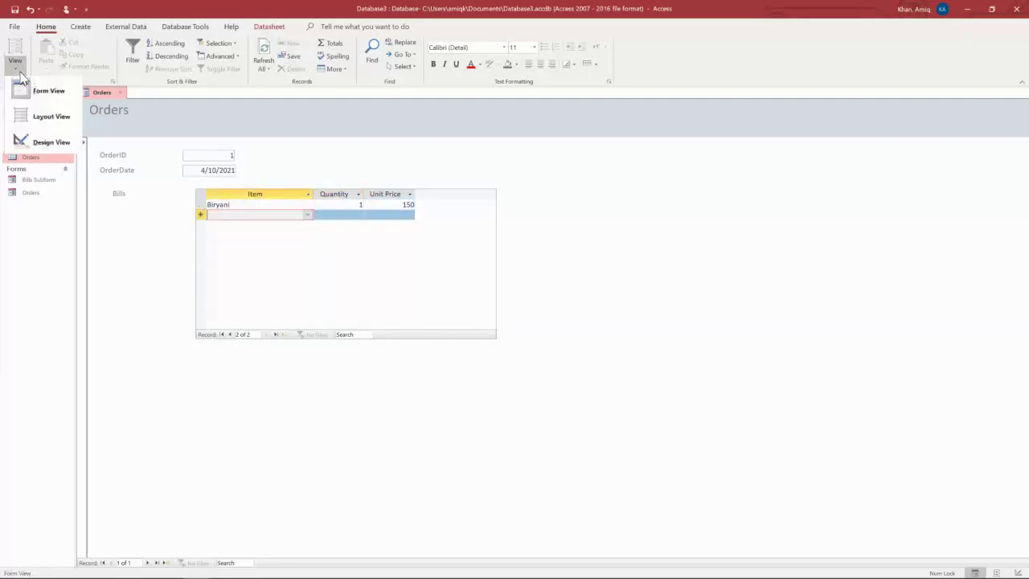
click(50, 142)
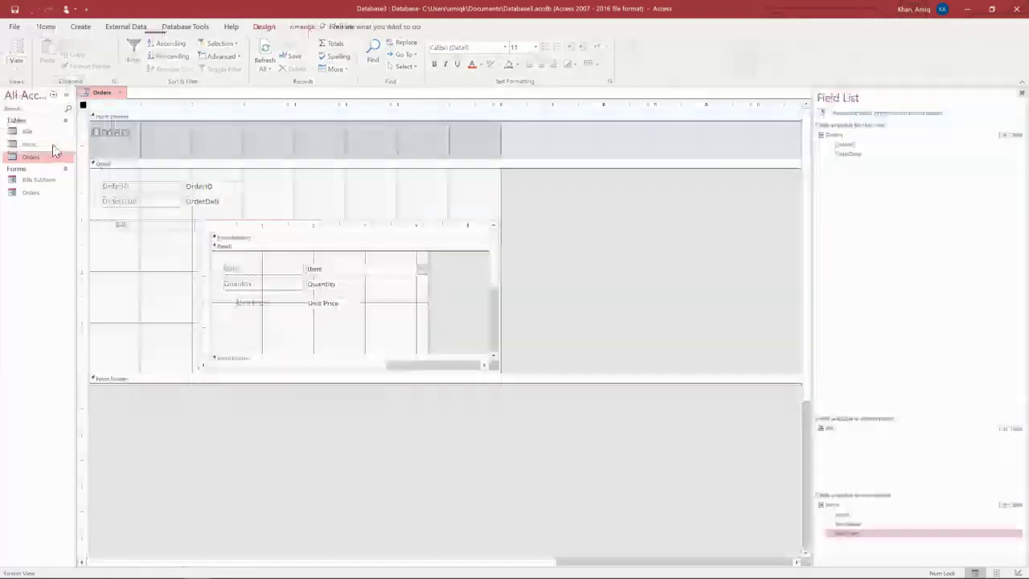
click(259, 327)
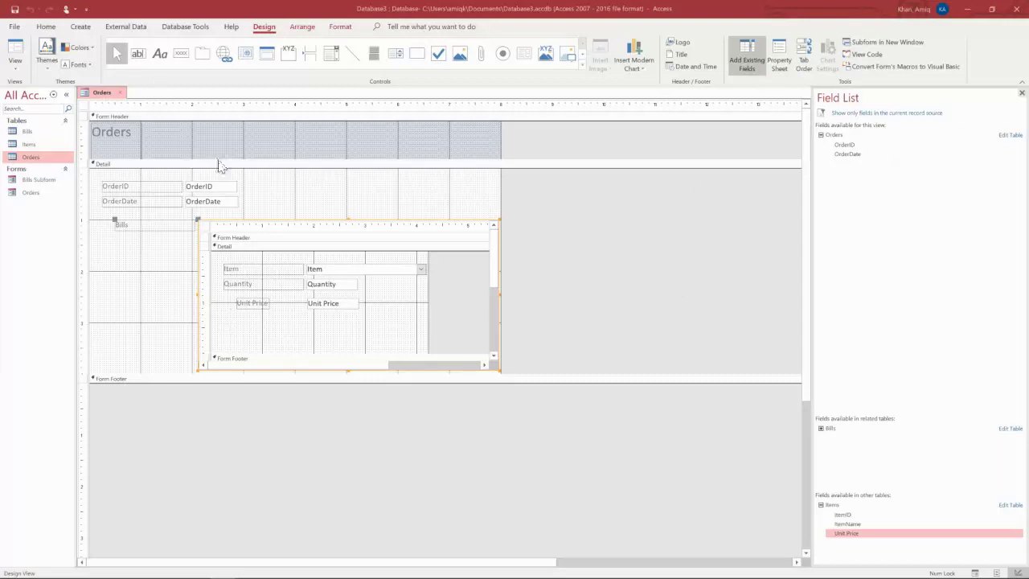
click(272, 342)
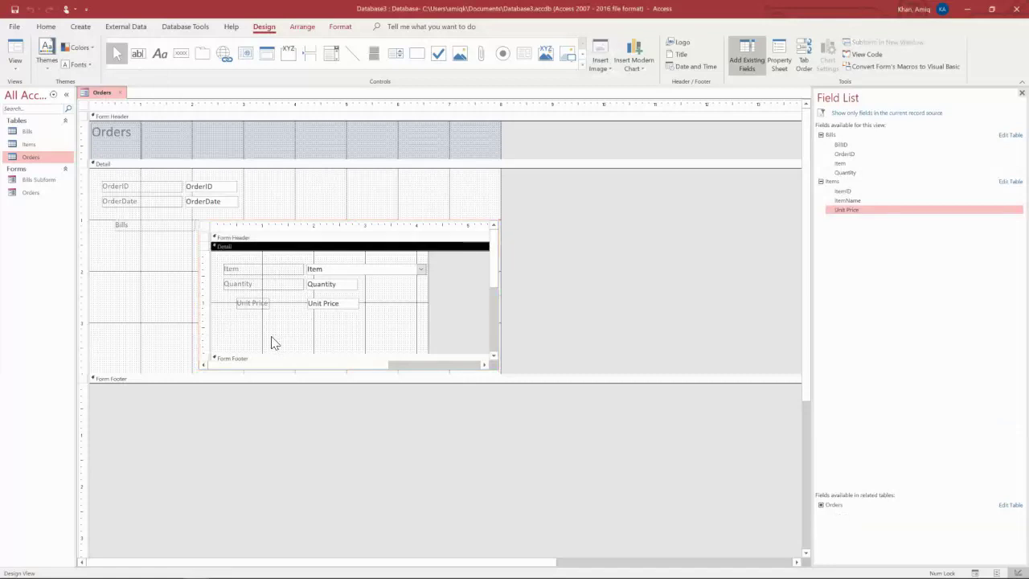
click(137, 55)
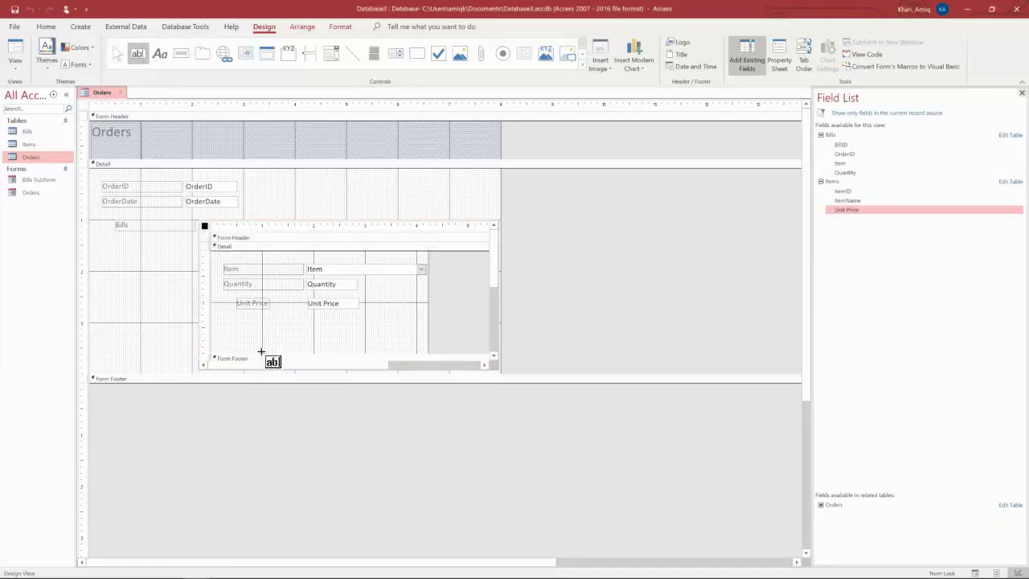
mouse_move(226, 317)
mouse_down()
mouse_move(259, 328)
mouse_move(306, 320)
mouse_up()
Resize and reposition the new text box's label under the Unit Price label and caption it Total Price.
click(218, 321)
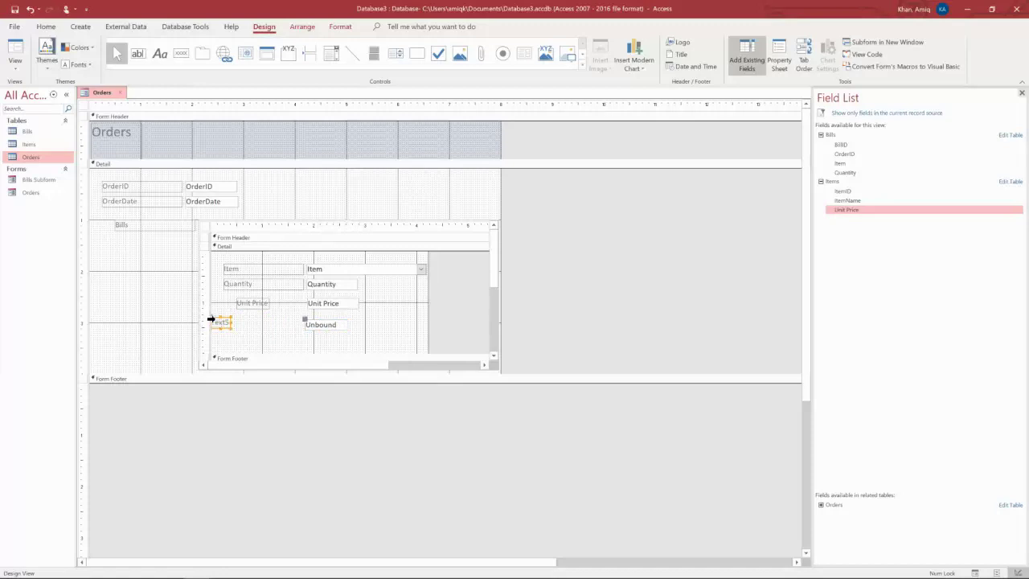
mouse_move(211, 321)
mouse_down()
mouse_move(278, 322)
mouse_move(229, 322)
mouse_up()
click(255, 322)
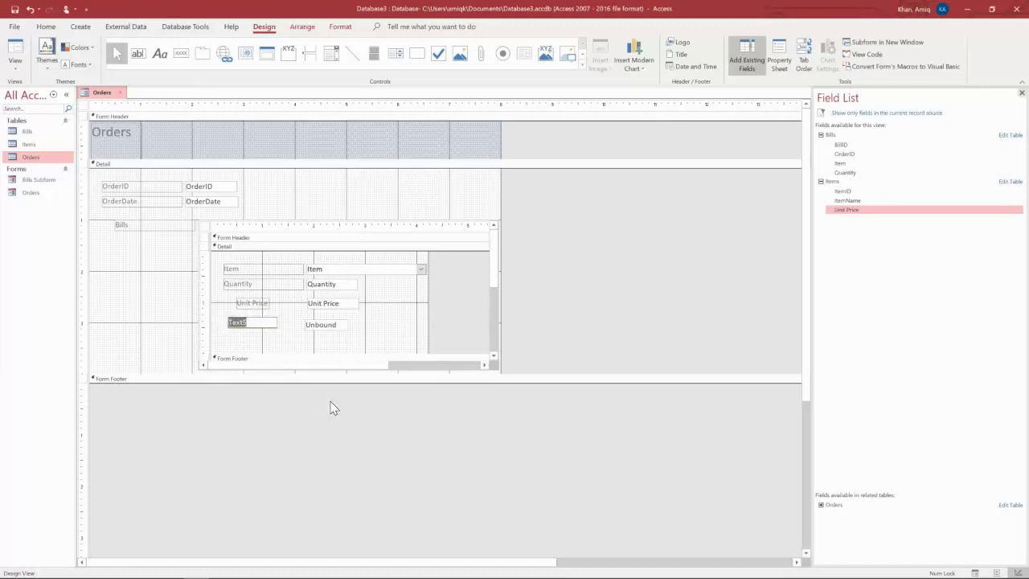
text(T)
key(Caps_Lock)
text(otal Price)
Make the unbound Total Price text box calculate =[Quantity]*[Unit Price].
click(326, 324)
click(333, 324)
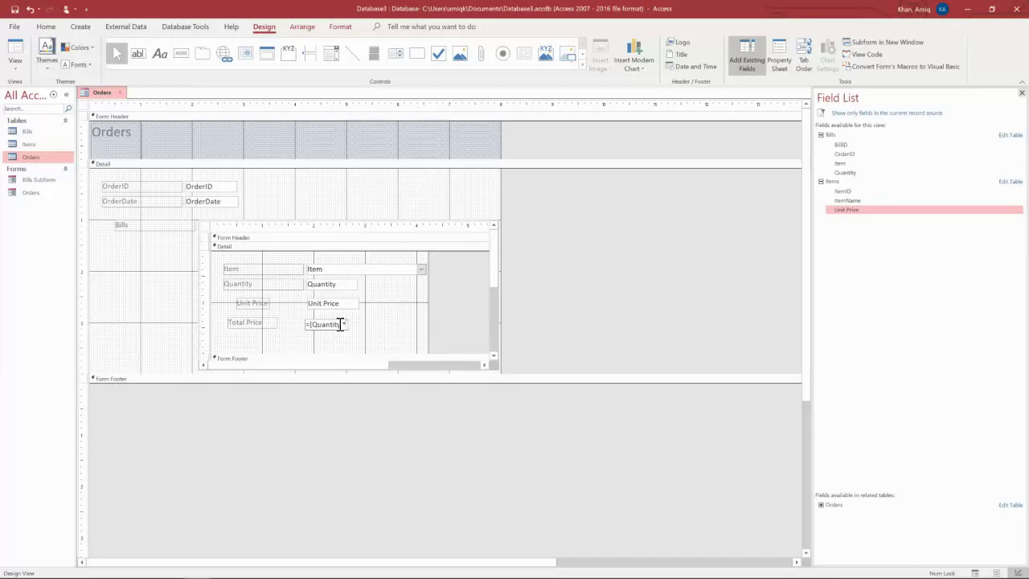
text([)
drag(332, 327, 286, 328)
click(341, 328)
text([Unit P)
key(Caps_Lock)
text(rice])
click(378, 329)
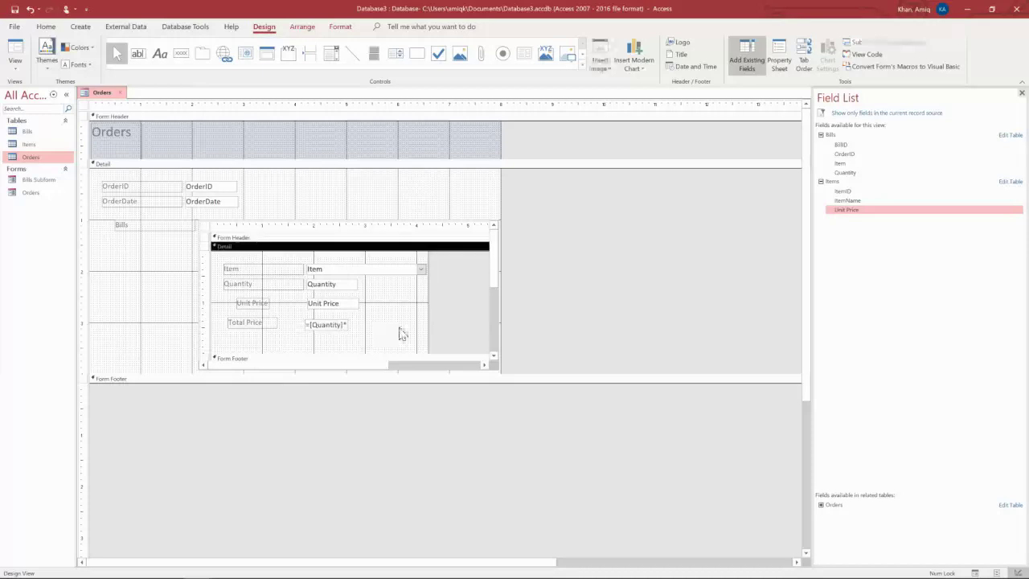
Display the Orders form in Form View and check the Total Price column on the Biryani row.
click(19, 78)
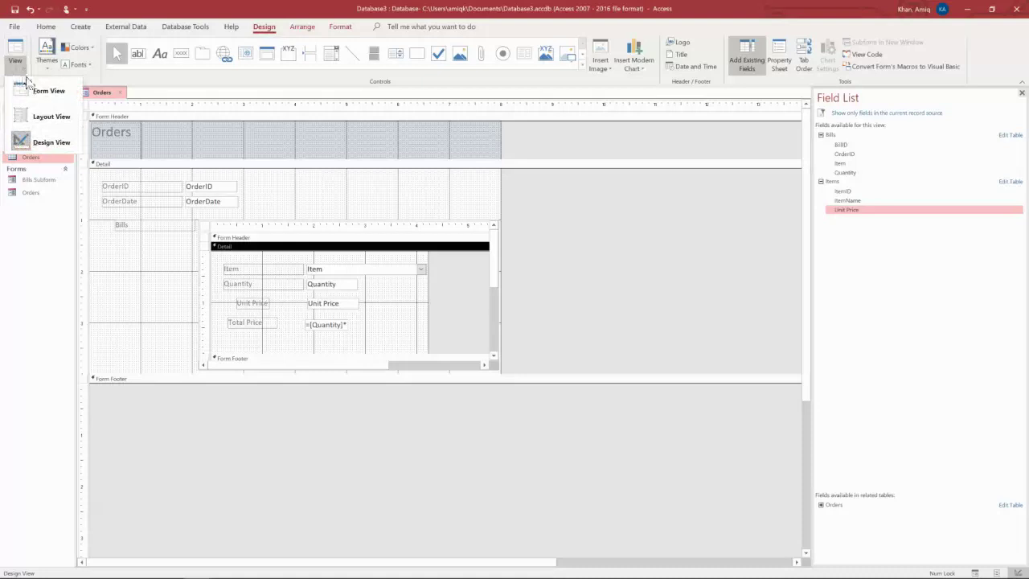
click(44, 91)
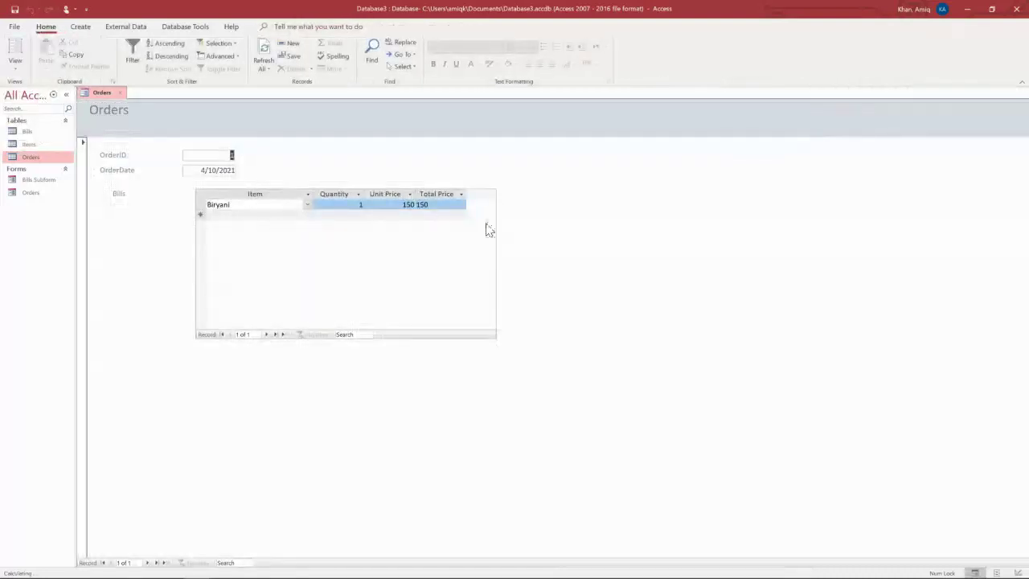
click(444, 207)
click(395, 204)
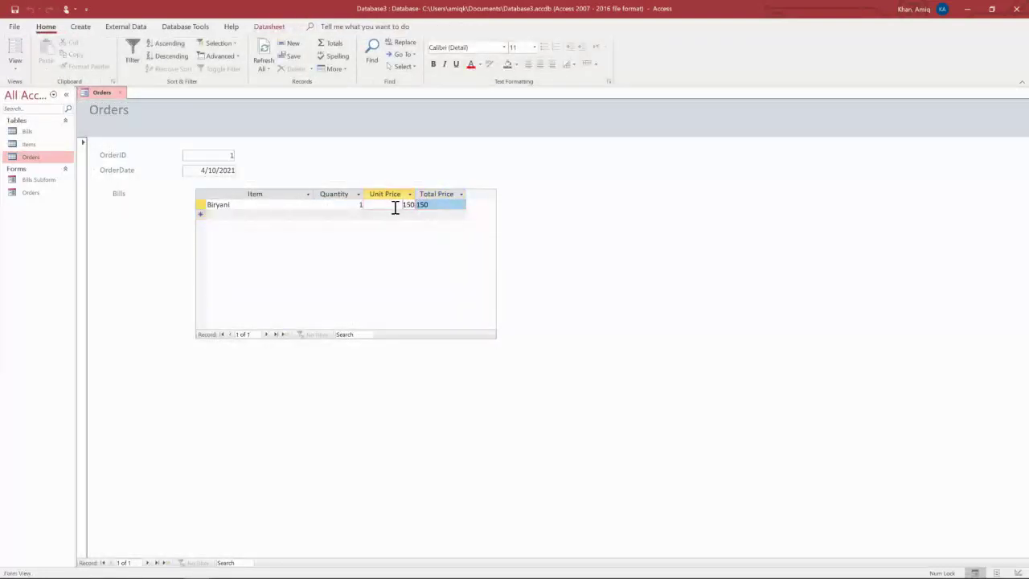
click(384, 216)
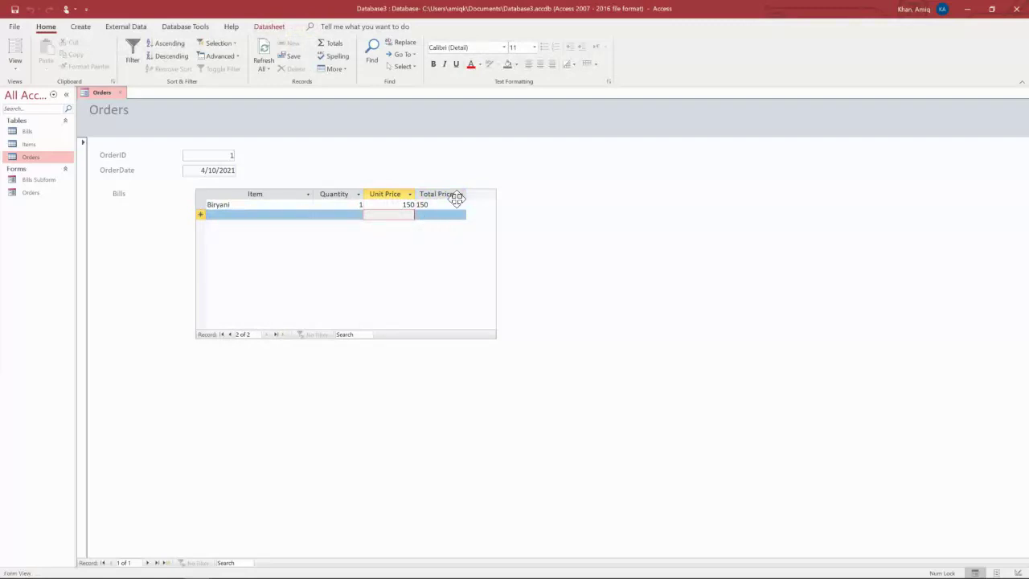
Add Naan with a quantity of 2 as the second row of the Bills subform.
click(238, 216)
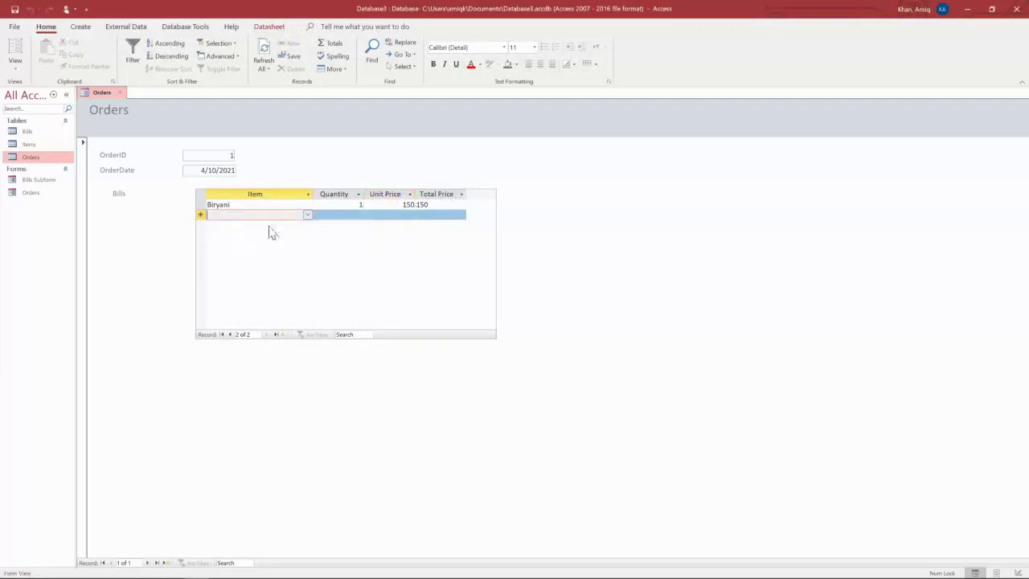
click(307, 215)
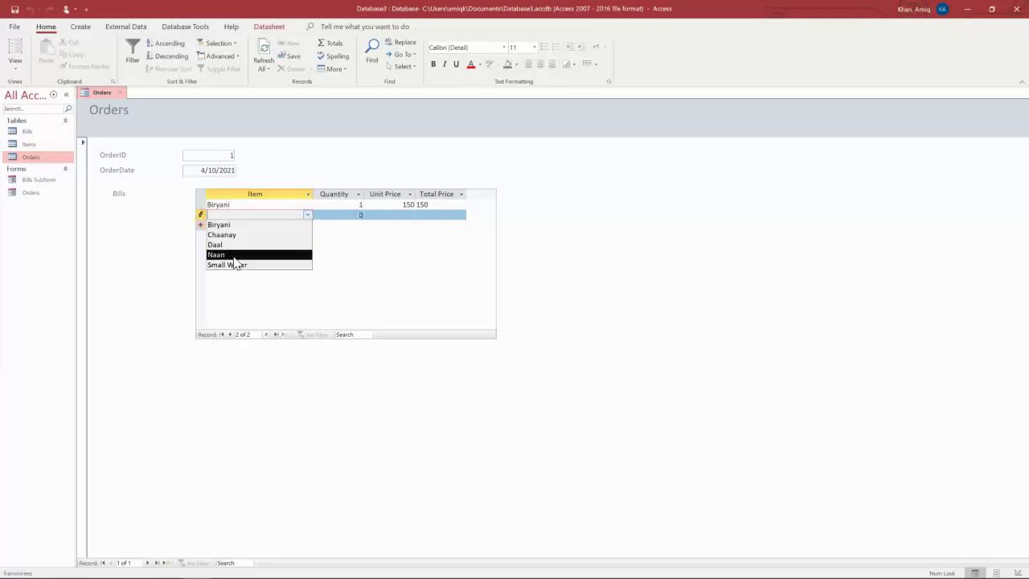
click(233, 255)
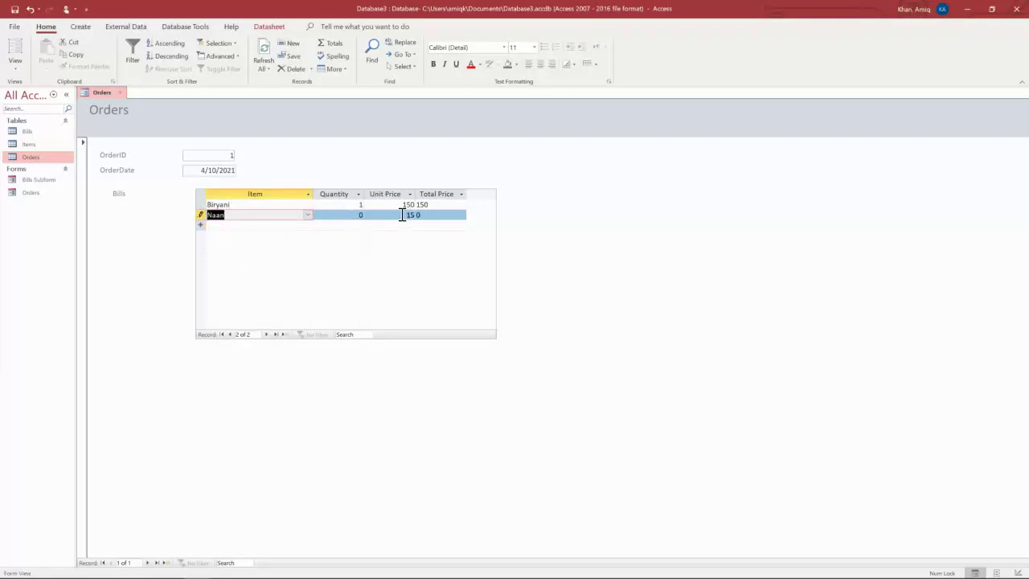
click(402, 215)
click(354, 215)
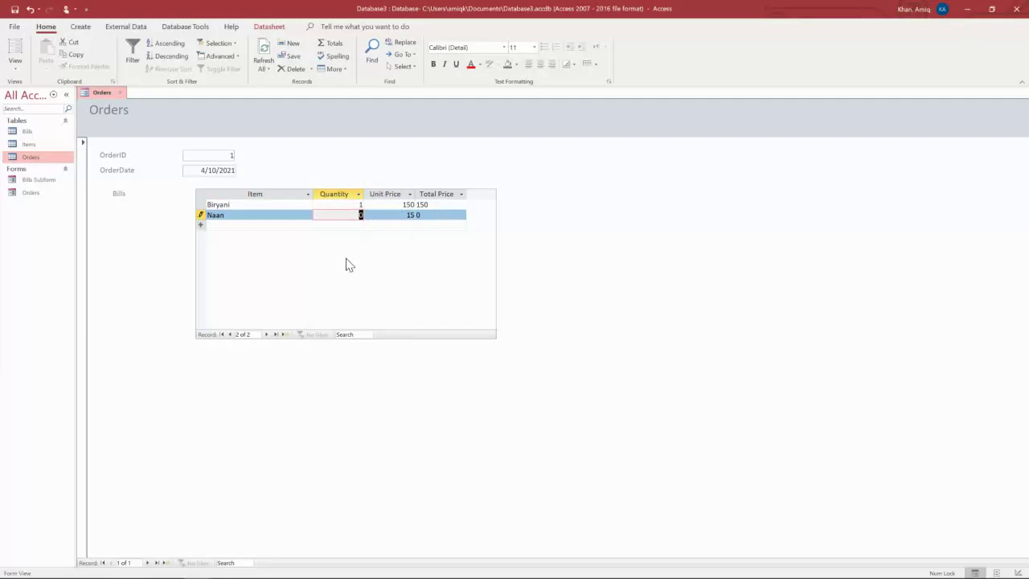
text(2)
click(418, 226)
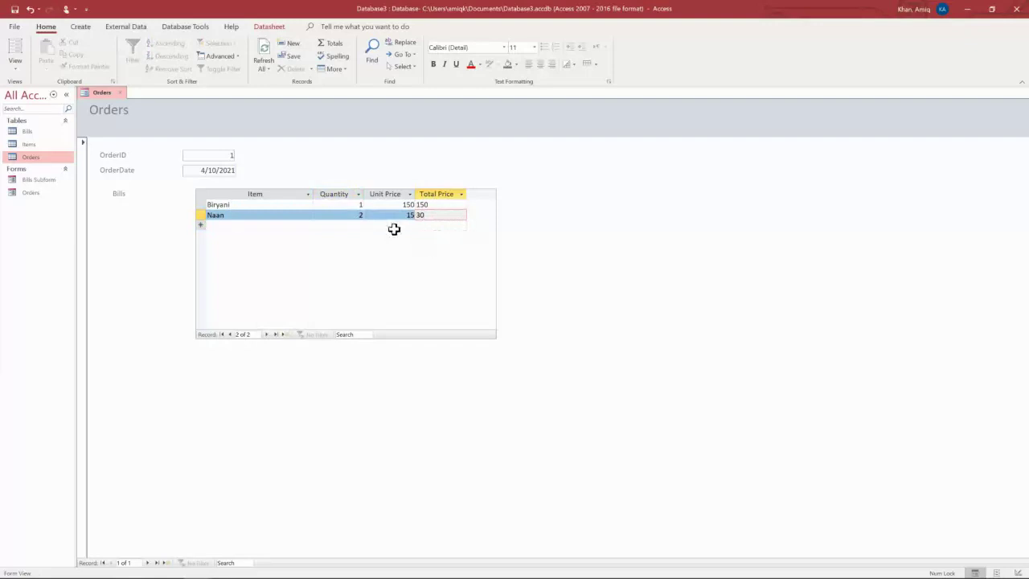
Compare the unit and total prices of the Biryani and Naan rows in order 1.
click(391, 226)
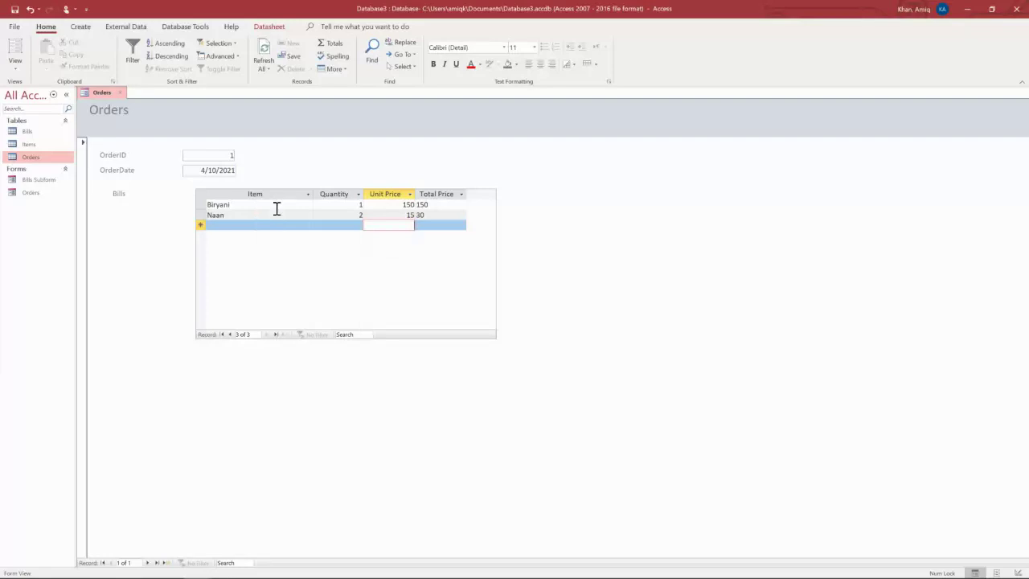
click(247, 203)
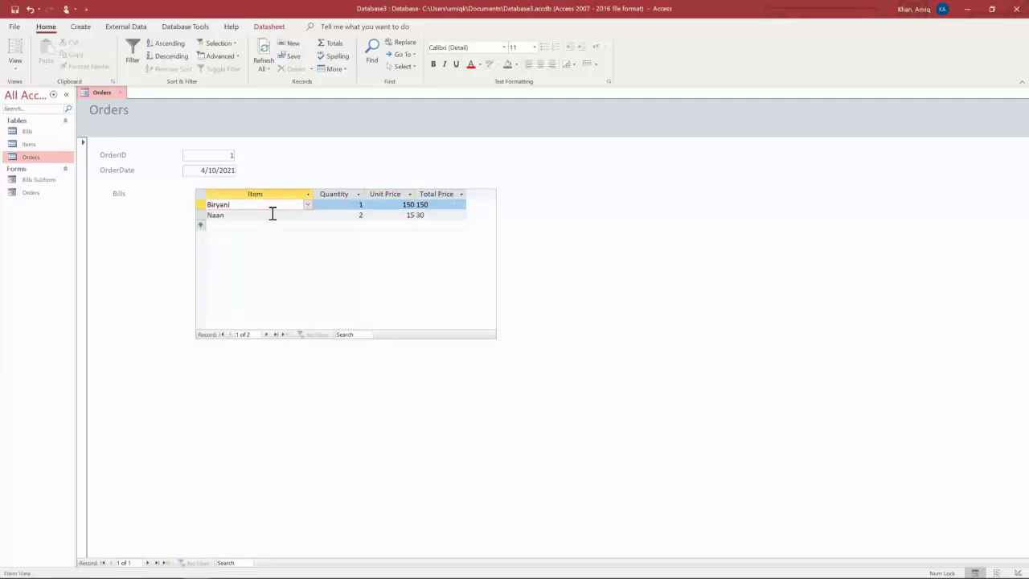
click(406, 226)
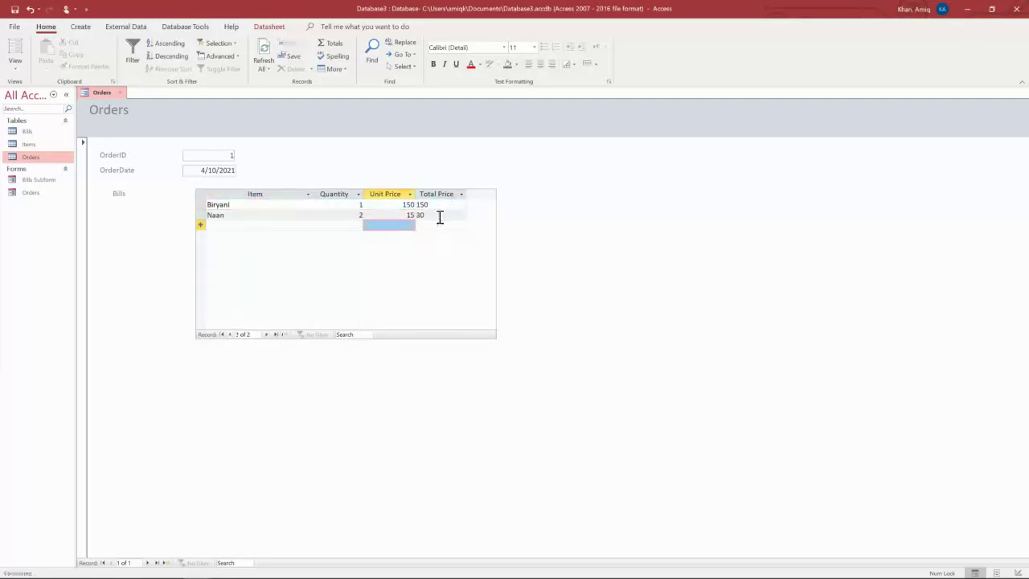
click(439, 214)
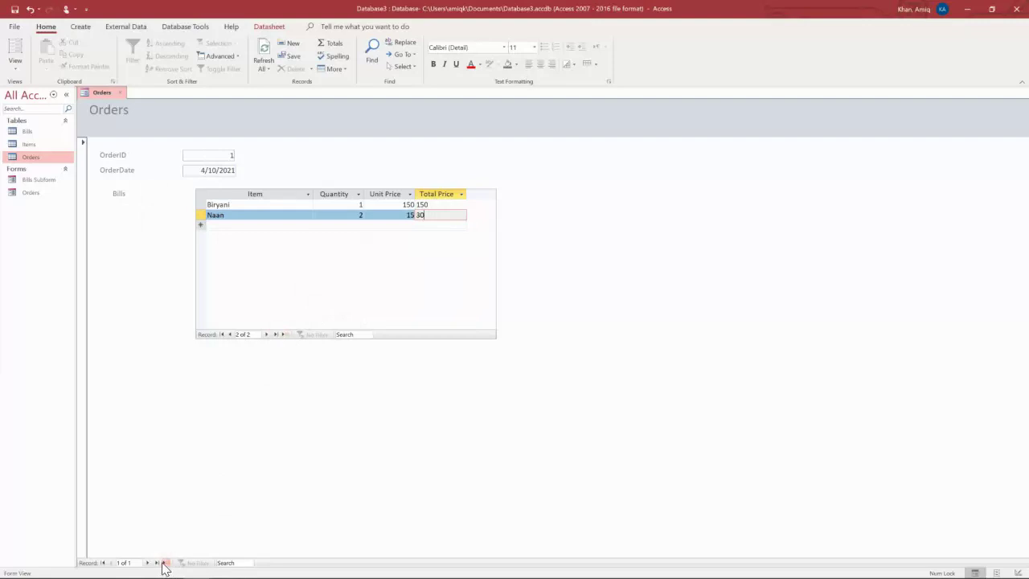
click(204, 156)
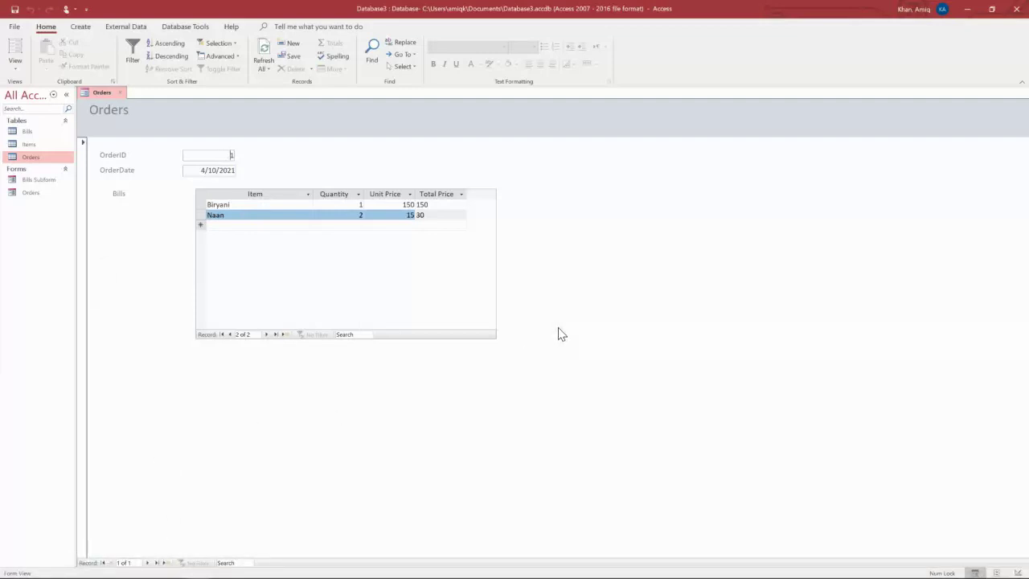
Switch the Orders form to Design View and extend its Detail section downward by about 0.9 inch.
click(15, 72)
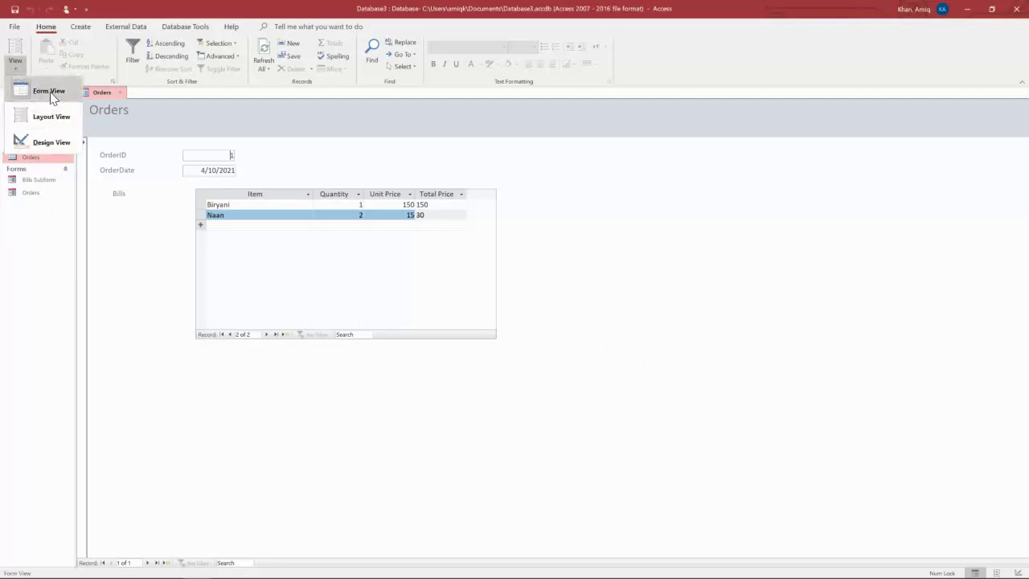
click(50, 93)
click(14, 69)
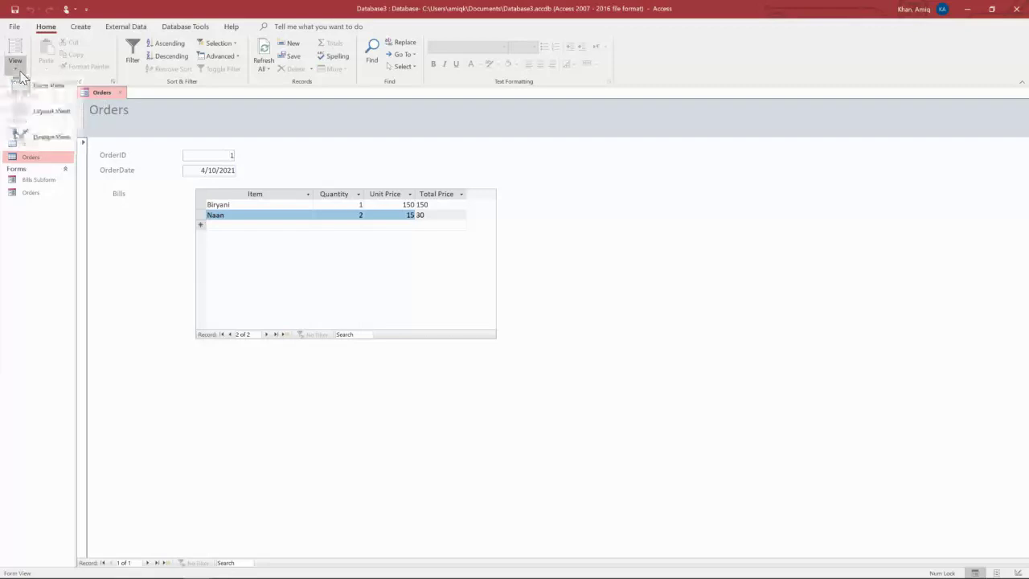
click(48, 143)
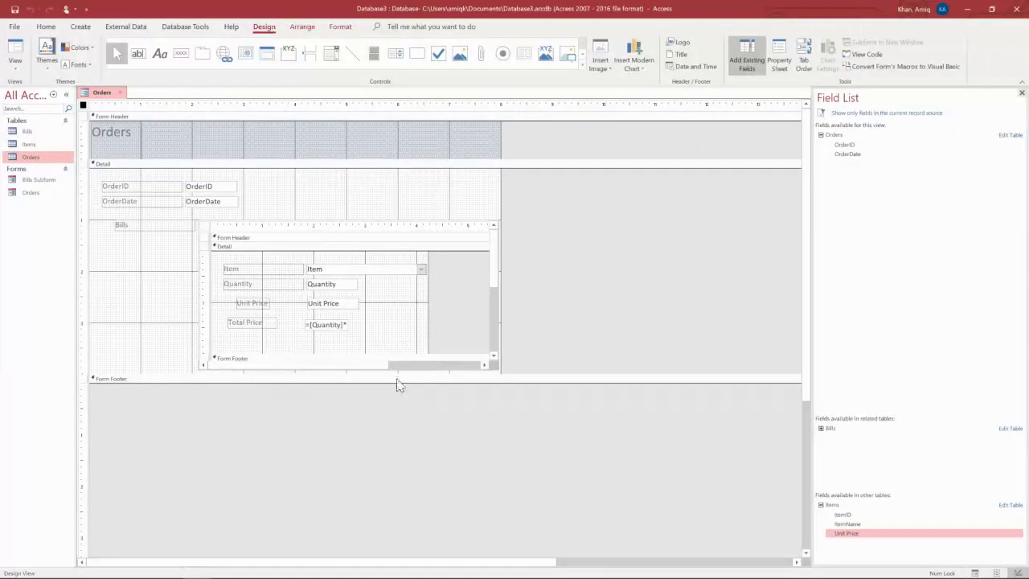
drag(391, 375, 406, 424)
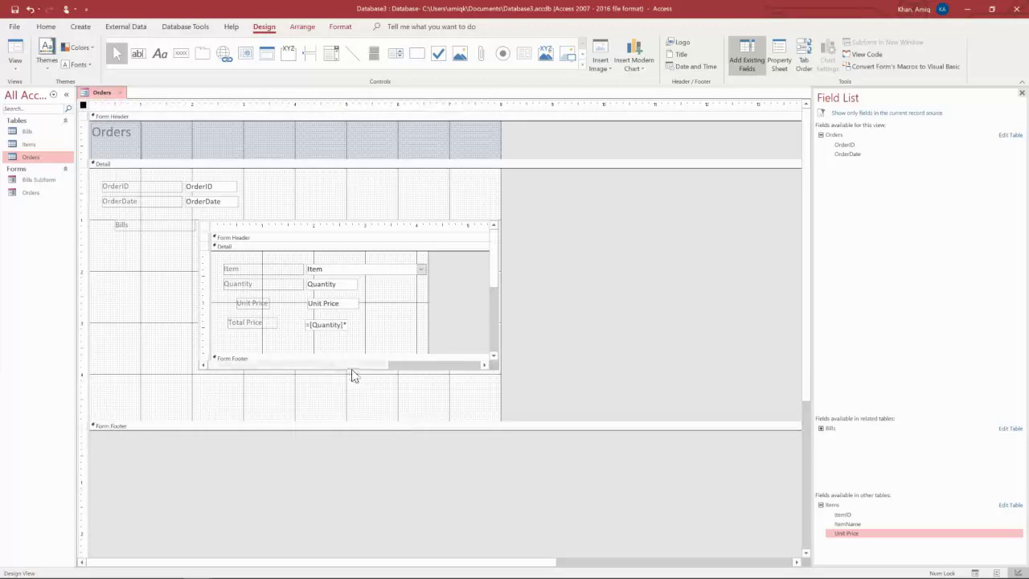
Add a text box to the Form Footer section of the Bills subform.
click(391, 367)
drag(339, 372, 225, 368)
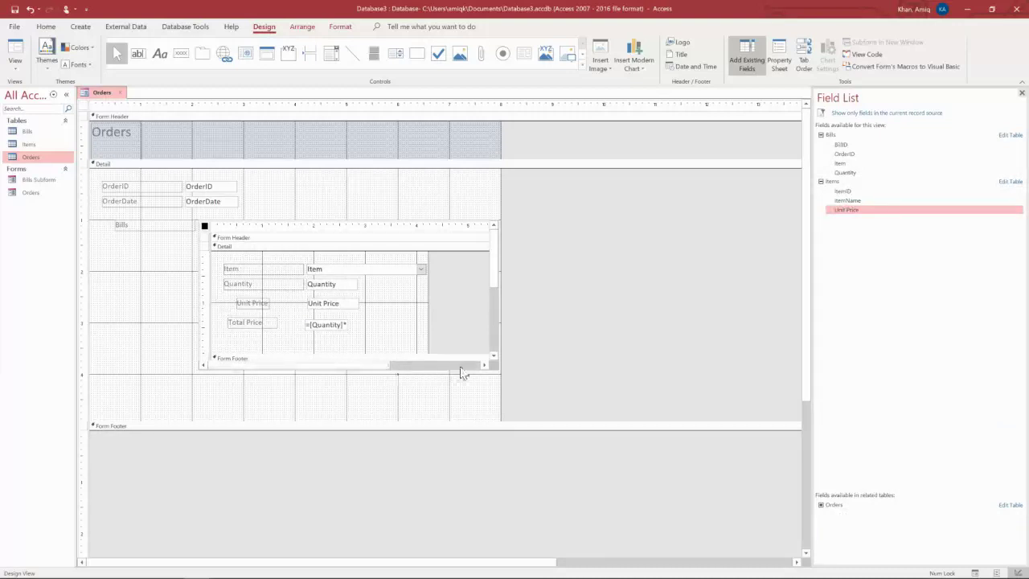
drag(494, 281, 494, 310)
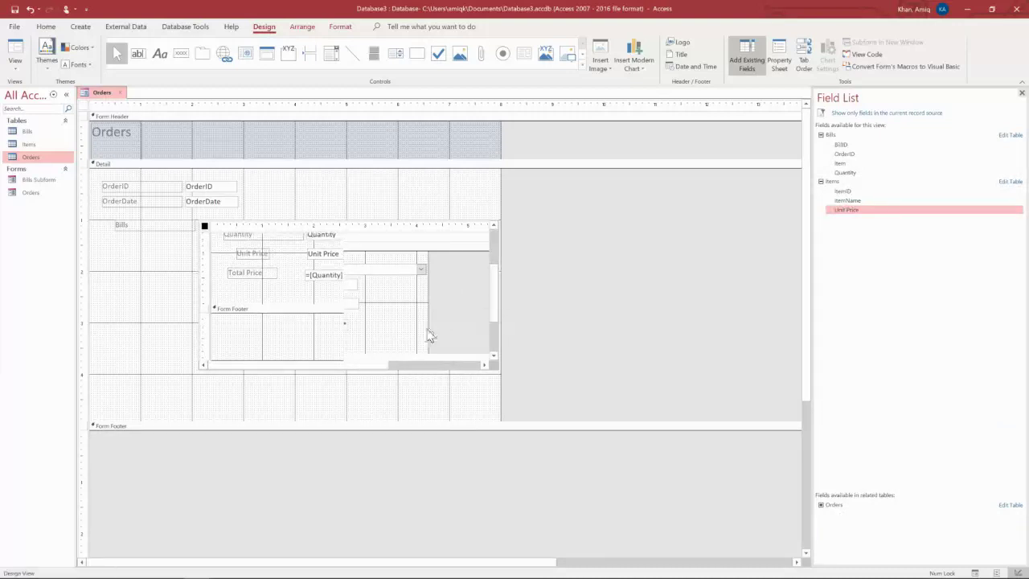
click(307, 333)
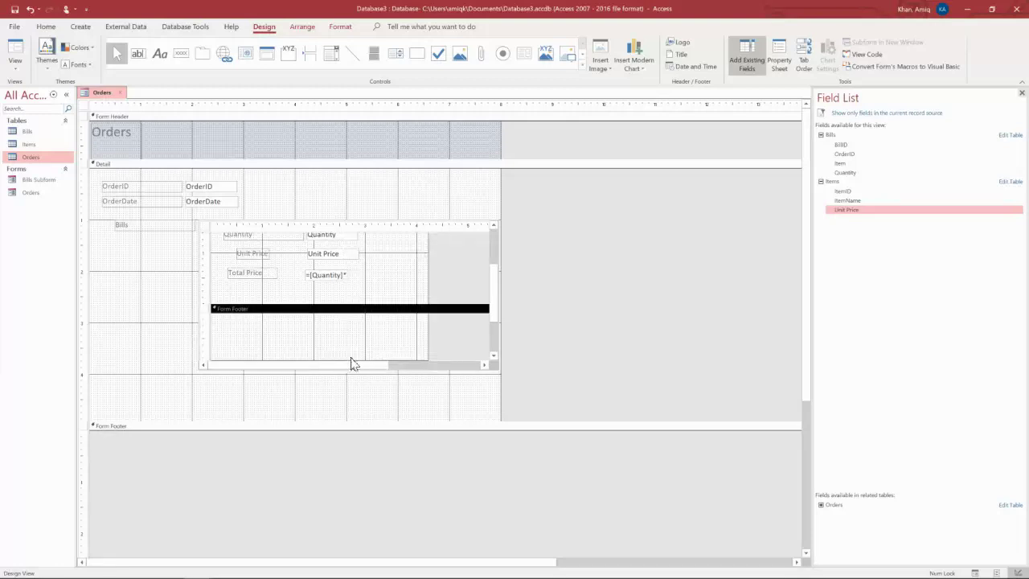
click(233, 342)
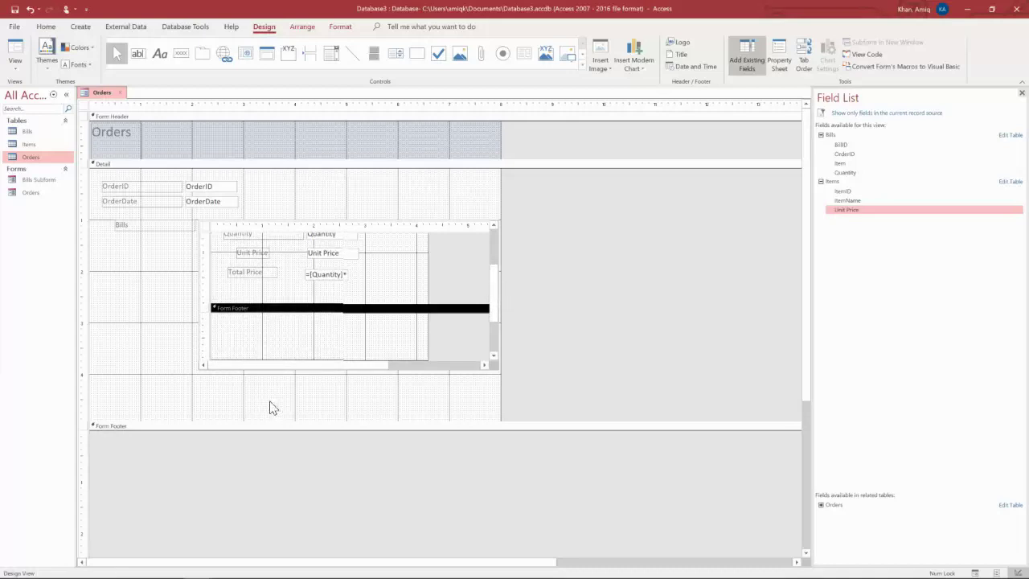
click(138, 53)
click(226, 326)
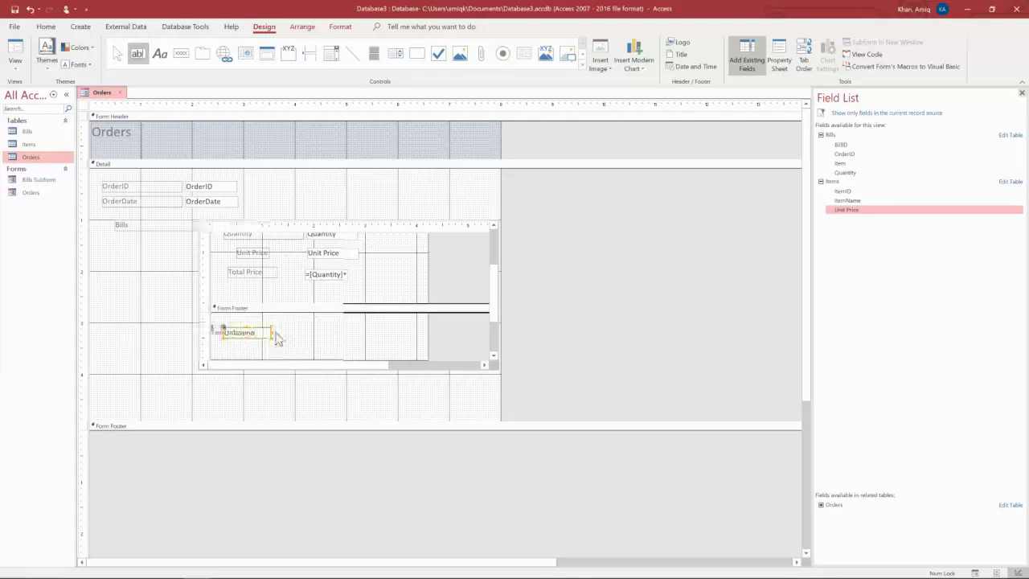
Move the footer text box away from its label and widen the label to about 0.75 inch.
drag(223, 330, 267, 333)
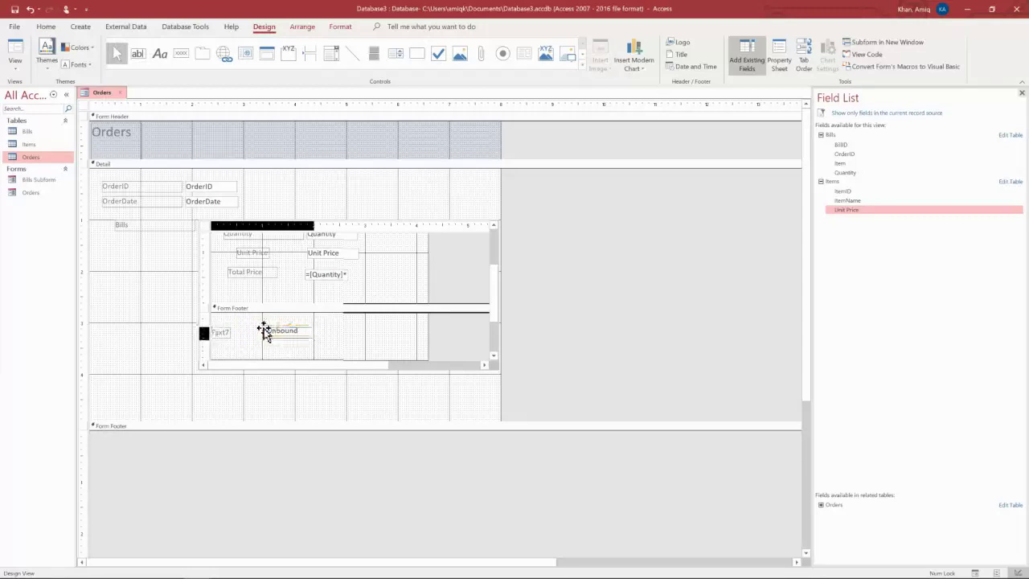
click(223, 334)
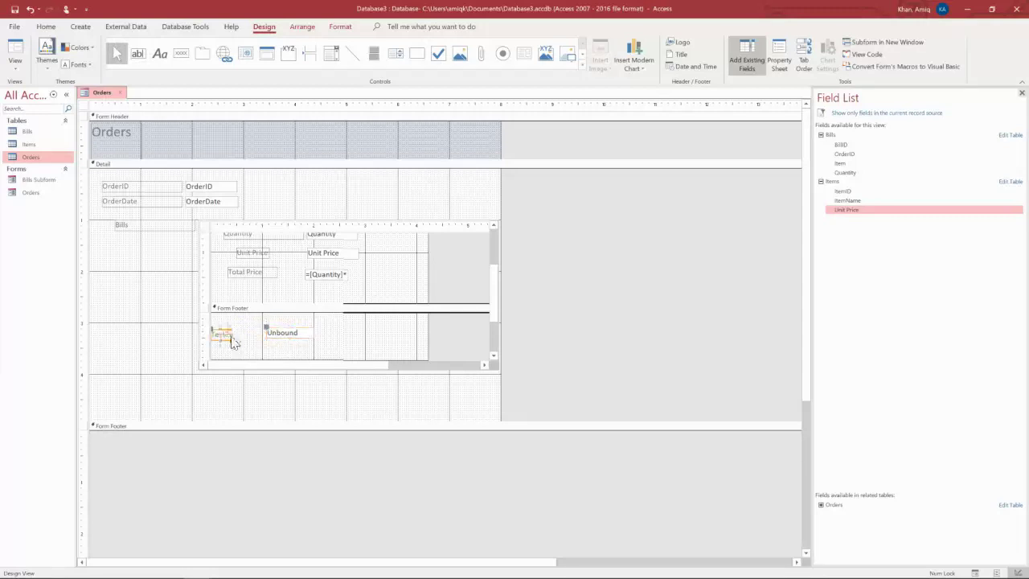
mouse_move(231, 344)
mouse_down()
mouse_move(223, 337)
mouse_move(251, 342)
mouse_up()
click(285, 354)
click(283, 334)
click(300, 333)
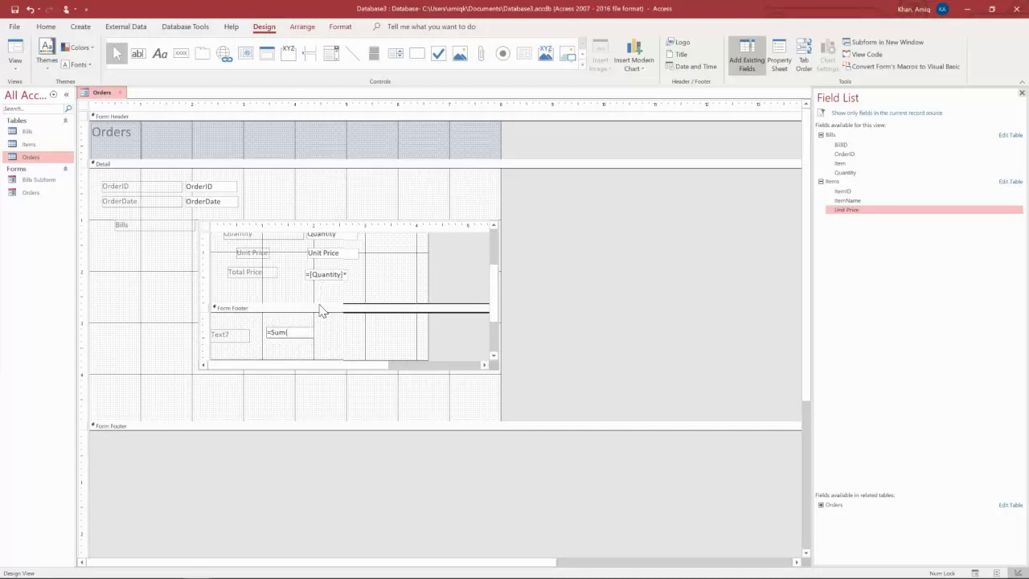
click(314, 273)
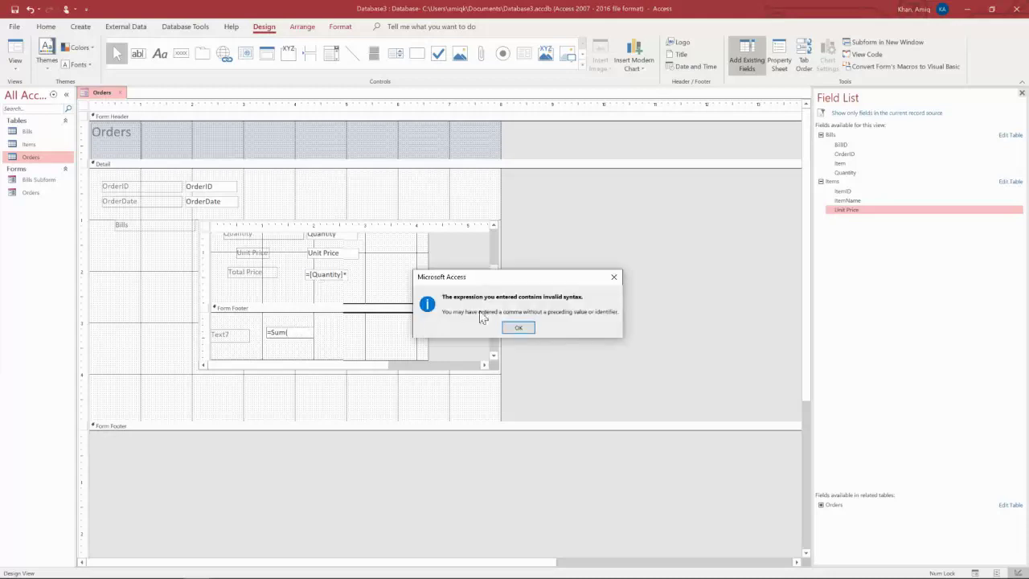
click(519, 331)
drag(296, 331, 218, 333)
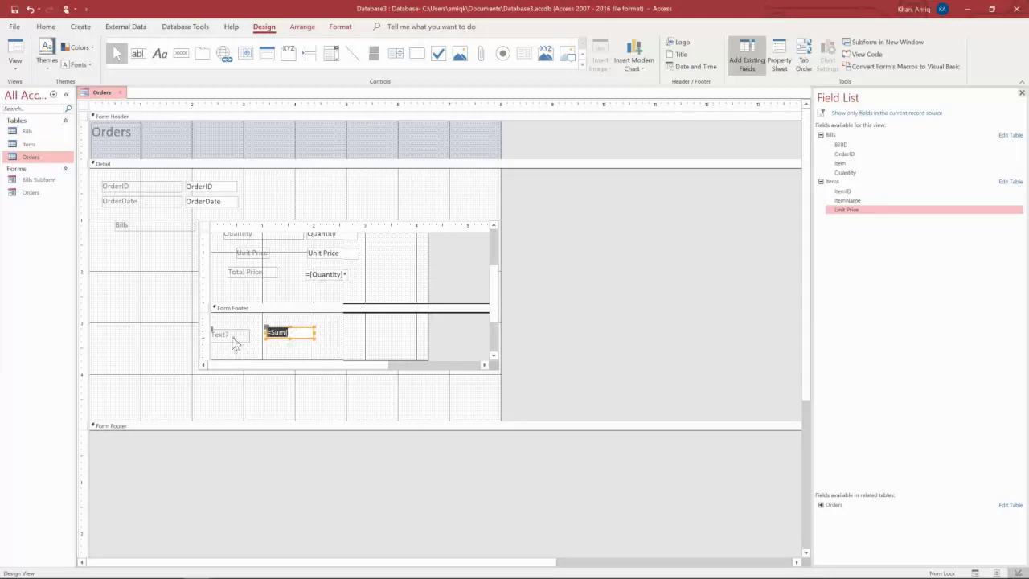
key(BackSpace)
Set the Bills subform's footer text box to the expression =Sum([Quantity]*[Unit Price]), reusing the Total Price calculation.
click(315, 274)
drag(307, 276, 369, 276)
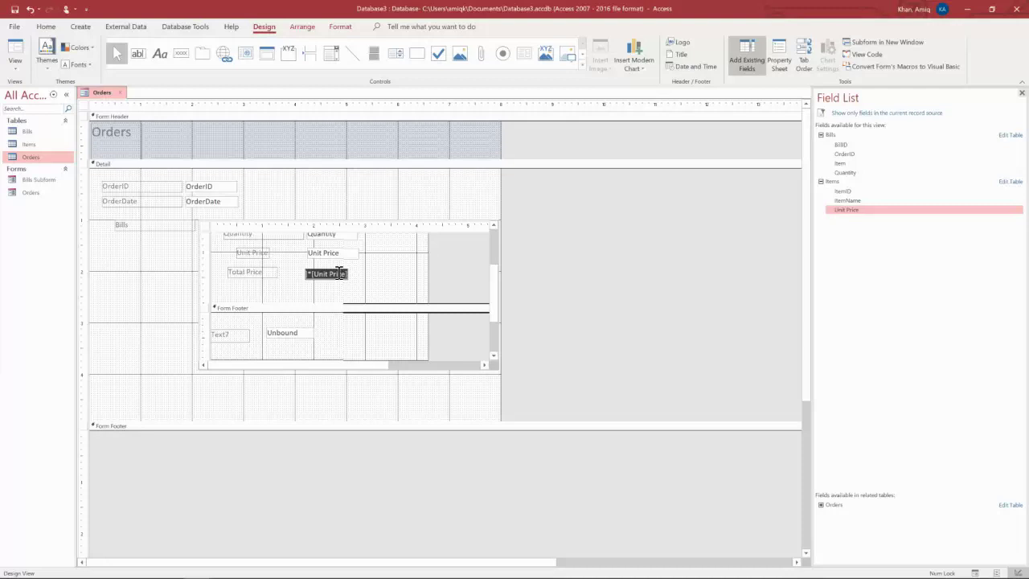
click(295, 336)
click(299, 333)
text(=Sum([Unit Price])
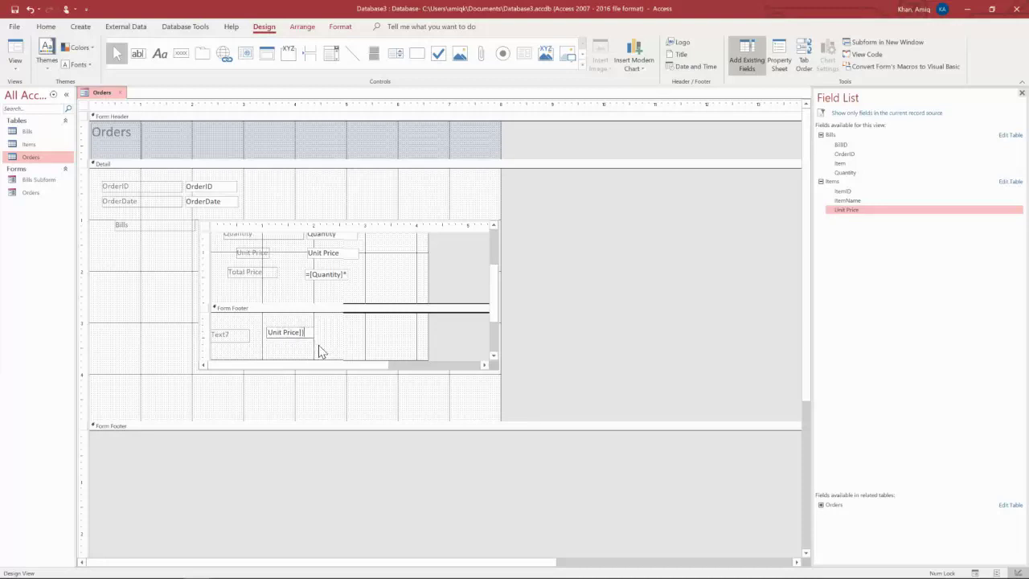
click(370, 347)
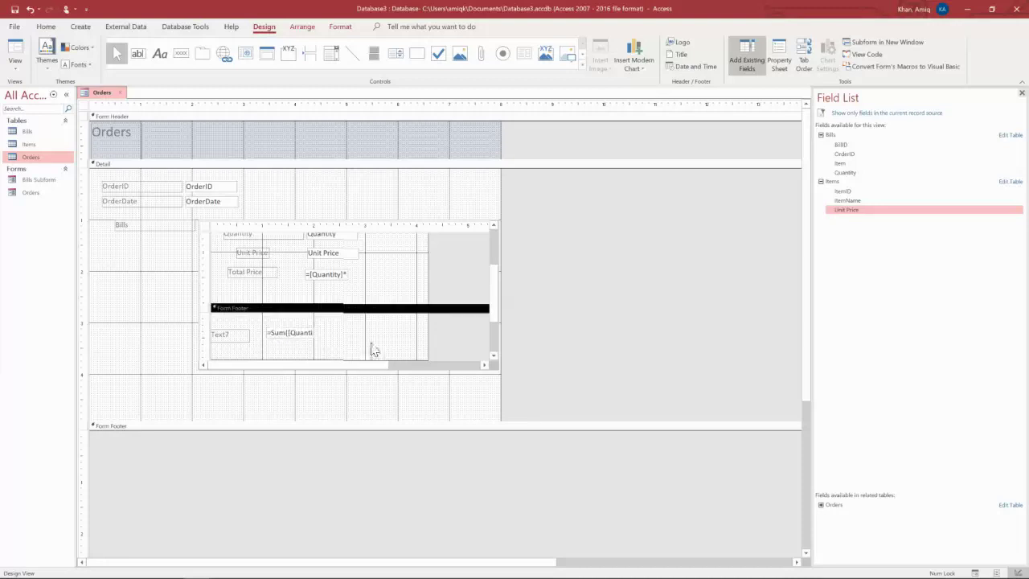
Widen the footer text box to about 2.5 inches so its whole Sum expression fits.
click(305, 334)
drag(314, 332, 395, 332)
click(316, 340)
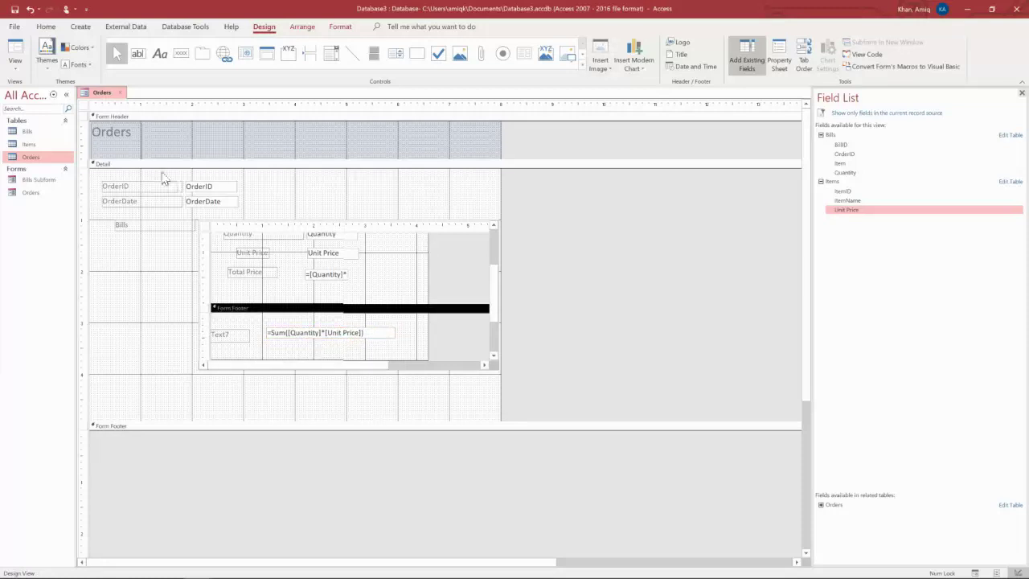
Preview the Orders form with its Bills rows in Form View and return to Design View.
click(16, 64)
click(36, 93)
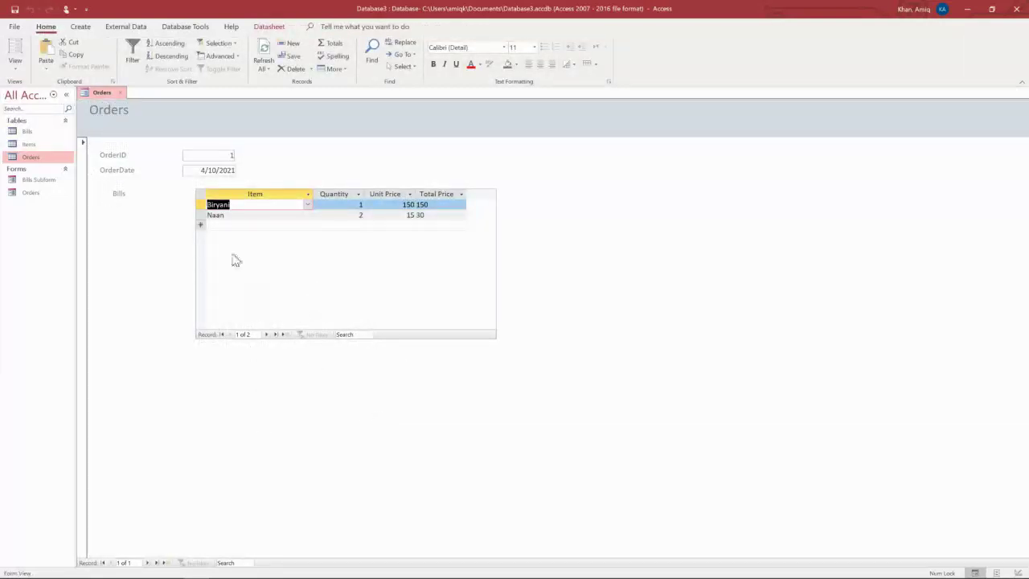
click(18, 71)
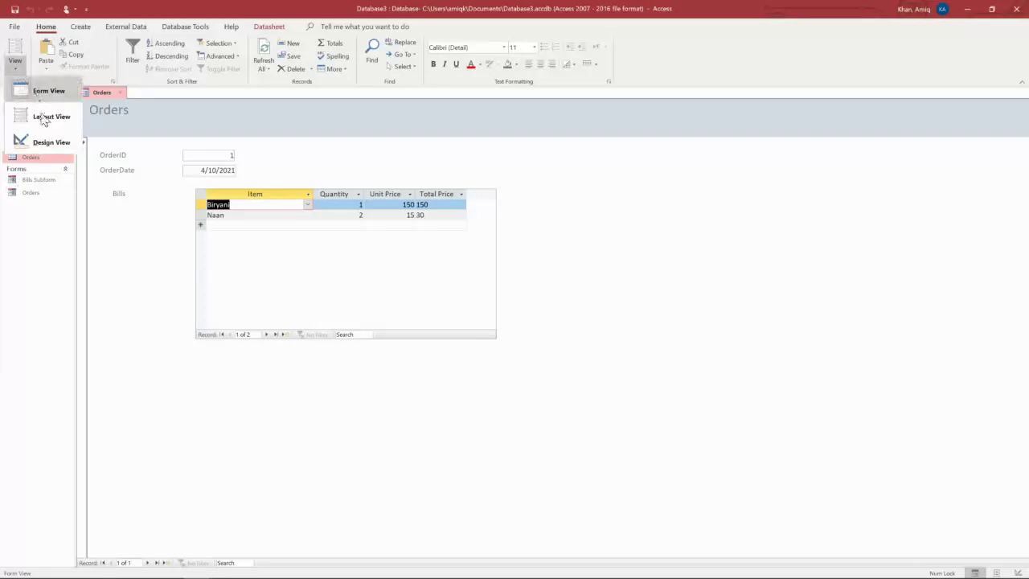
click(50, 143)
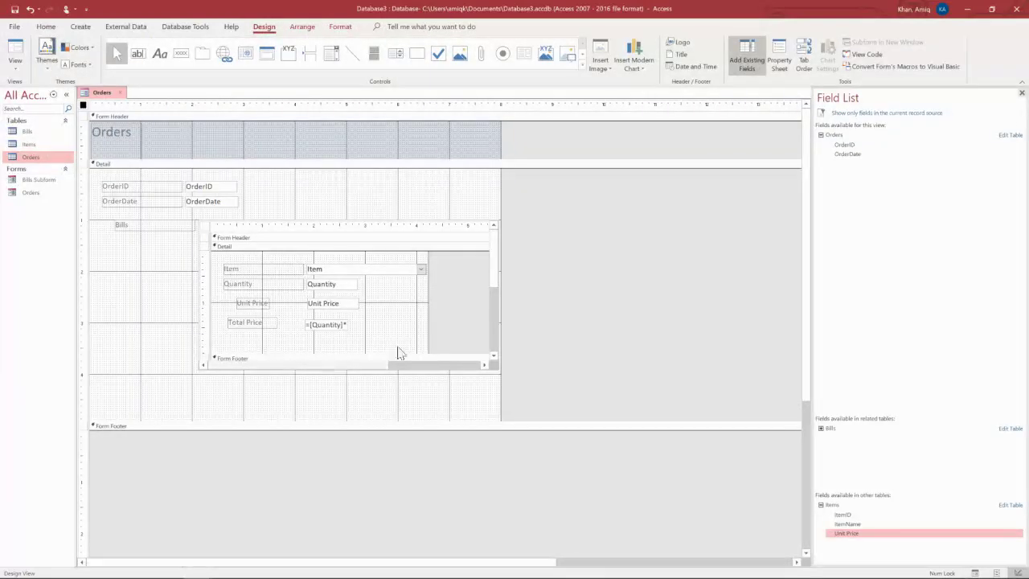
Add a text box about 1.3 inches wide to the Orders Detail section above the Bills subform and widen its label.
click(494, 356)
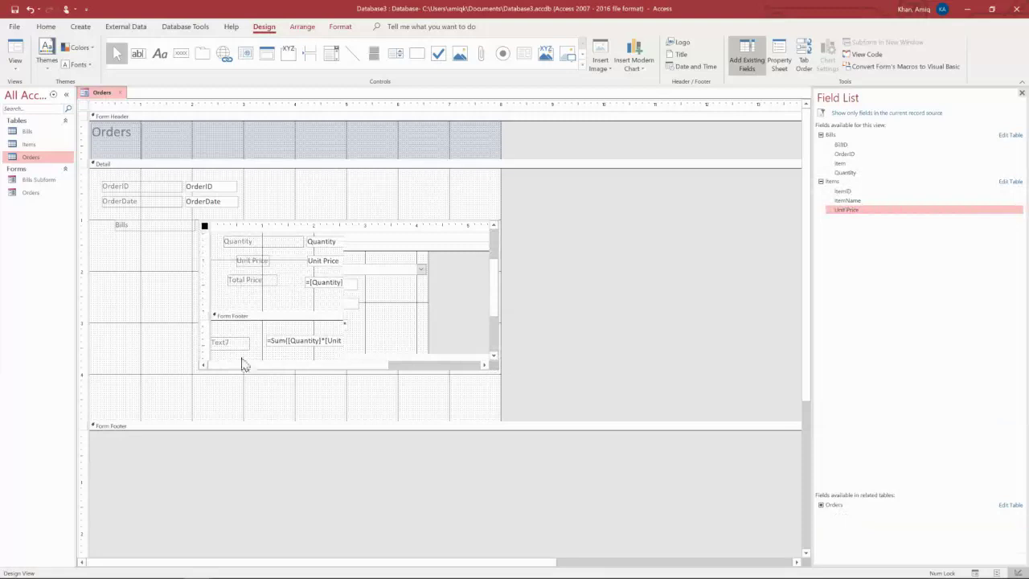
click(410, 187)
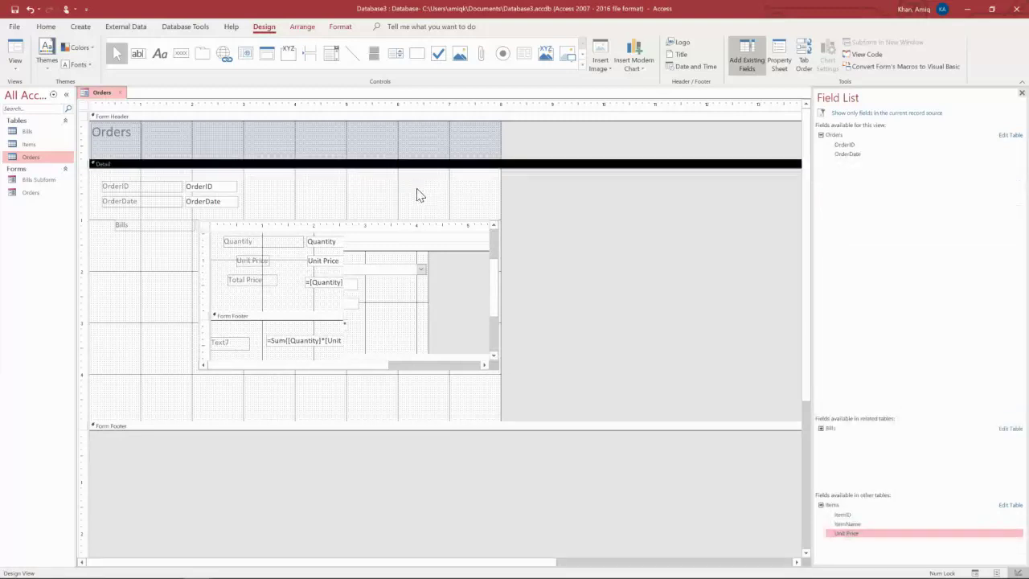
click(137, 54)
drag(377, 178, 444, 187)
click(324, 182)
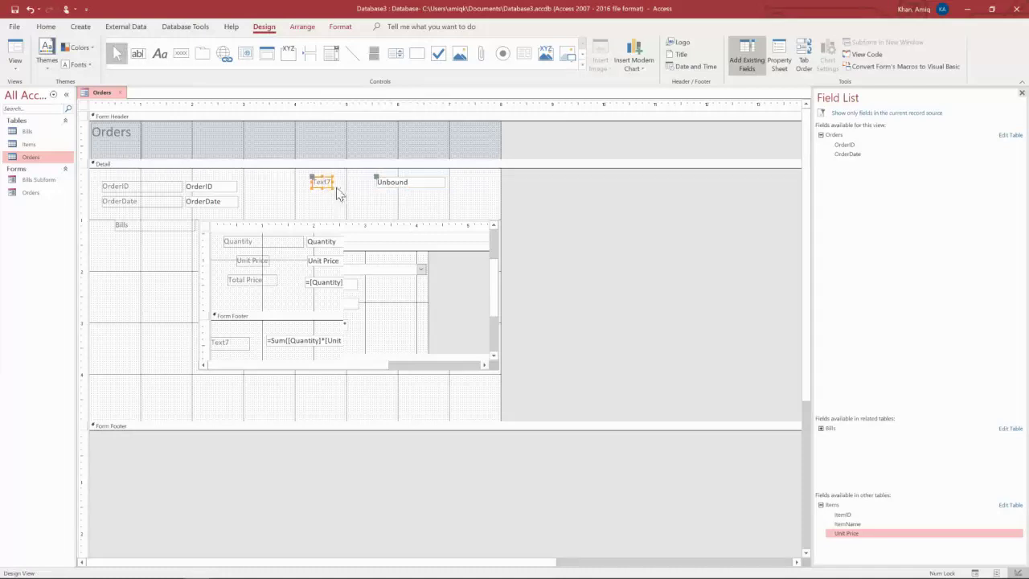
drag(333, 182, 353, 182)
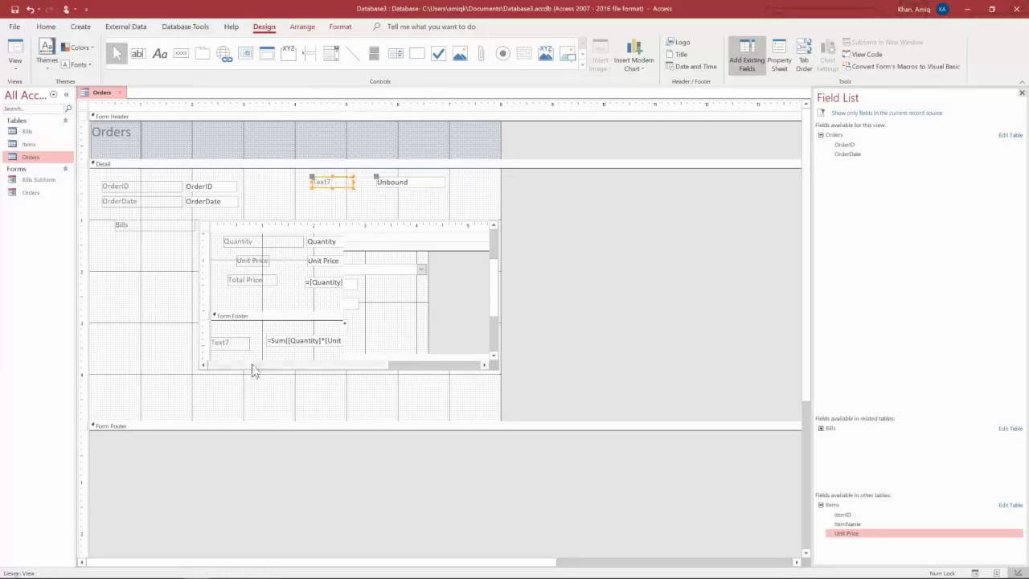
Change the caption of the new text box's label to Grand Total.
click(400, 184)
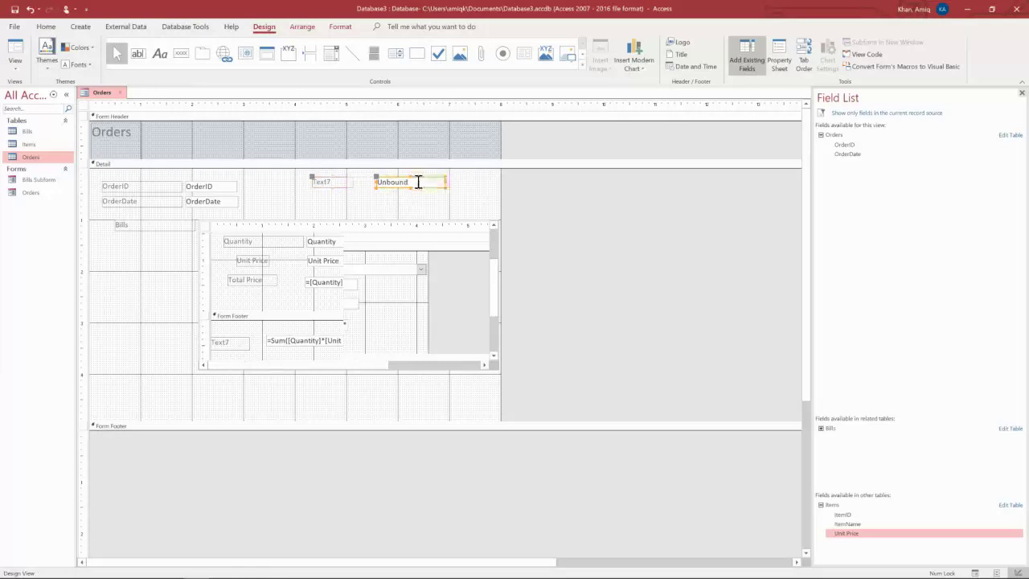
click(336, 185)
click(336, 183)
drag(342, 181, 297, 189)
text(G)
key(Caps_Lock)
click(364, 207)
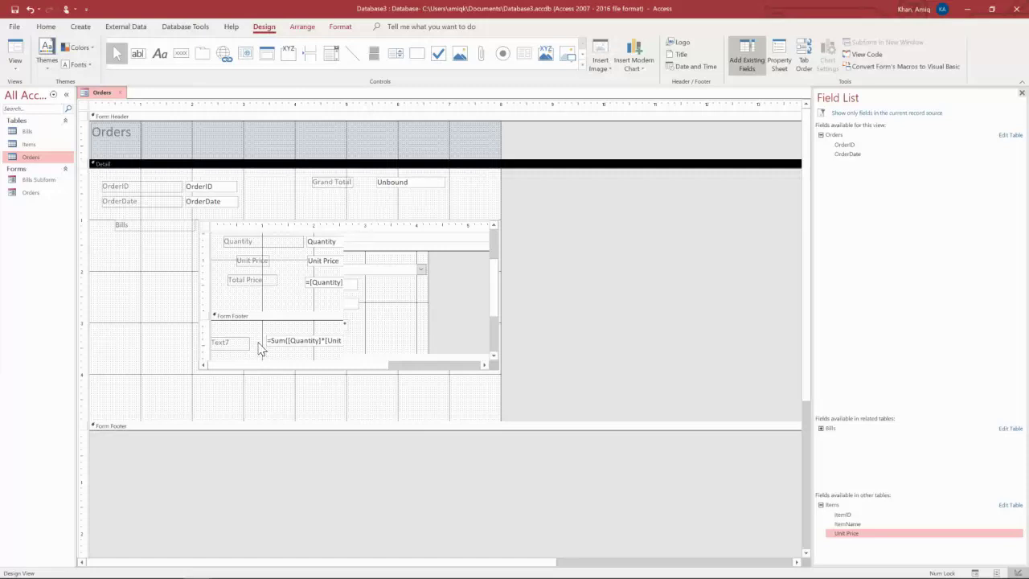
Open the Property Sheet and examine the properties of the Text7 label in the Bills subform's footer.
click(226, 348)
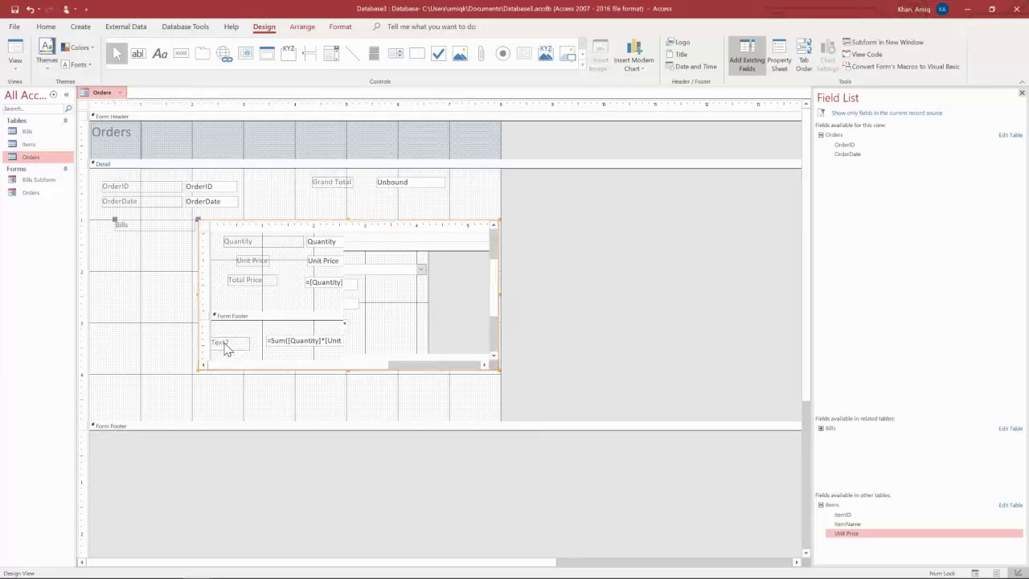
click(781, 69)
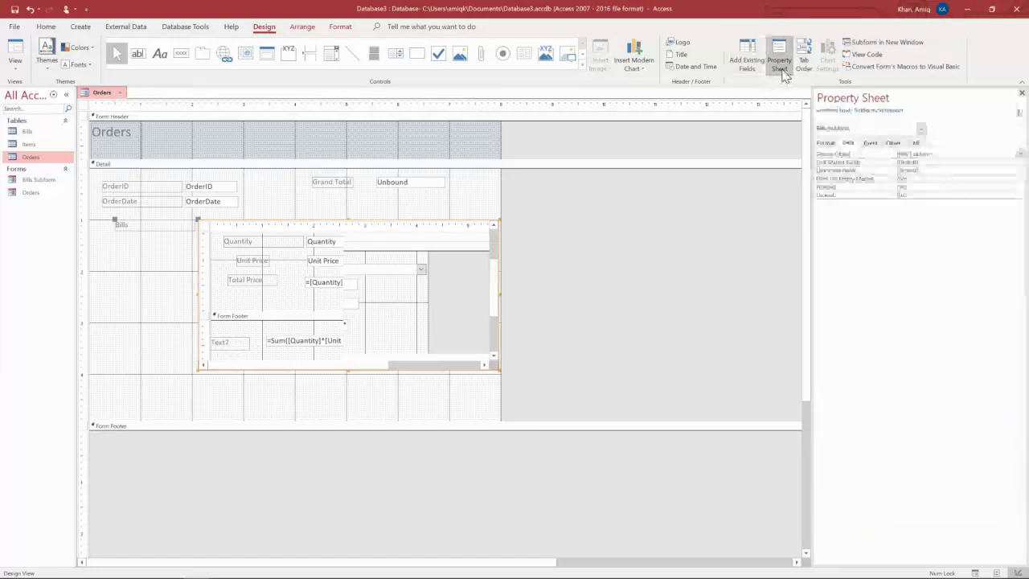
click(233, 344)
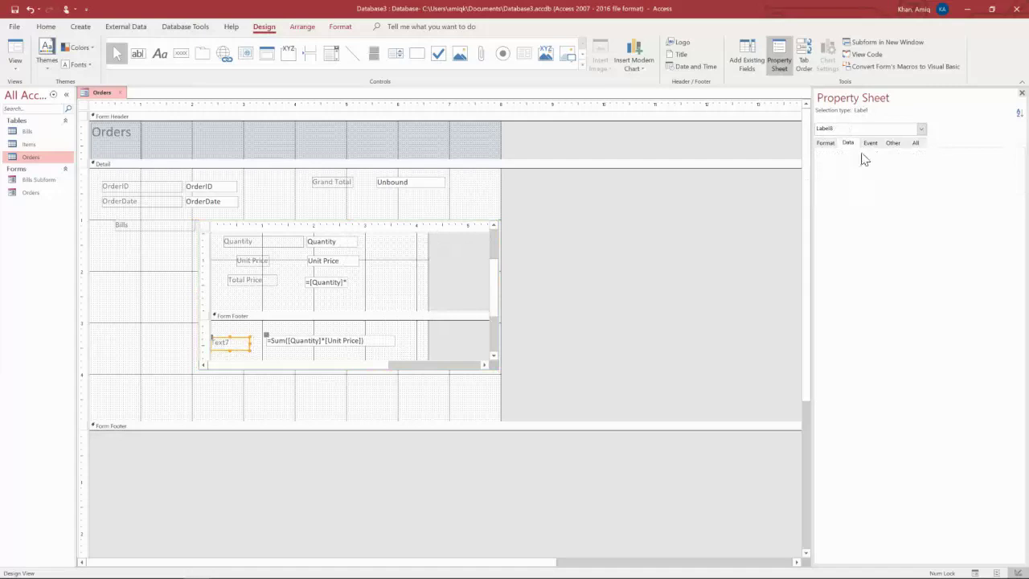
click(892, 142)
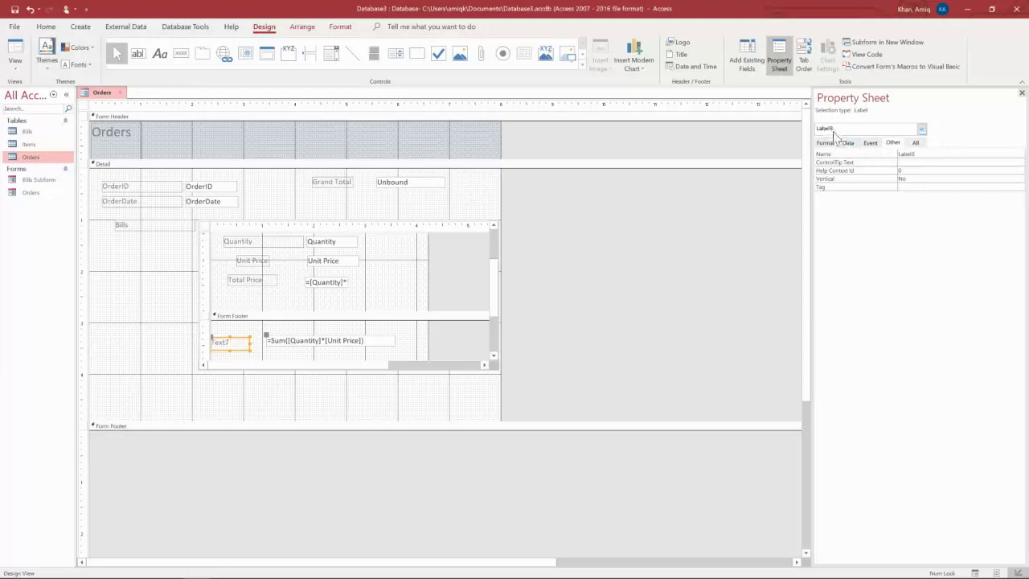
click(915, 143)
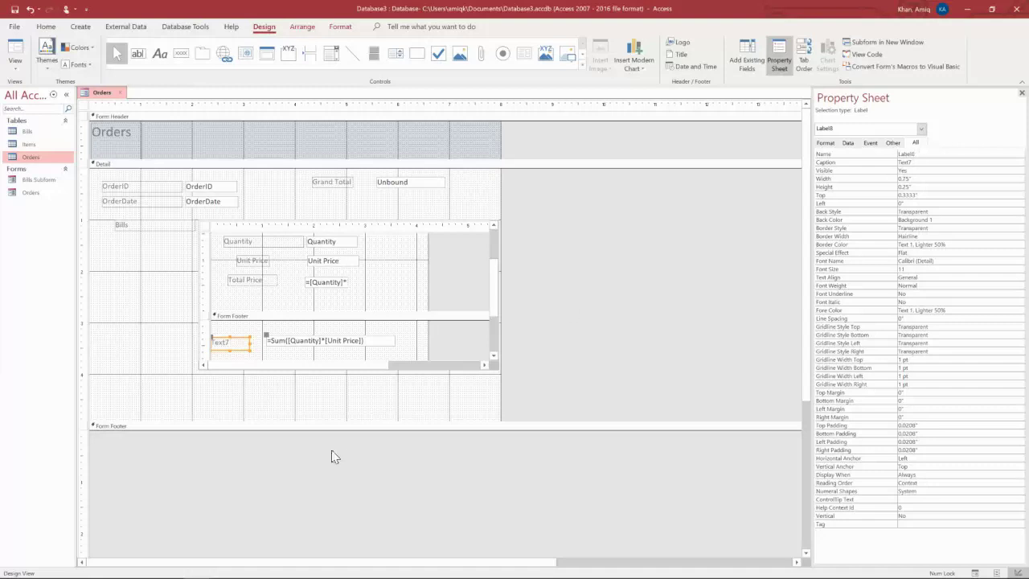
Use the Expression Builder to set the Grand Total text box's Control Source to =[Bills Subform].[Form]![Text7].
click(416, 184)
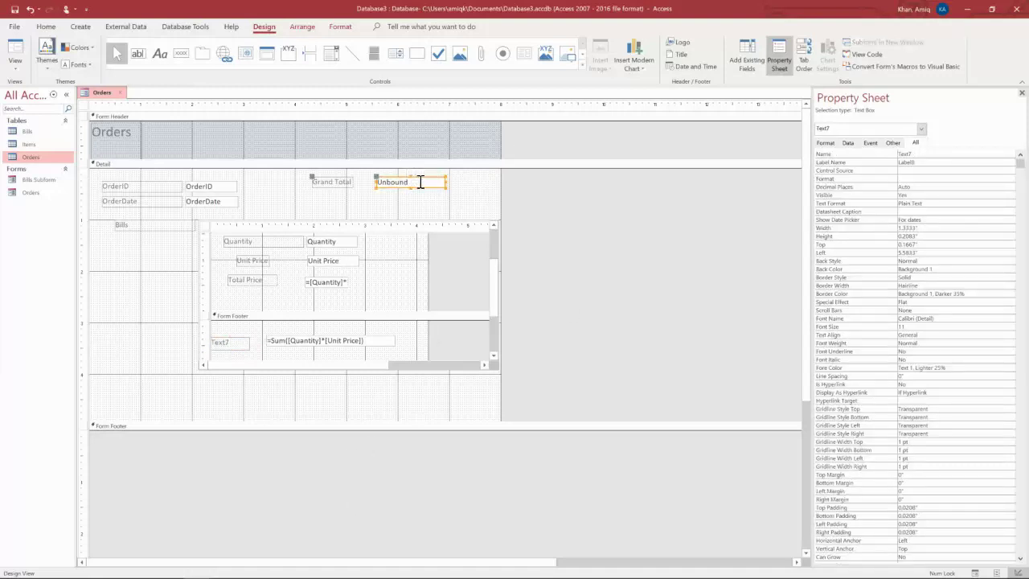
click(429, 184)
click(849, 144)
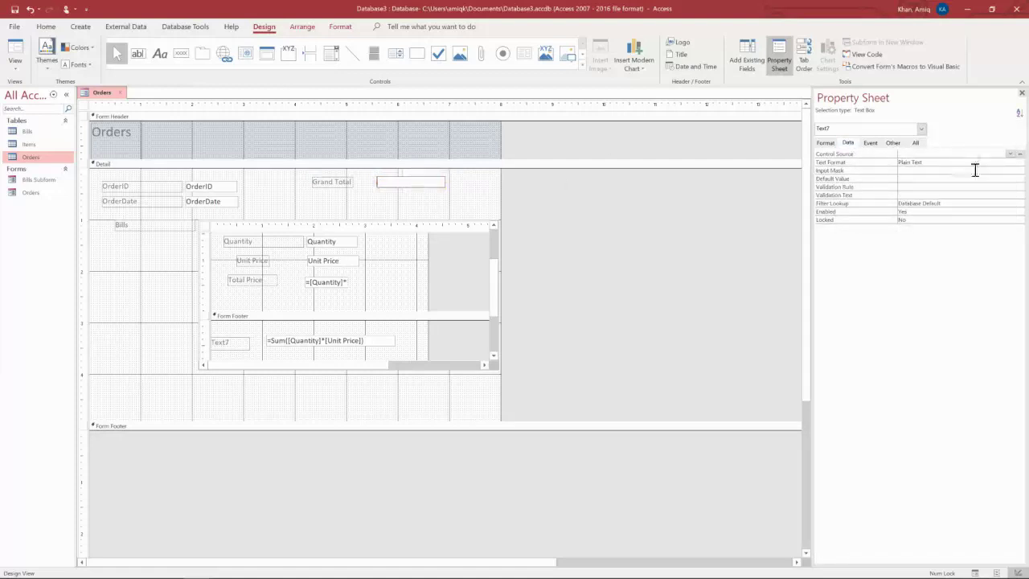
click(1019, 154)
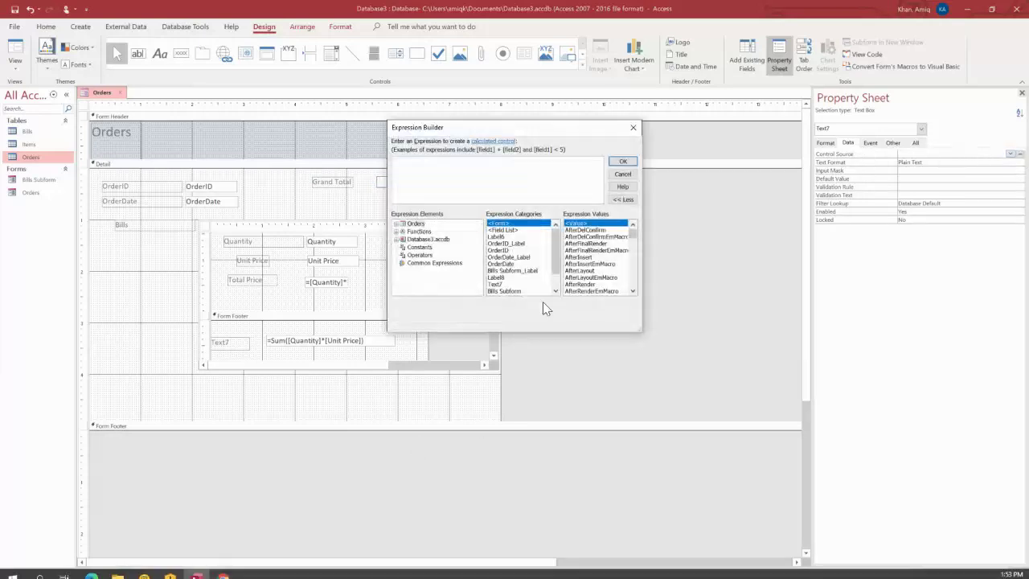
drag(501, 133, 463, 135)
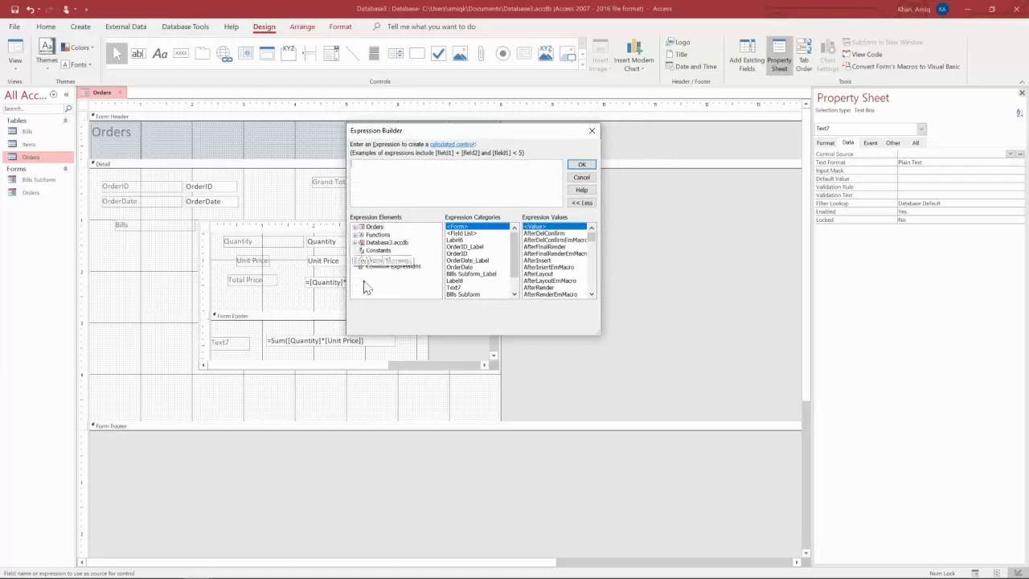
click(355, 228)
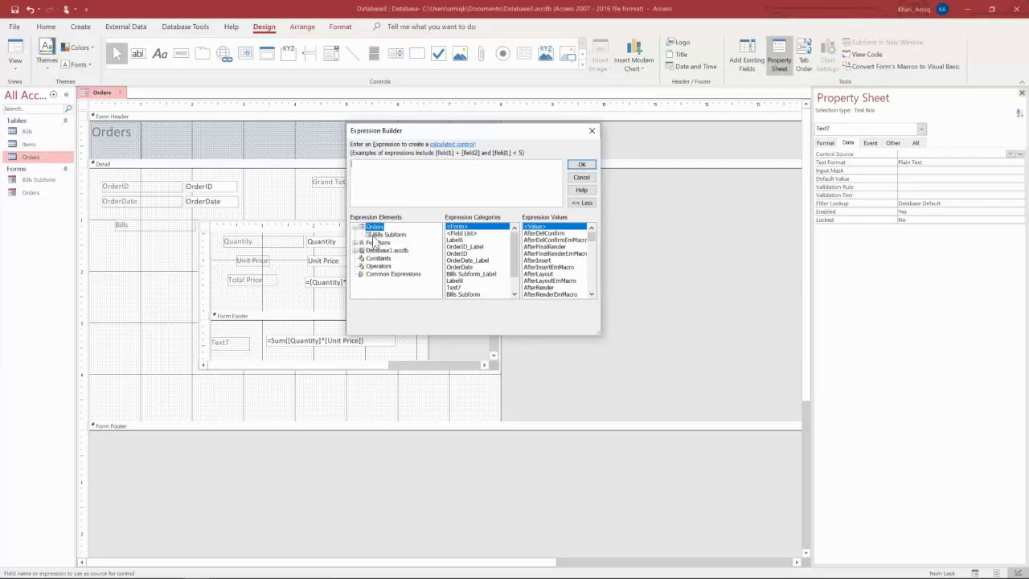
click(373, 234)
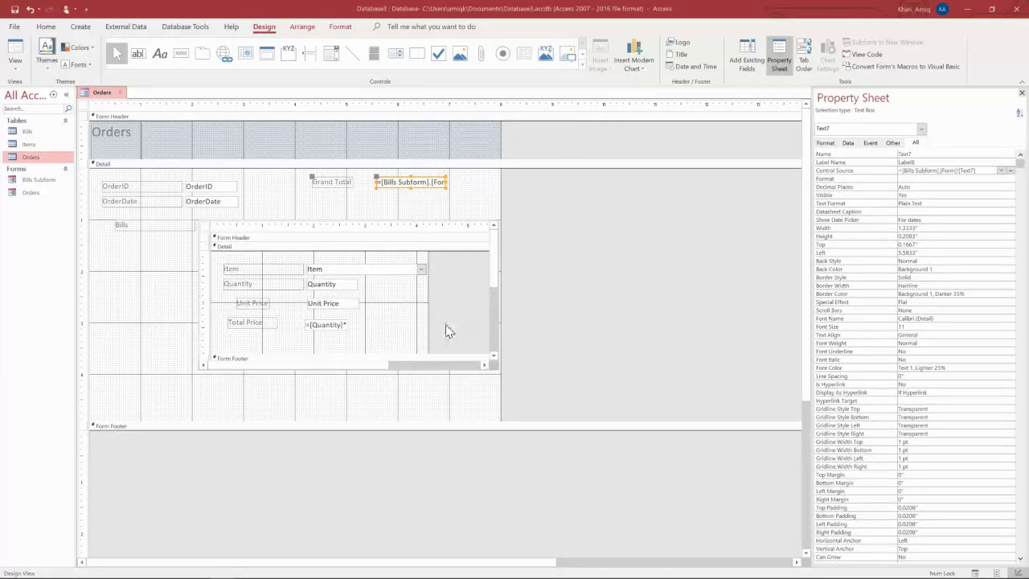
Compare the properties of the sum text box in the Bills subform's footer with the Grand Total text box's Control Source.
click(439, 348)
click(491, 322)
scroll(271, 333, down, 2)
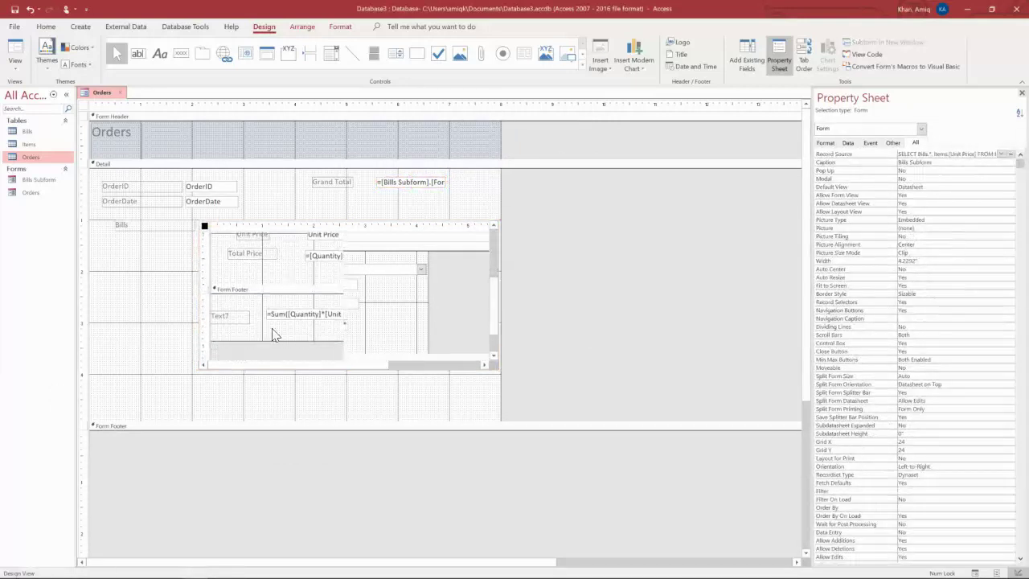
click(286, 317)
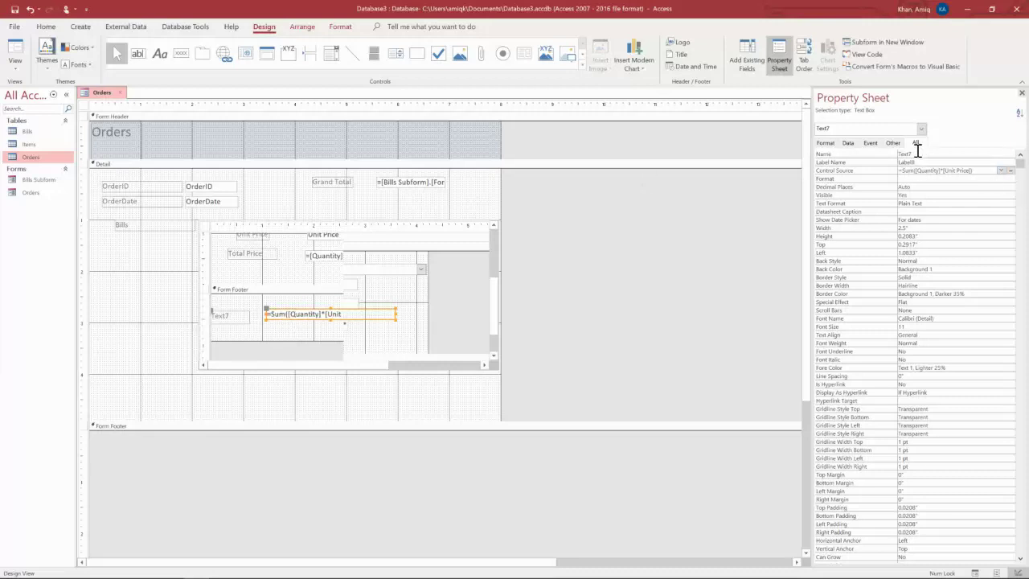
click(469, 322)
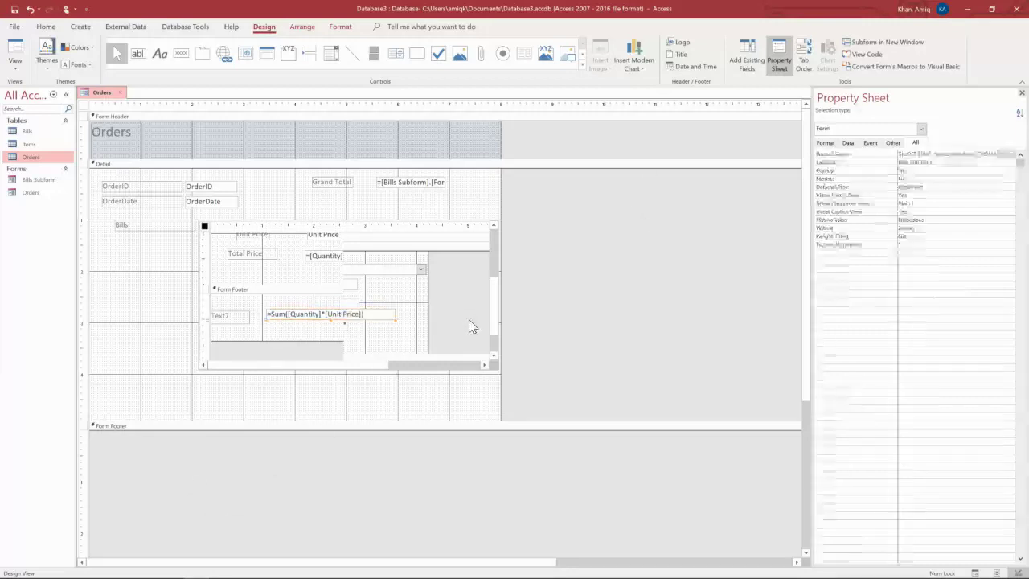
click(411, 184)
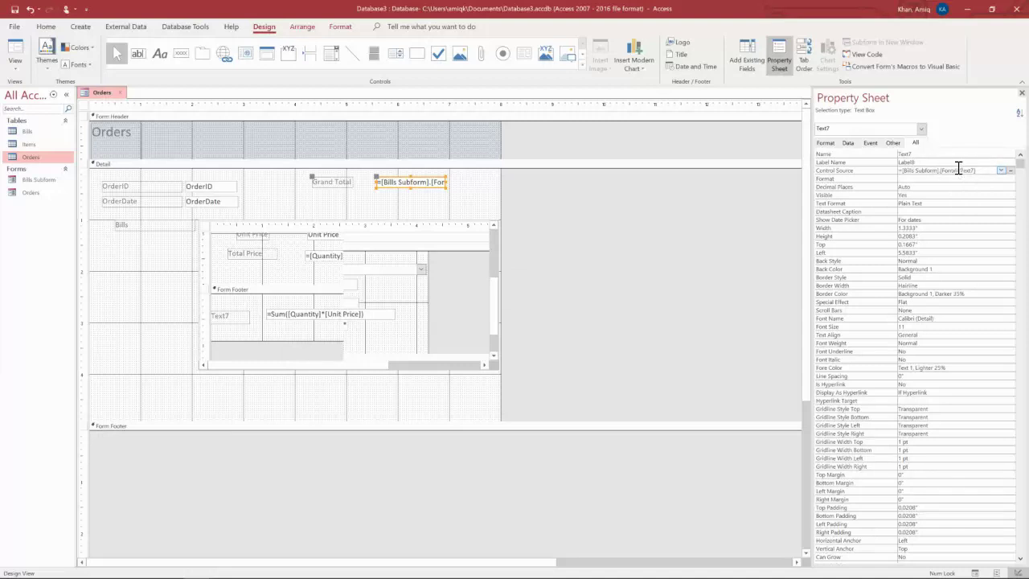
click(520, 212)
click(404, 164)
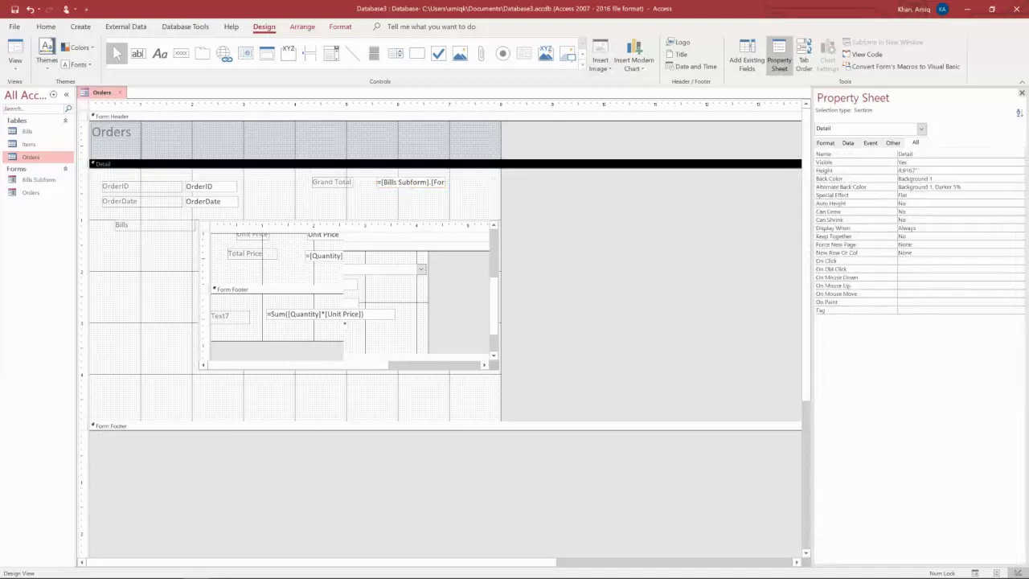
Switch the Orders form to Form View and check the Grand Total against the first order's bill items.
click(12, 70)
click(36, 94)
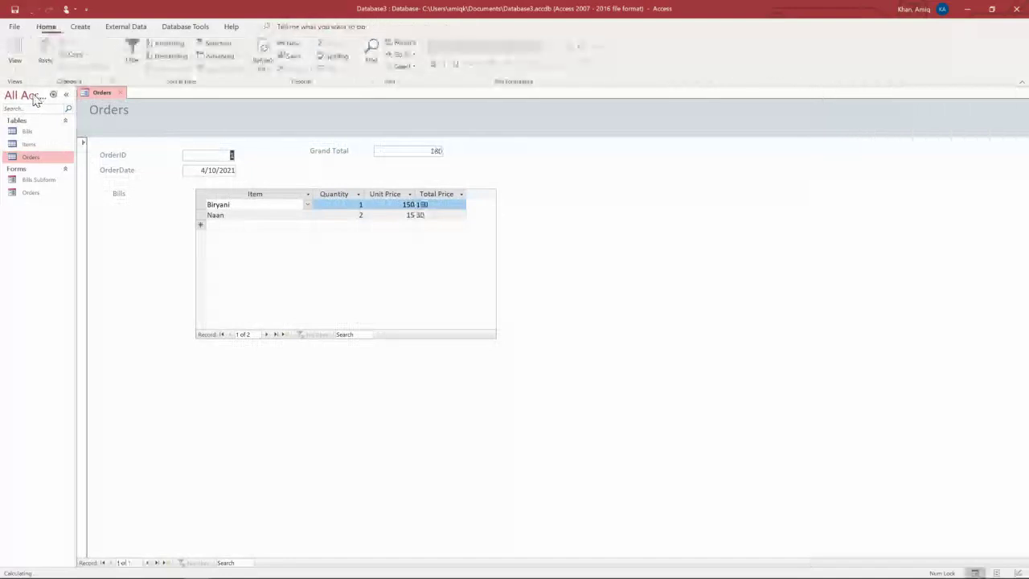
click(409, 151)
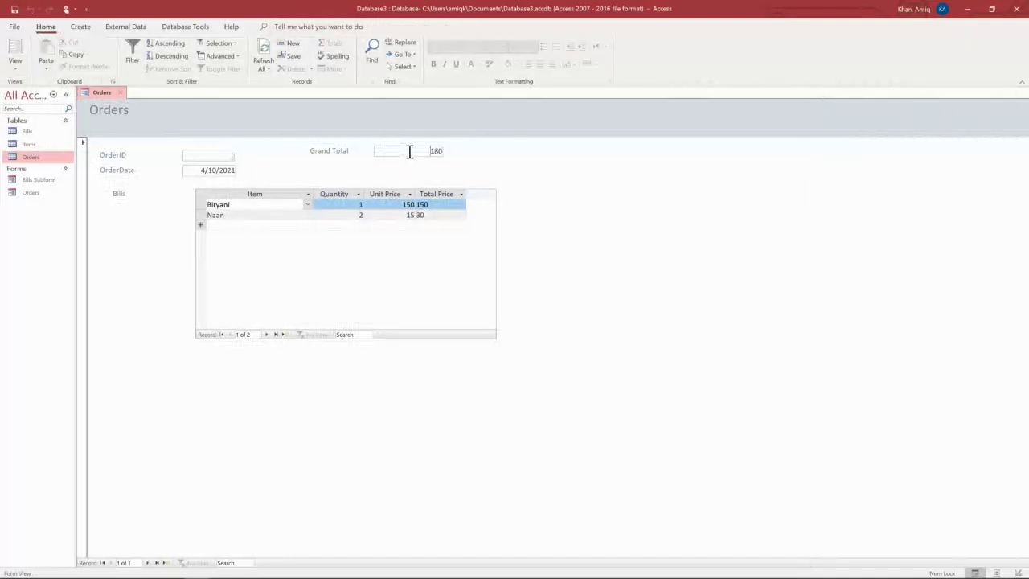
click(346, 285)
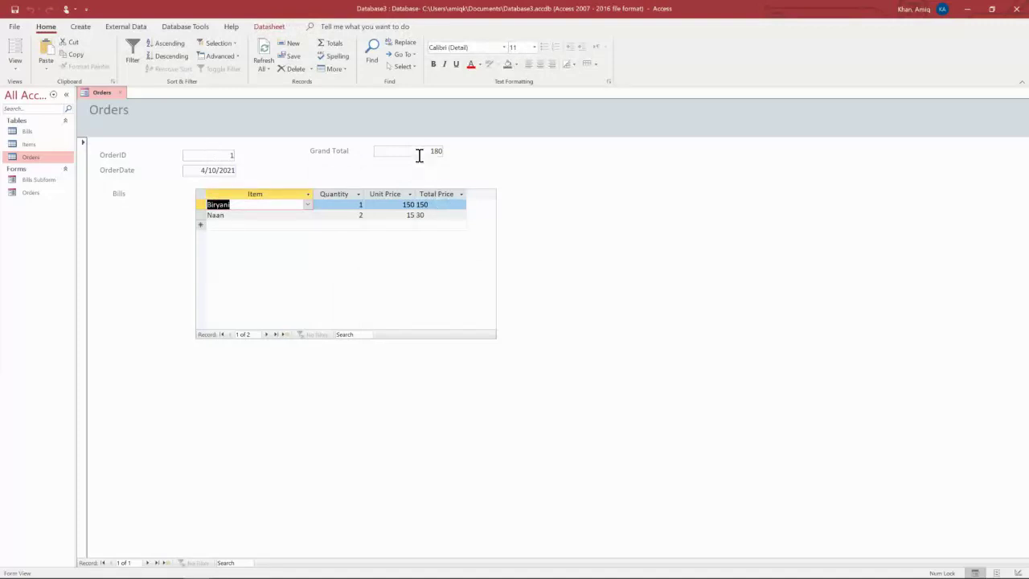
click(208, 155)
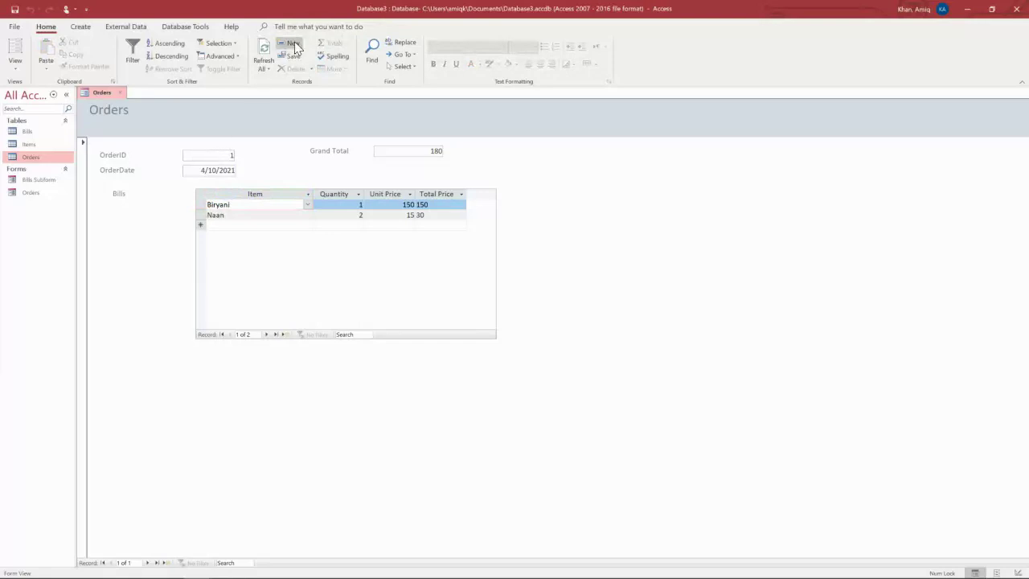
Add a new order record with the OrderDate 4/10/2021.
click(293, 44)
click(226, 169)
click(240, 170)
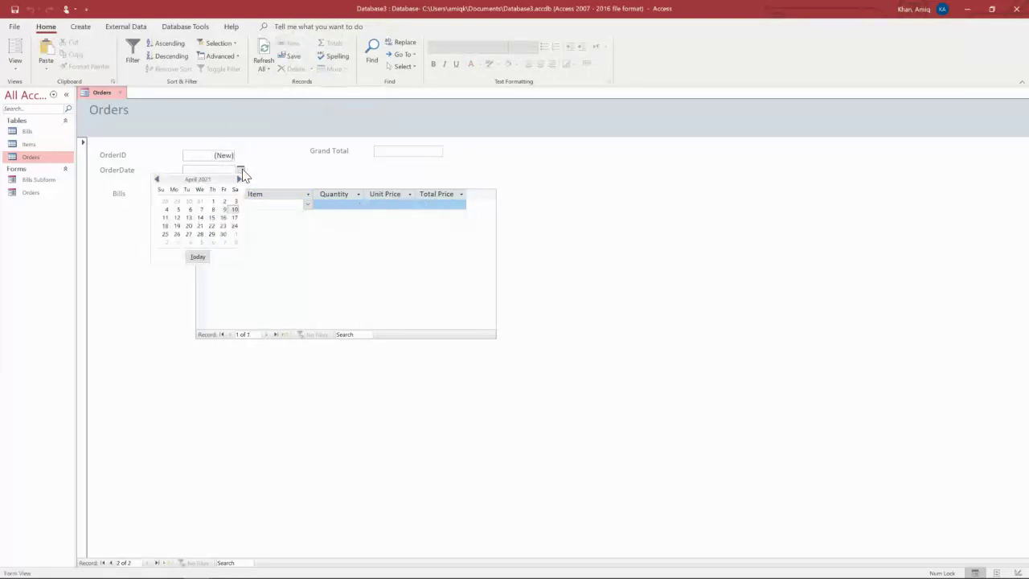
click(234, 209)
Enter Daal with a quantity of 2 as the first bill item of the new order.
click(313, 204)
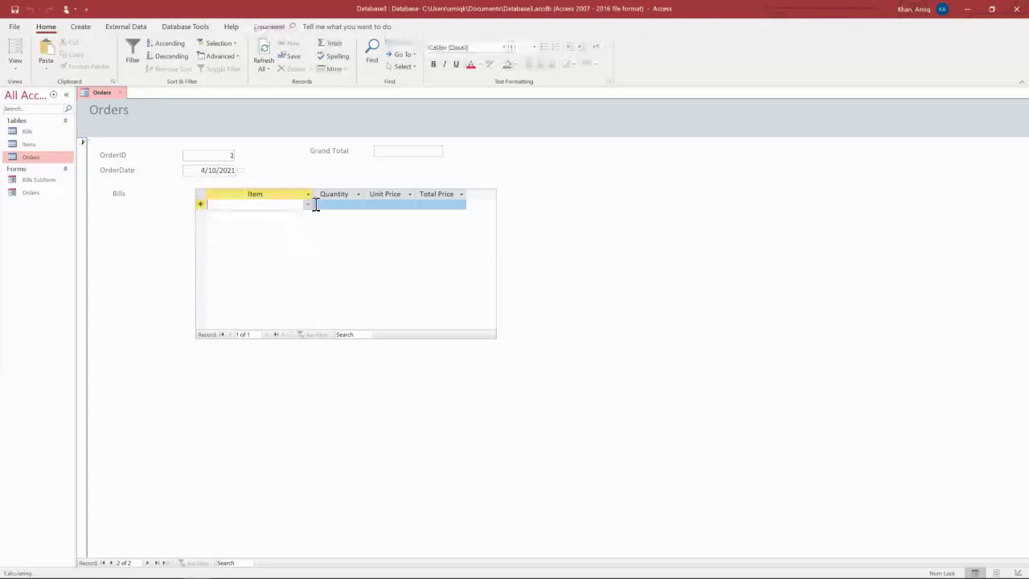
click(310, 204)
click(225, 234)
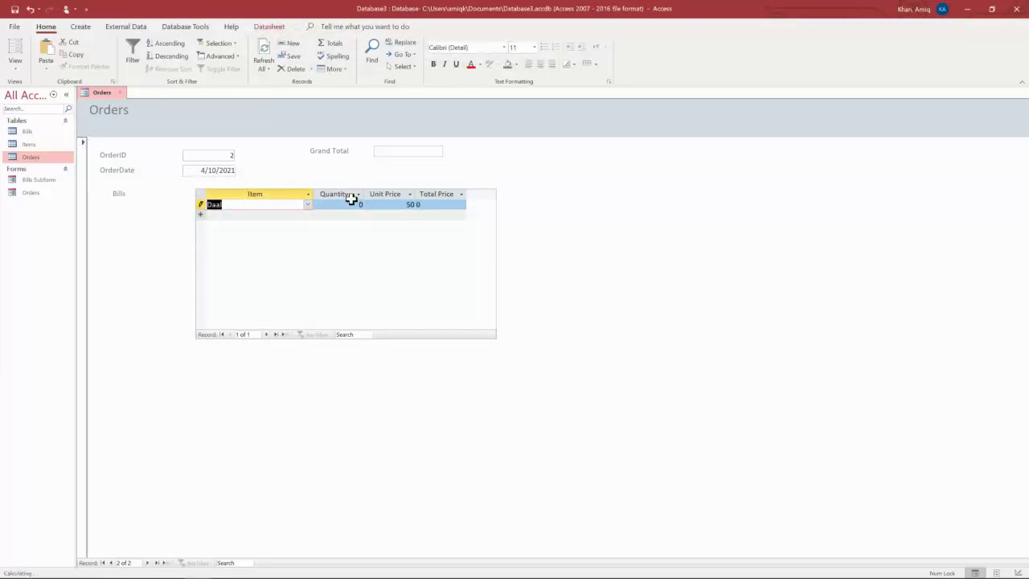
key(Tab)
text(2)
click(344, 218)
Add Naan with a quantity of 5 as the order's second bill item.
click(235, 215)
click(311, 215)
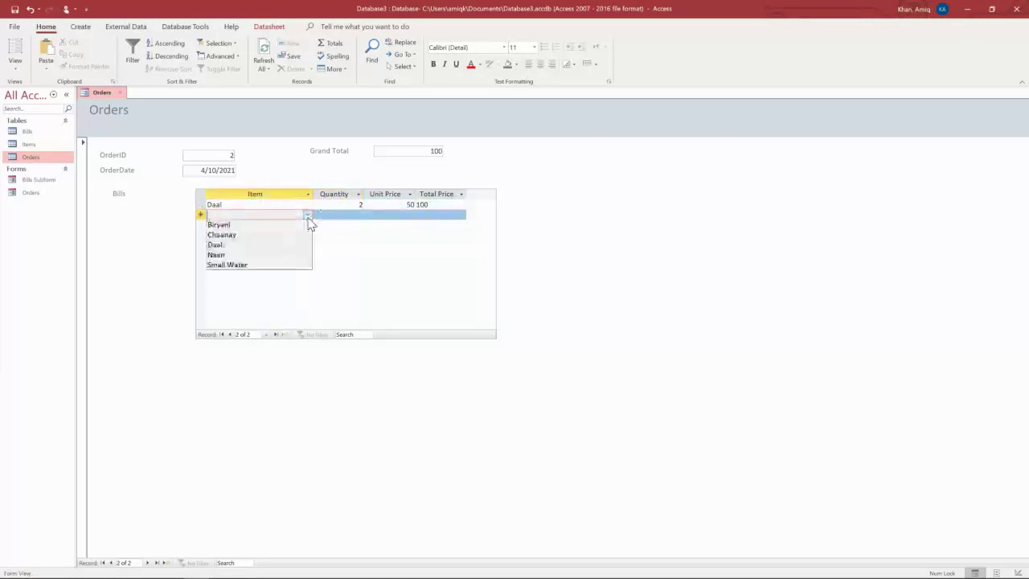
click(241, 256)
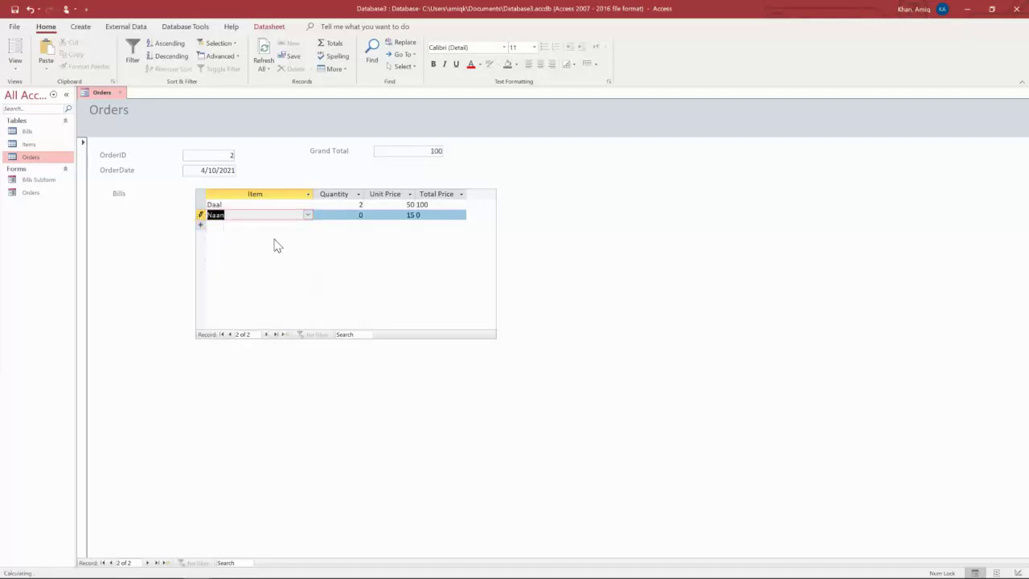
click(360, 214)
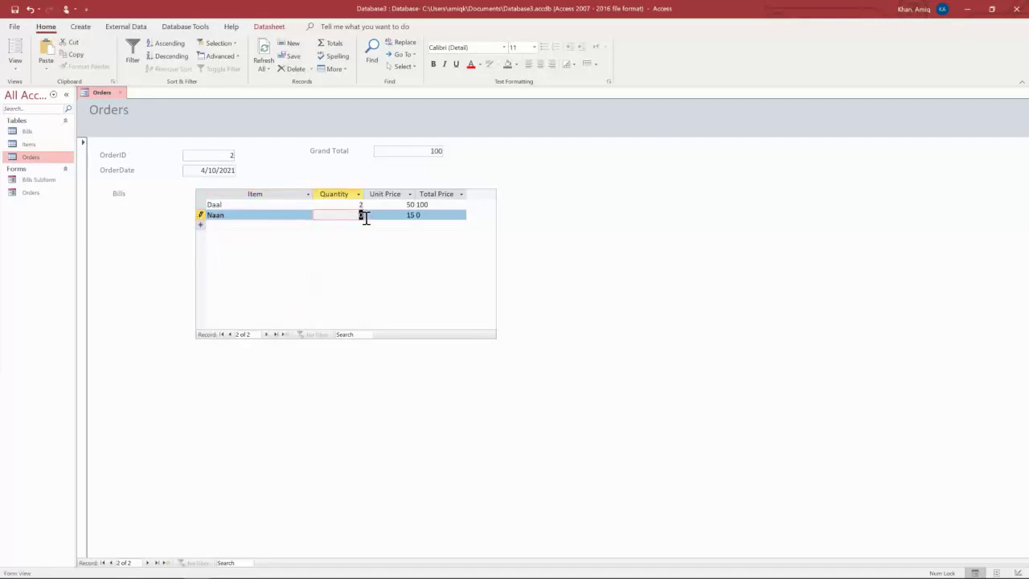
text(5)
click(383, 226)
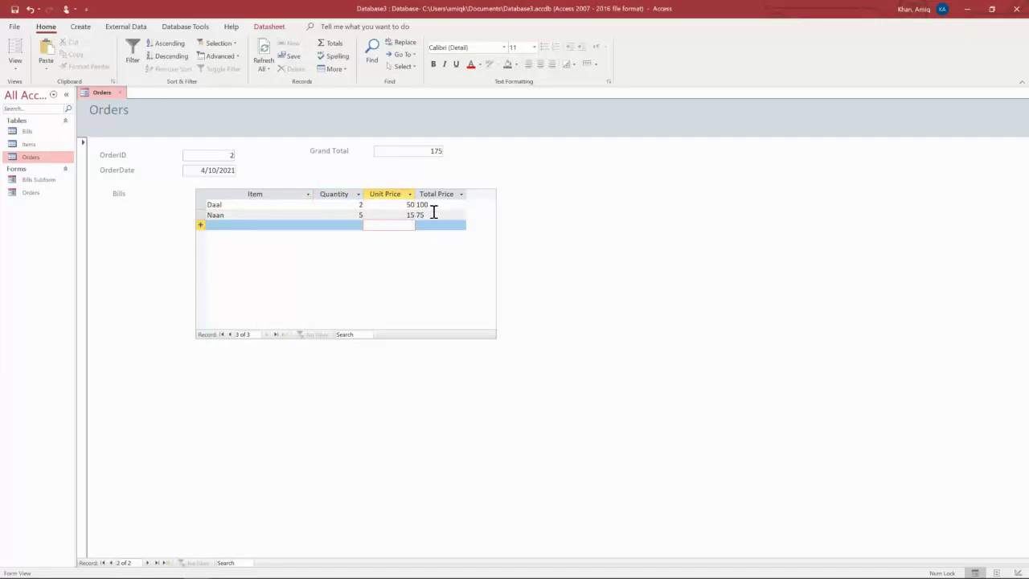
Add Small Water with a quantity of 1 as the third bill item and check the updated Grand Total.
click(282, 226)
click(307, 225)
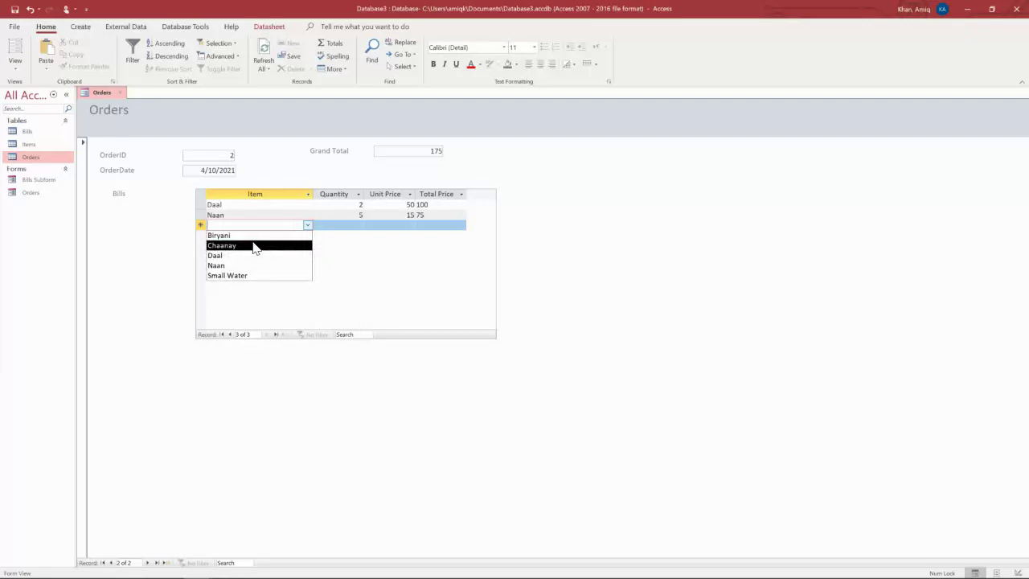
click(246, 275)
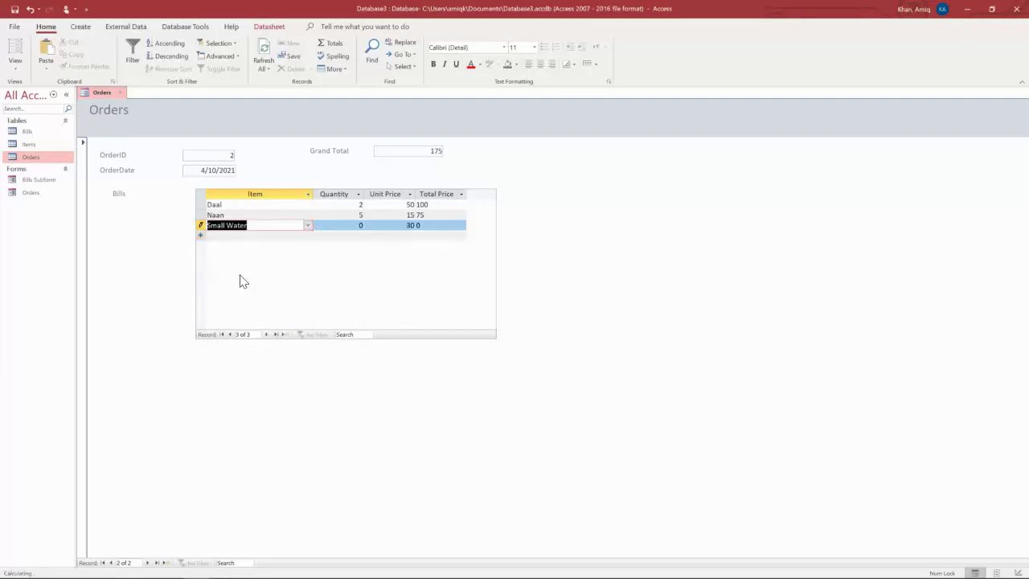
drag(357, 226, 385, 228)
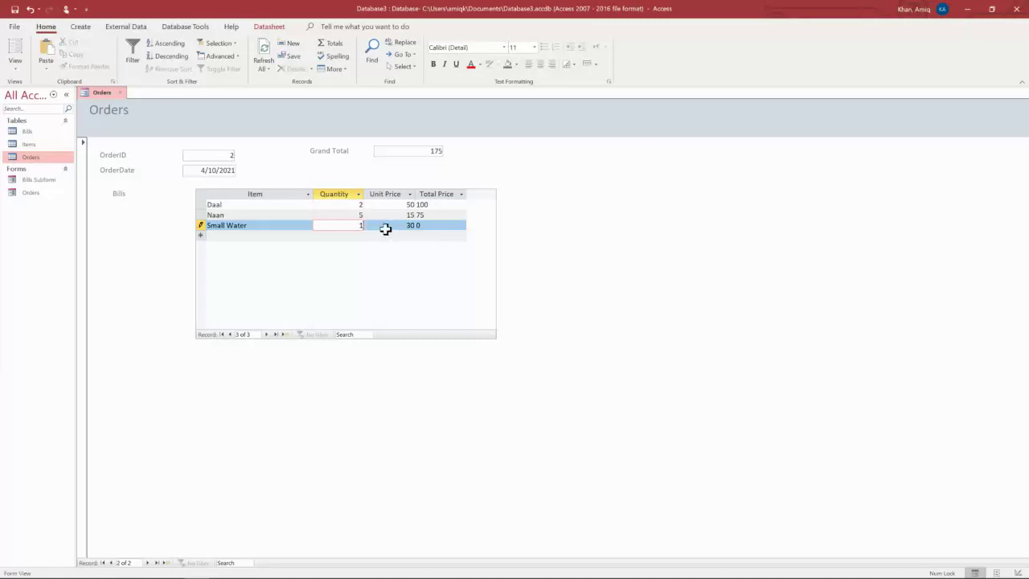
click(441, 226)
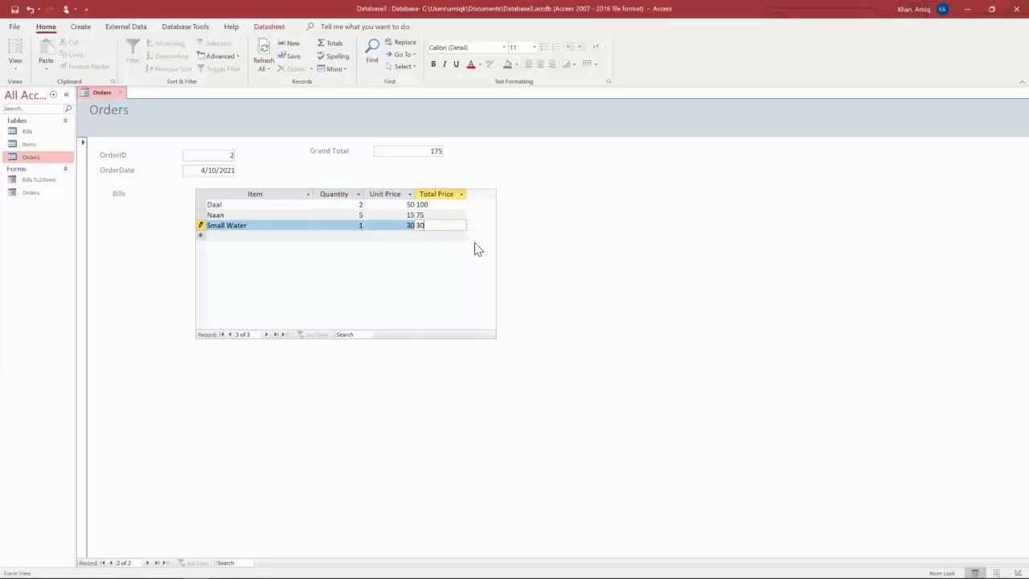
click(409, 236)
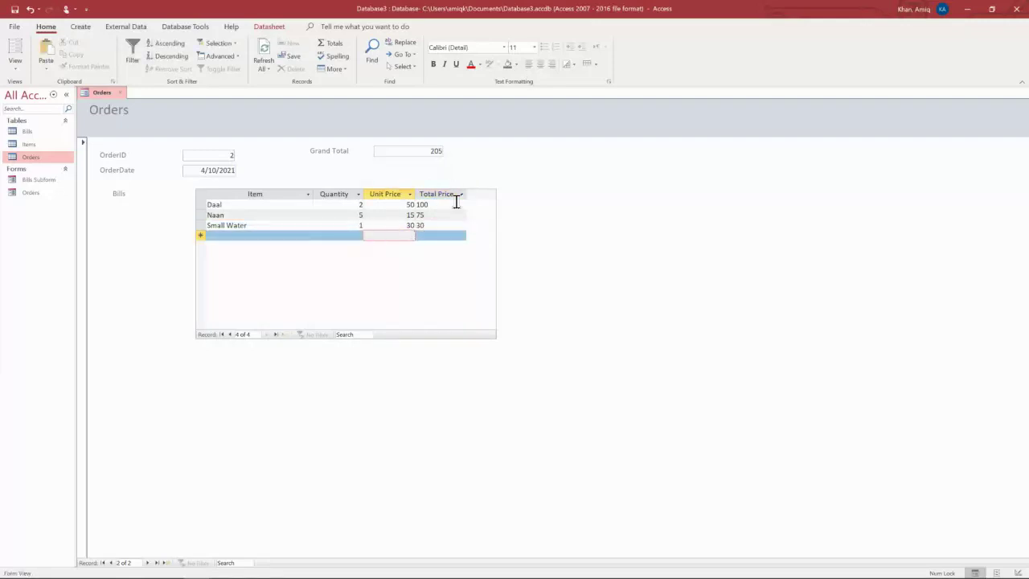
click(413, 150)
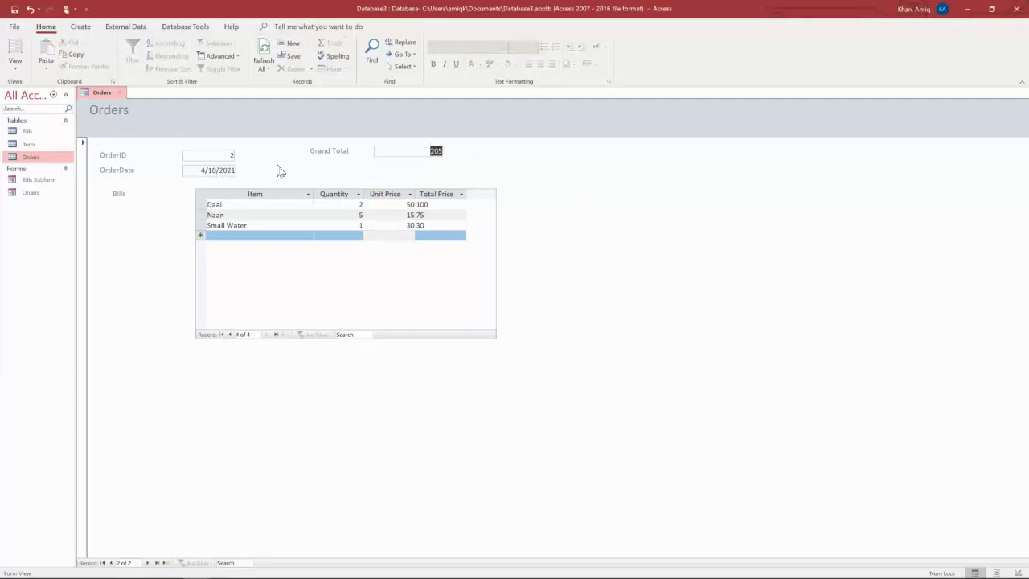
Find the order whose OrderID is 1, searching the current field for the whole value.
click(211, 156)
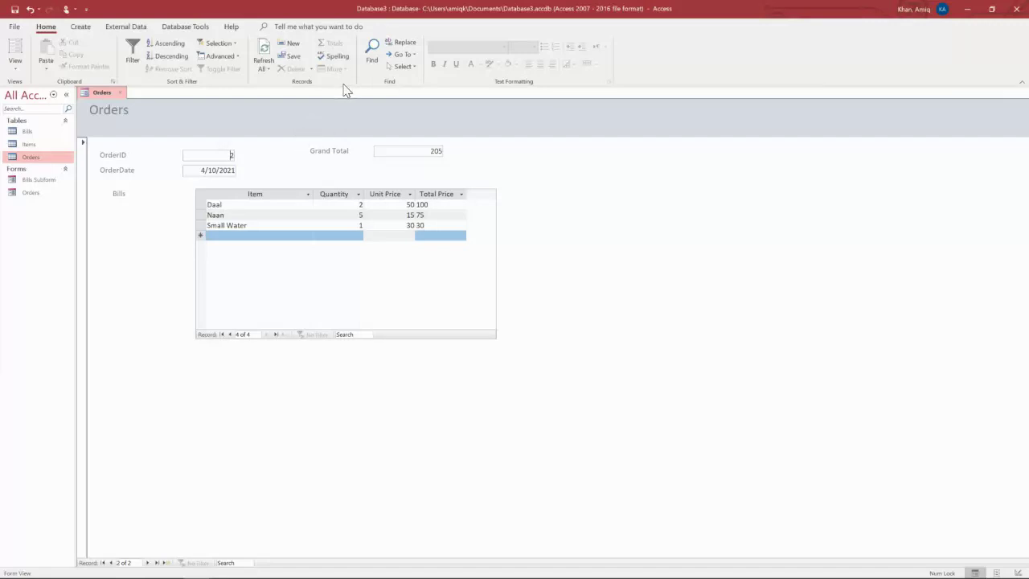
click(403, 55)
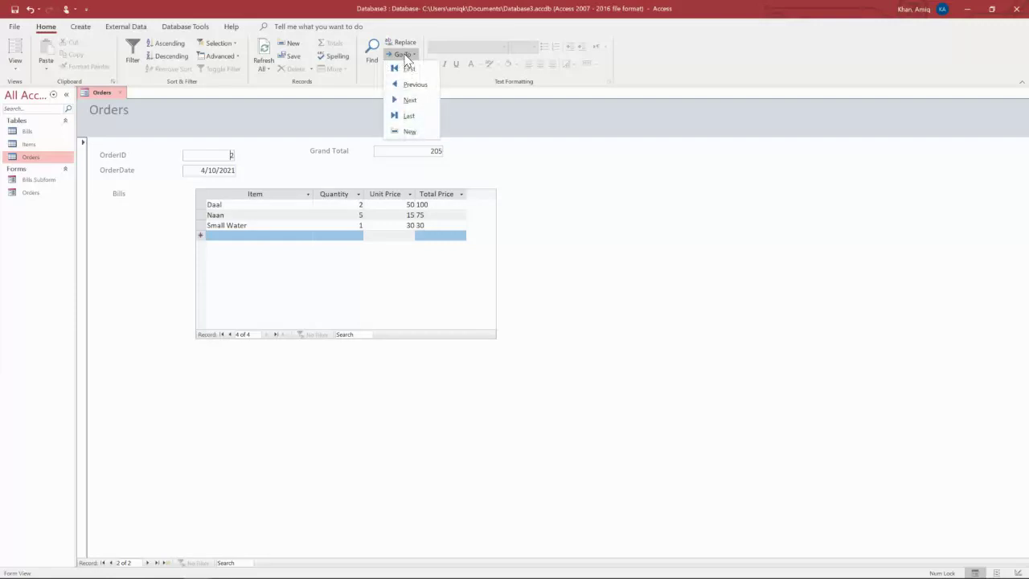
click(397, 115)
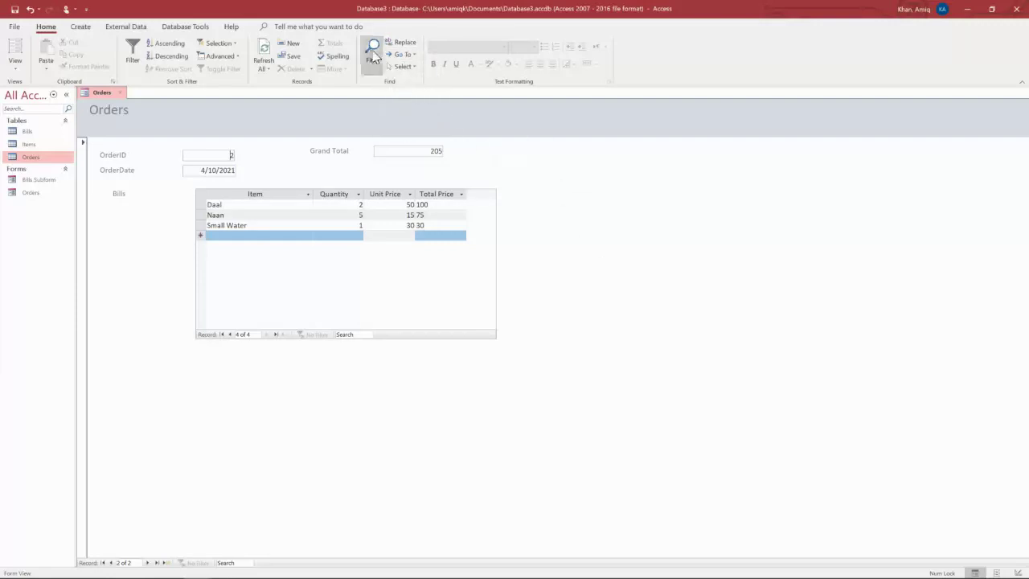
click(373, 54)
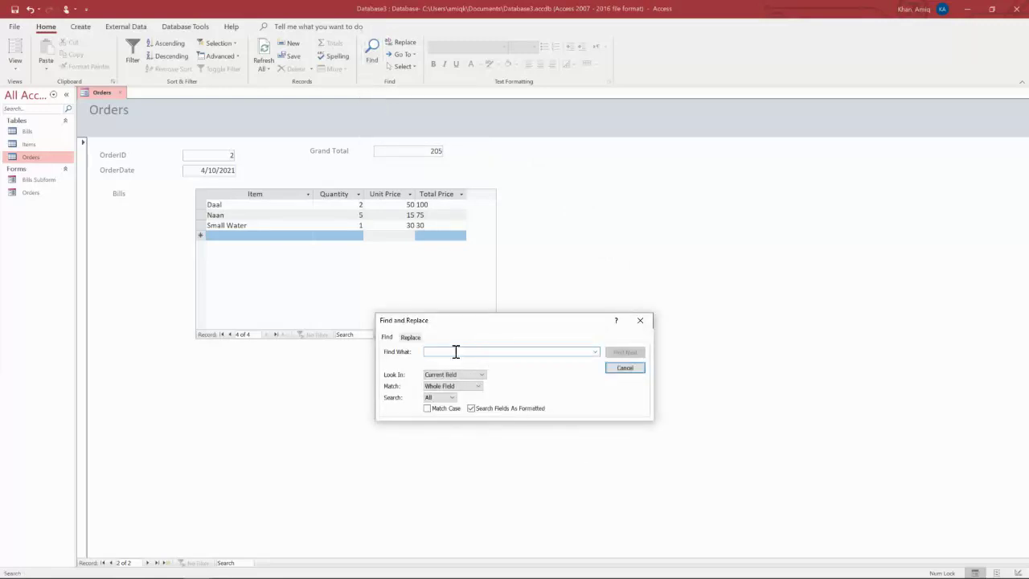
text(1)
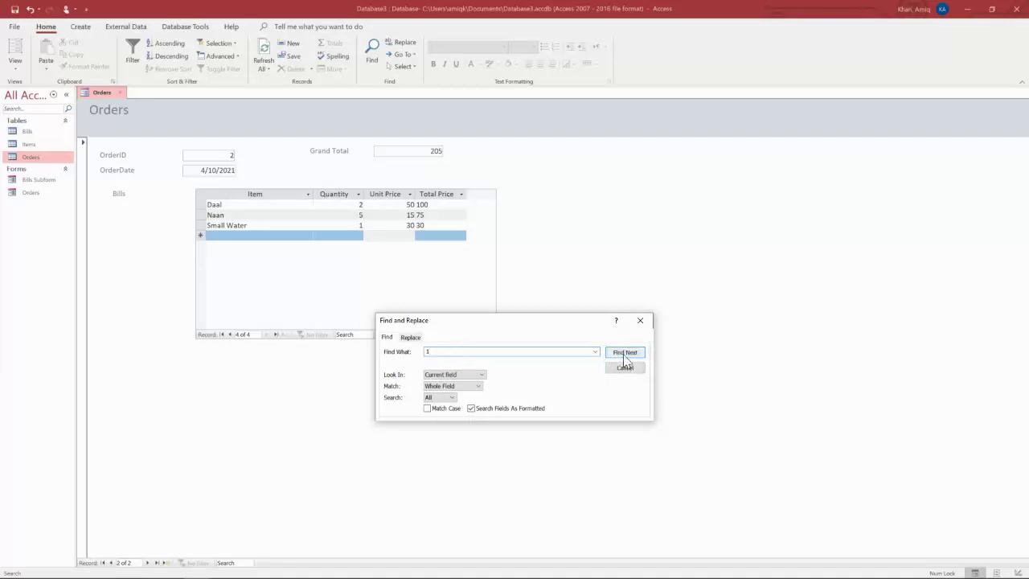
click(625, 354)
click(641, 320)
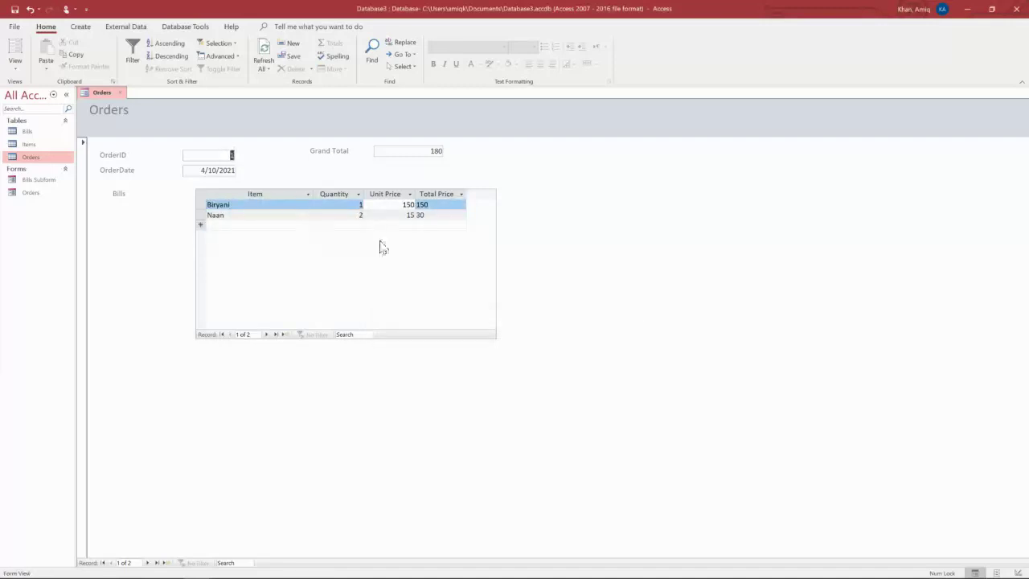
Start a new item row in the bills of order 1.
click(286, 223)
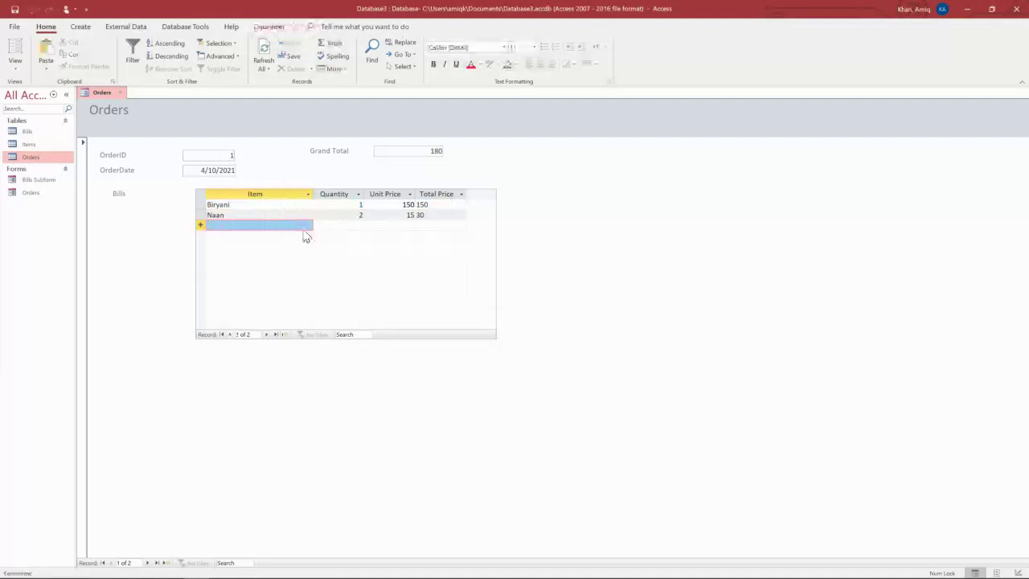